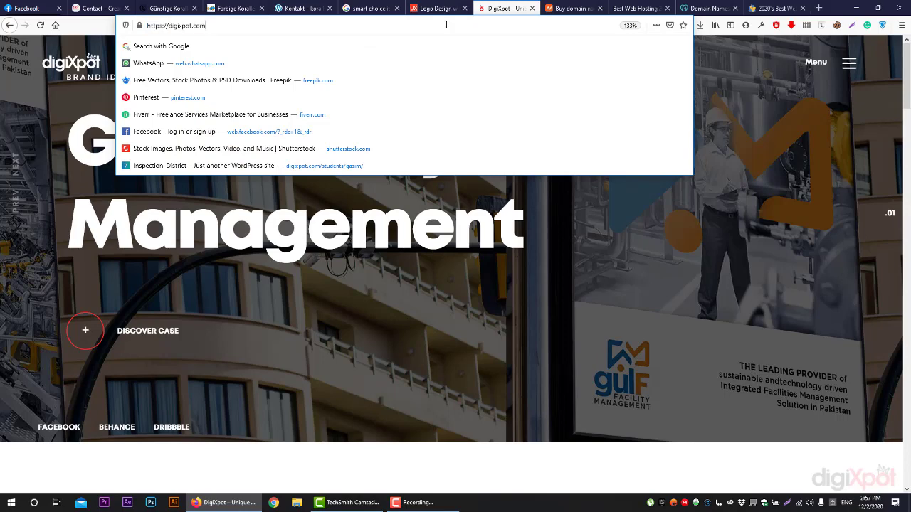
Append /cpanel to digixpot.com in the address bar and load it
{"action": "type", "text": "/"}
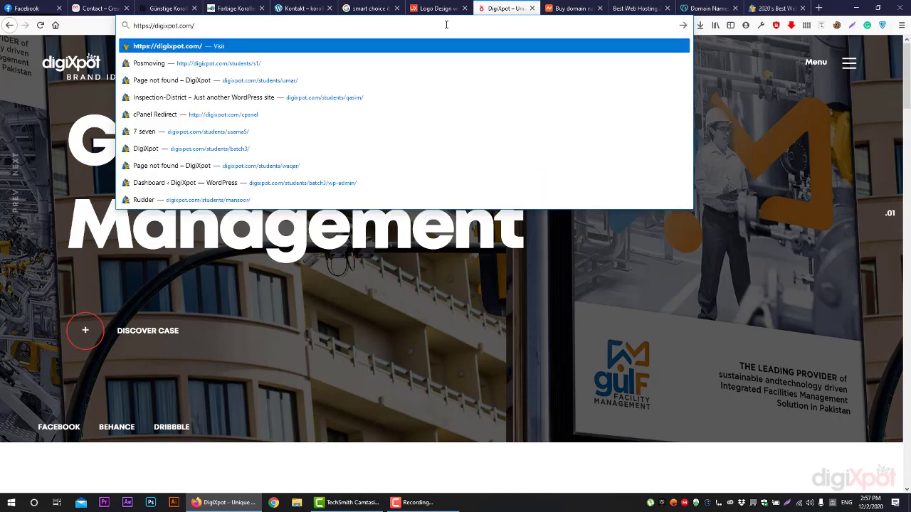
{"action": "type", "text": "cpanel"}
{"action": "key", "text": "Return"}
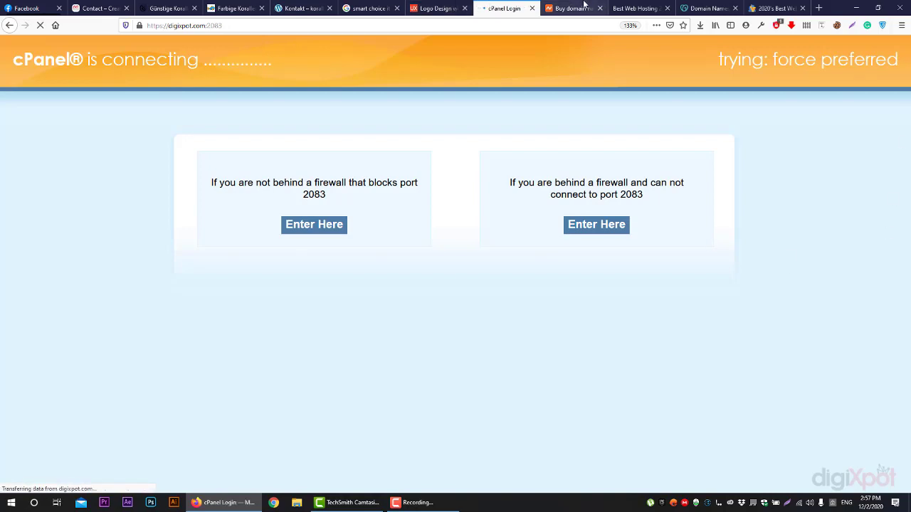
Look over the Bluehost and Namecheap hosting tabs, then return to the cPanel login tab
{"action": "left_click", "coordinate": [635, 7]}
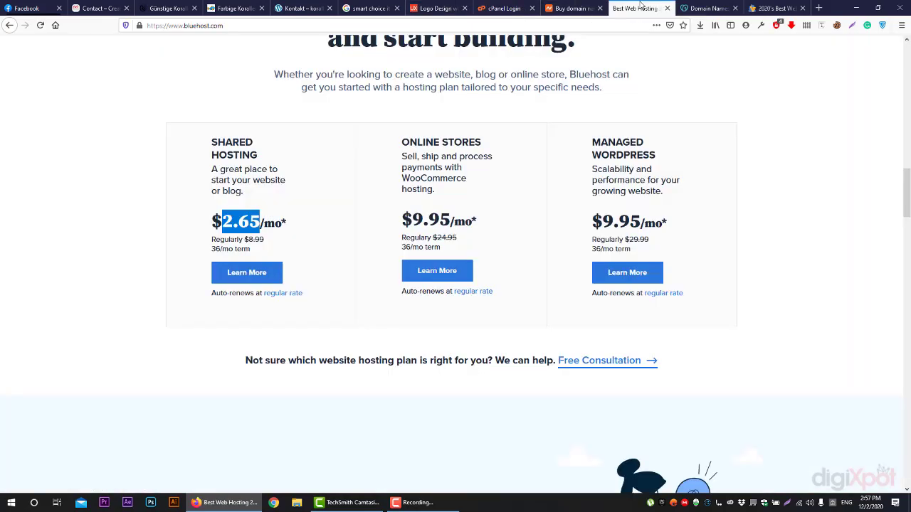
{"action": "left_click", "coordinate": [572, 8]}
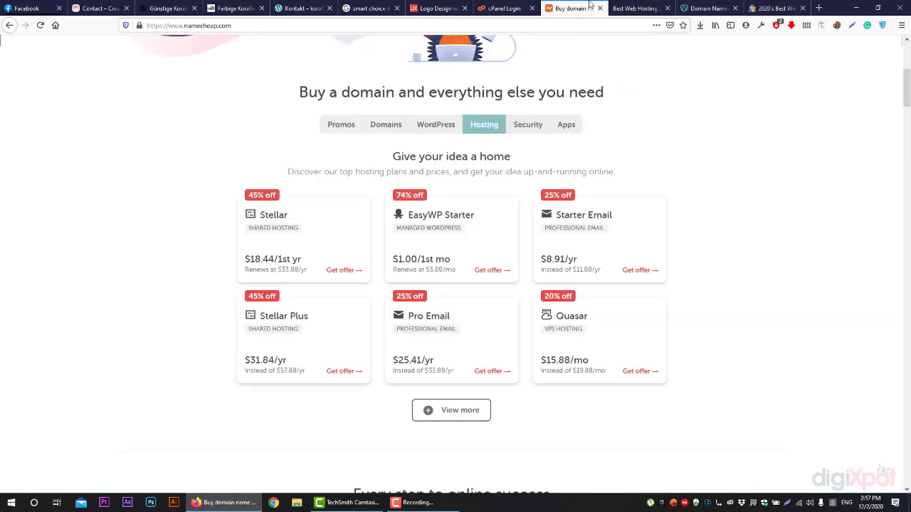
{"action": "left_click", "coordinate": [498, 8]}
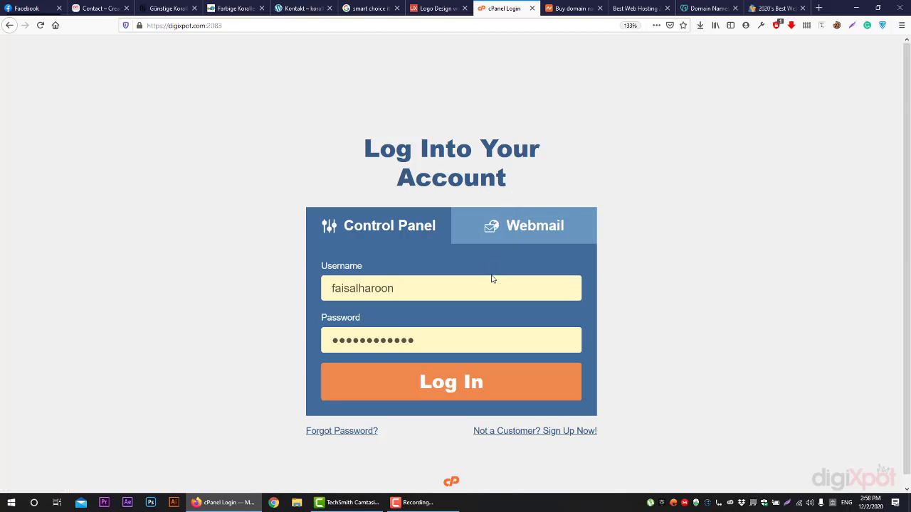
Log in with the pre-filled username and password on the cPanel login form
{"action": "left_click", "coordinate": [414, 385]}
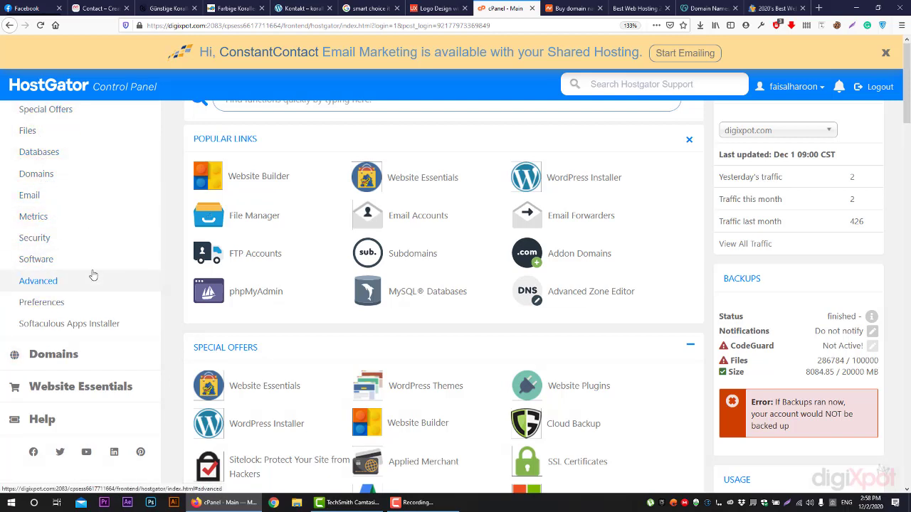
{"action": "scroll", "coordinate": [455, 169], "scroll_direction": "down", "scroll_amount": 3}
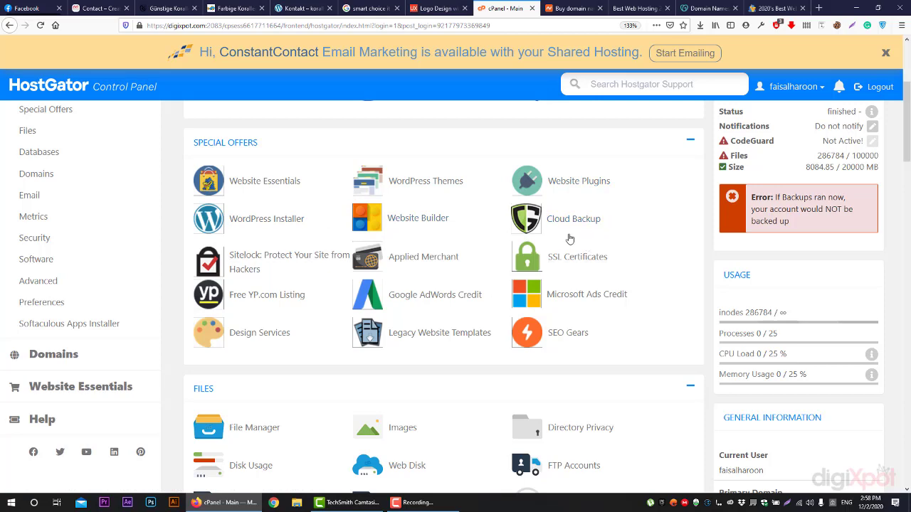
{"action": "scroll", "coordinate": [564, 322], "scroll_direction": "down", "scroll_amount": 3}
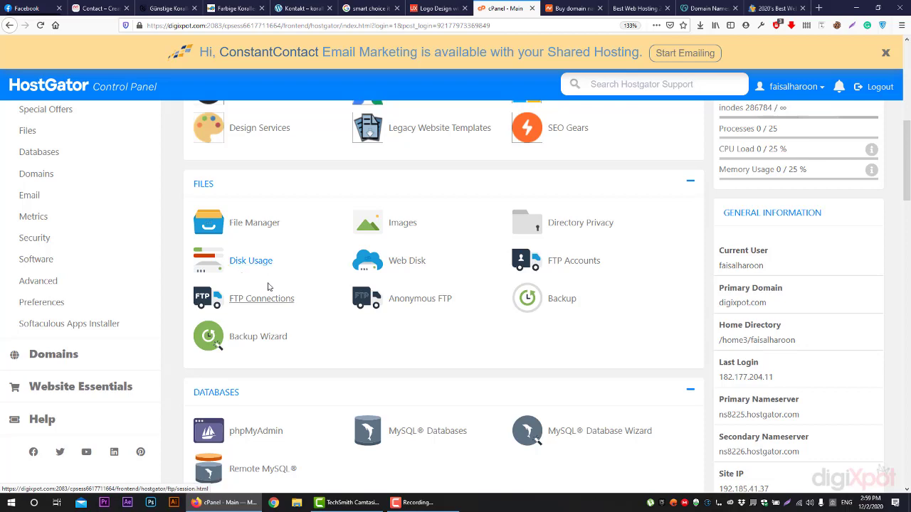
{"action": "scroll", "coordinate": [266, 286], "scroll_direction": "down", "scroll_amount": 3}
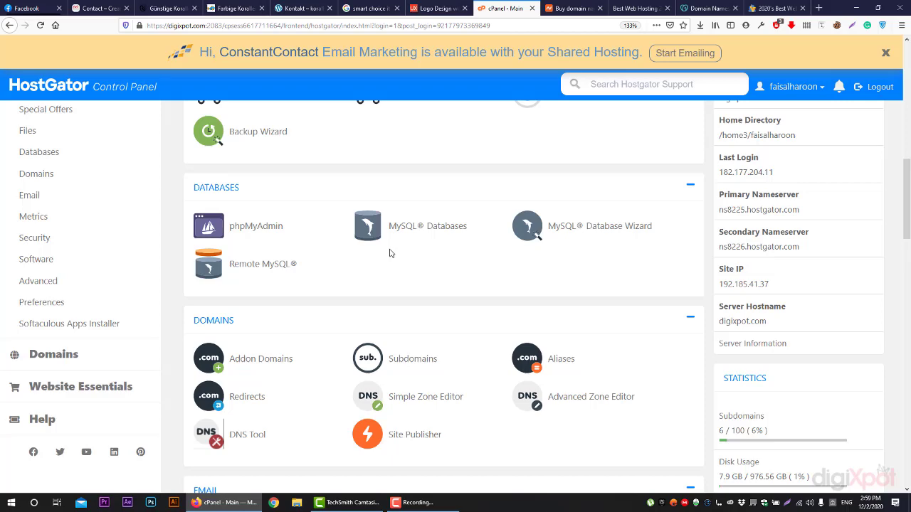
{"action": "scroll", "coordinate": [343, 242], "scroll_direction": "down", "scroll_amount": 2}
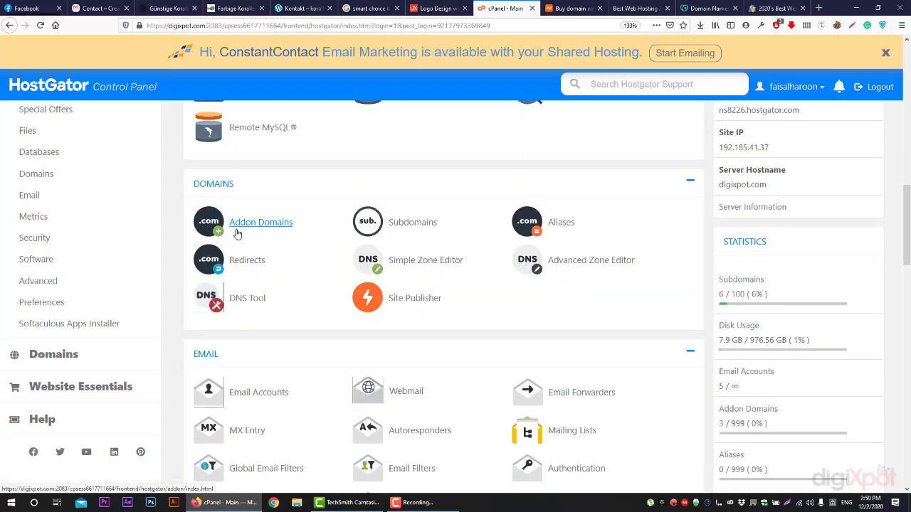
{"action": "scroll", "coordinate": [881, 147], "scroll_direction": "up", "scroll_amount": 3}
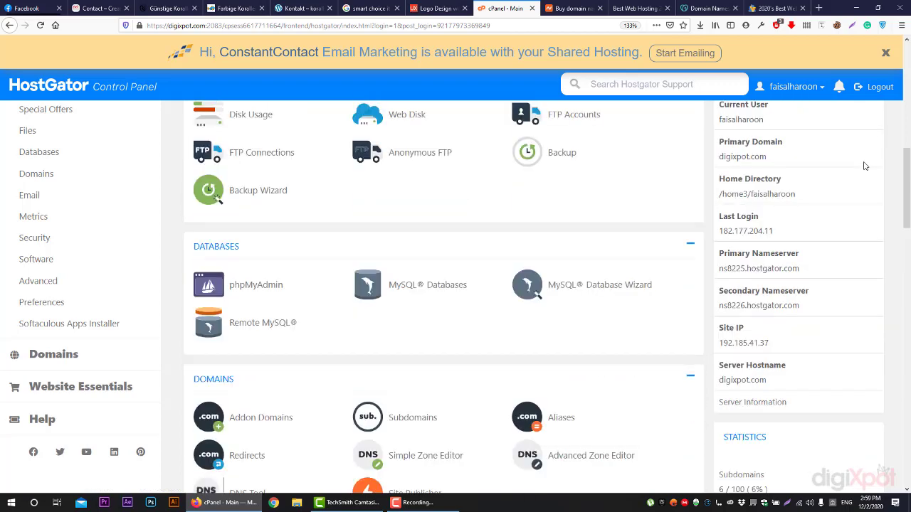
{"action": "mouse_move", "coordinate": [779, 171]}
{"action": "left_mouse_down"}
{"action": "mouse_move", "coordinate": [723, 160]}
{"action": "mouse_move", "coordinate": [716, 151]}
{"action": "mouse_move", "coordinate": [783, 175]}
{"action": "left_mouse_up"}
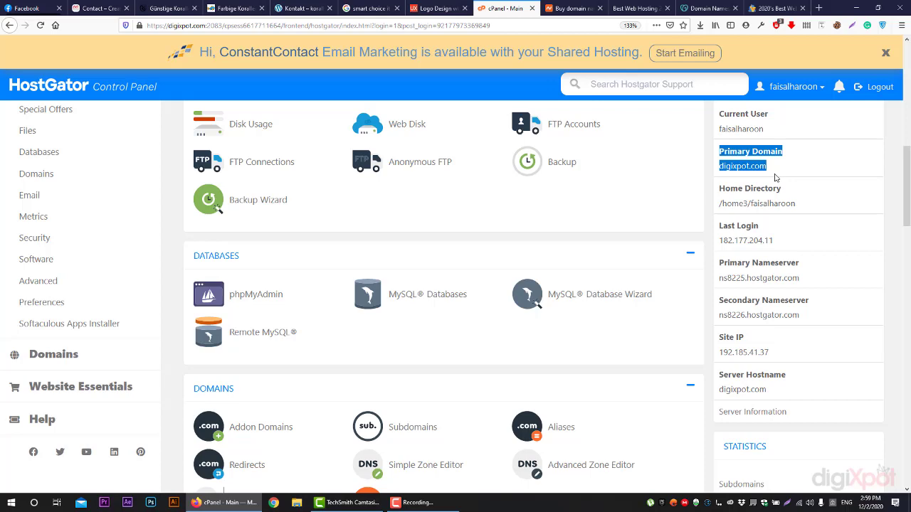
{"action": "scroll", "coordinate": [775, 177], "scroll_direction": "down", "scroll_amount": 4}
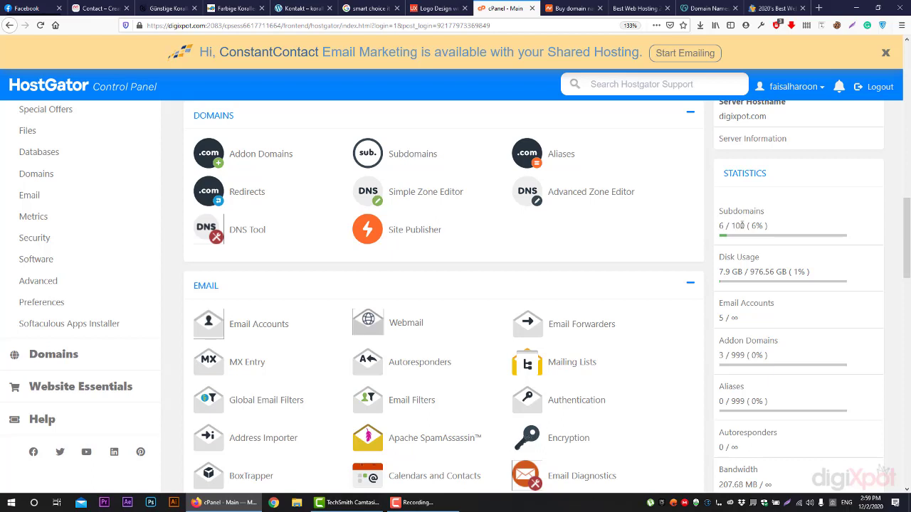
{"action": "left_click_drag", "start_coordinate": [745, 226], "coordinate": [731, 225]}
{"action": "left_click", "coordinate": [573, 8]}
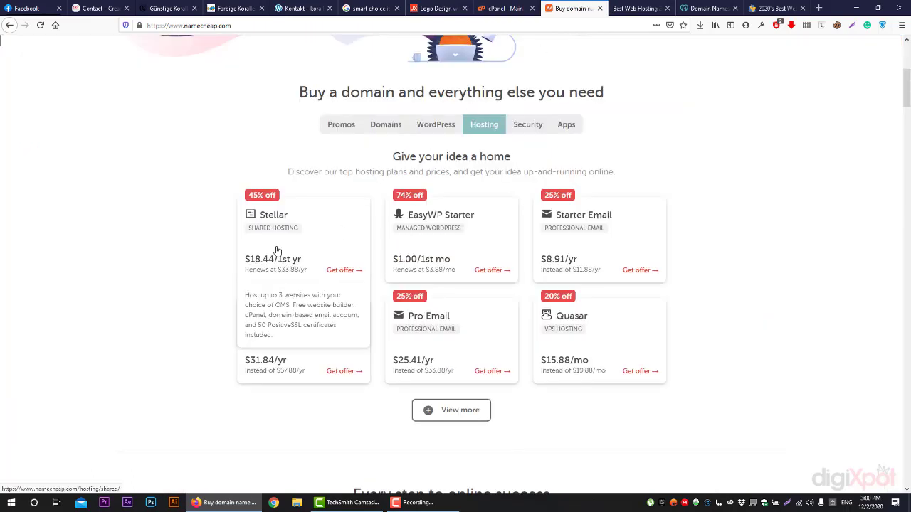
{"action": "left_click", "coordinate": [505, 8]}
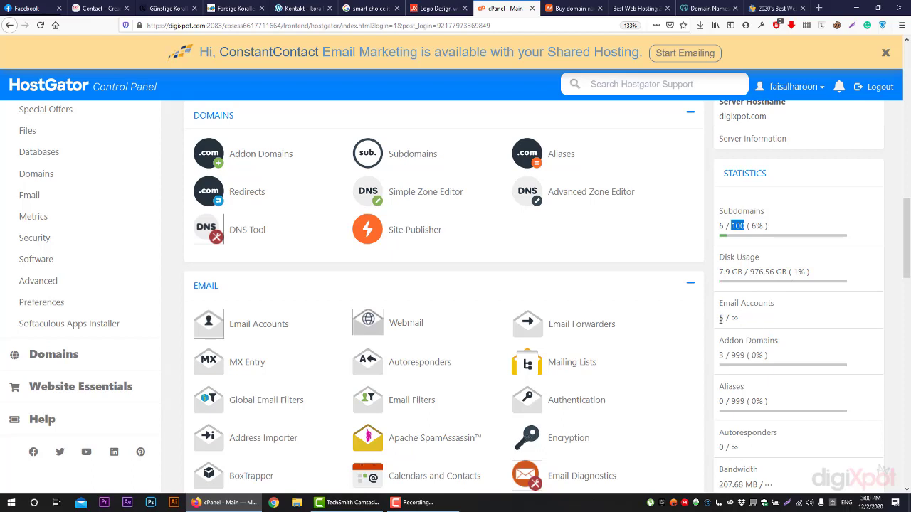
{"action": "left_click_drag", "start_coordinate": [737, 318], "coordinate": [727, 318]}
{"action": "scroll", "coordinate": [727, 318], "scroll_direction": "down", "scroll_amount": 1}
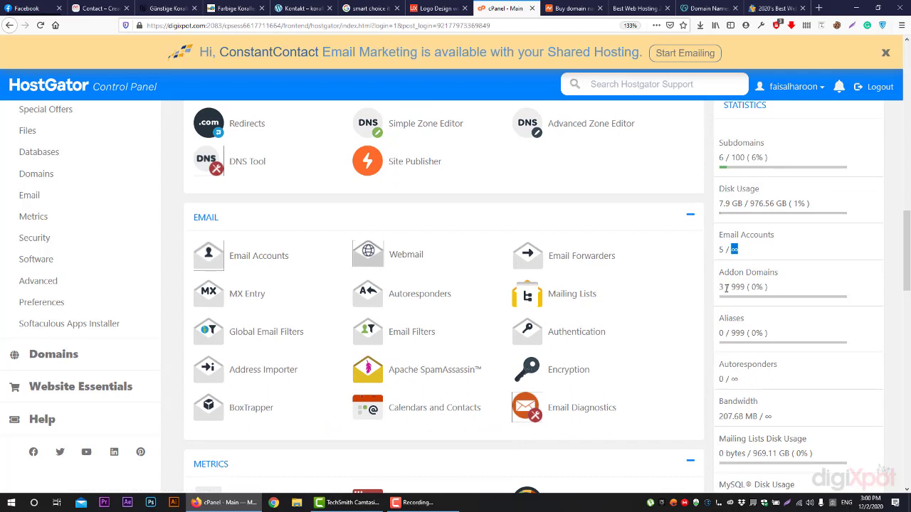
{"action": "left_click_drag", "start_coordinate": [726, 287], "coordinate": [720, 286]}
{"action": "scroll", "coordinate": [395, 257], "scroll_direction": "down", "scroll_amount": 3}
{"action": "scroll", "coordinate": [403, 238], "scroll_direction": "up", "scroll_amount": 4}
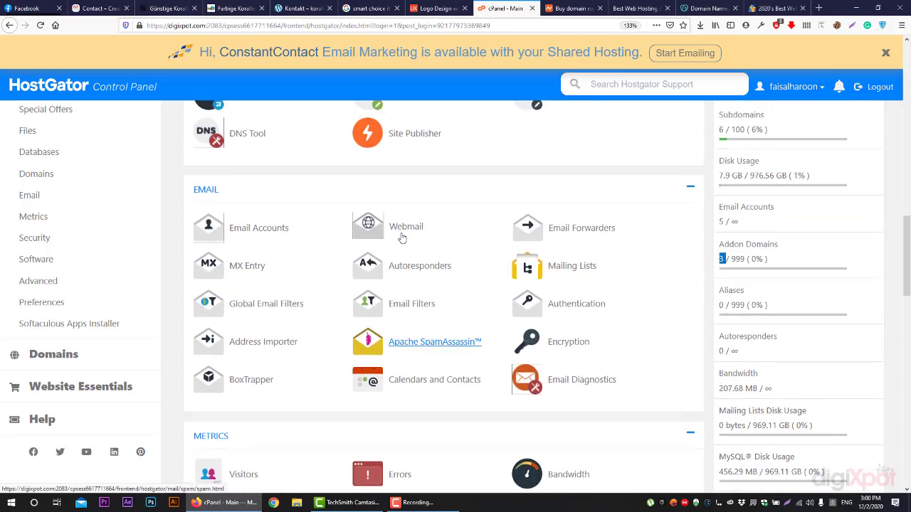
{"action": "scroll", "coordinate": [402, 239], "scroll_direction": "down", "scroll_amount": 2}
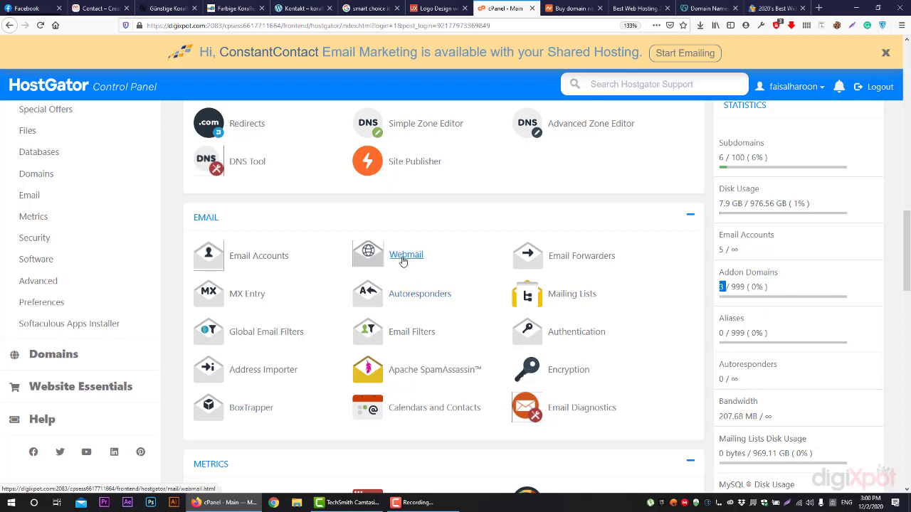
{"action": "scroll", "coordinate": [410, 263], "scroll_direction": "up", "scroll_amount": 1}
{"action": "scroll", "coordinate": [411, 265], "scroll_direction": "down", "scroll_amount": 4}
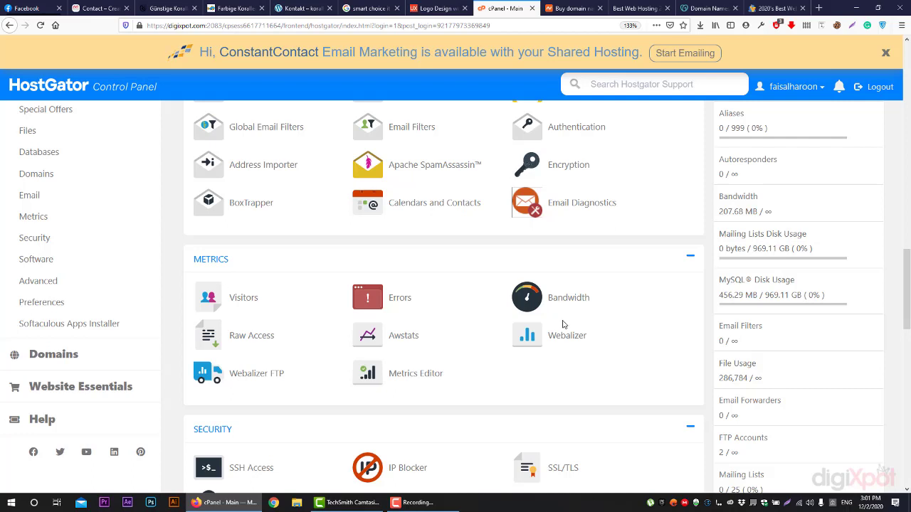
{"action": "scroll", "coordinate": [385, 327], "scroll_direction": "down", "scroll_amount": 2}
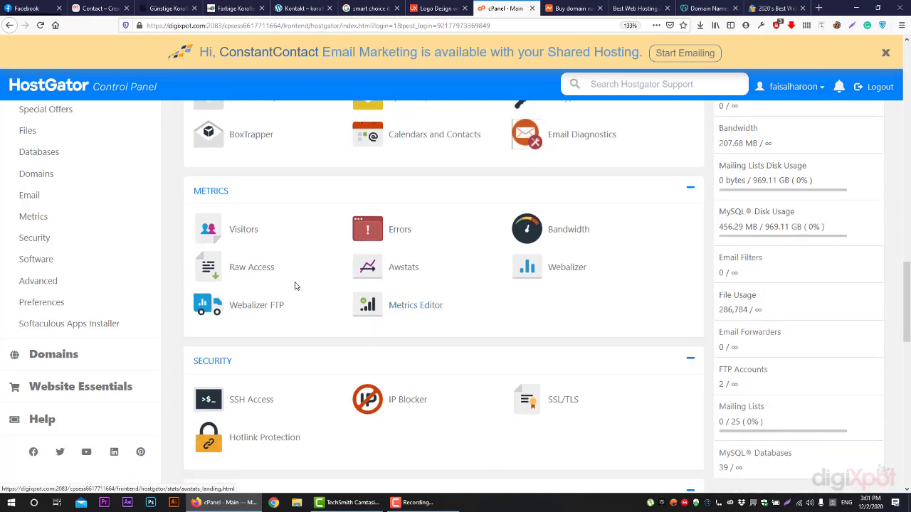
{"action": "scroll", "coordinate": [522, 291], "scroll_direction": "down", "scroll_amount": 4}
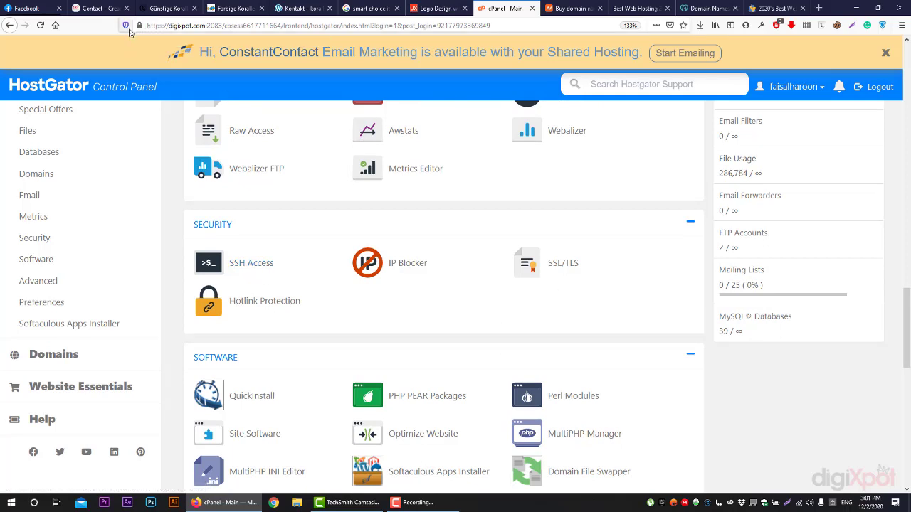
Try opening the Creative Coaches home page from its Contact page
{"action": "left_click", "coordinate": [101, 8]}
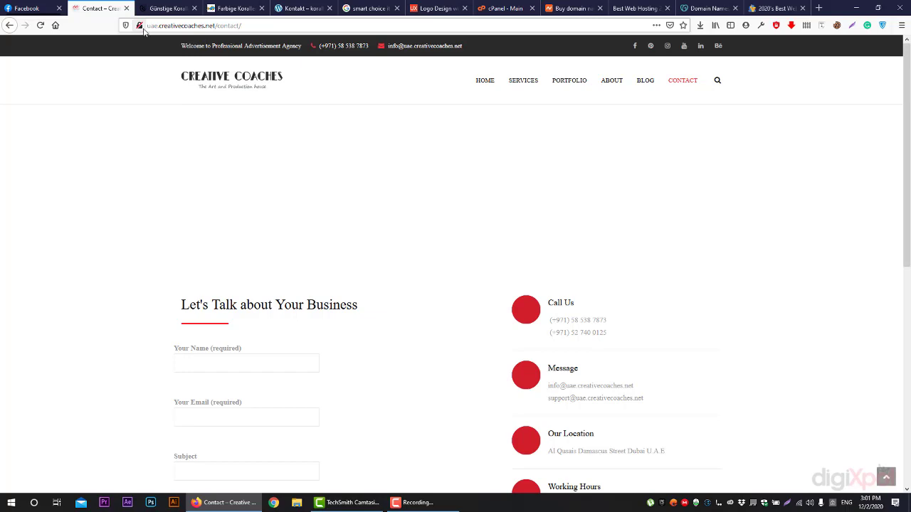
{"action": "scroll", "coordinate": [222, 265], "scroll_direction": "down", "scroll_amount": 6}
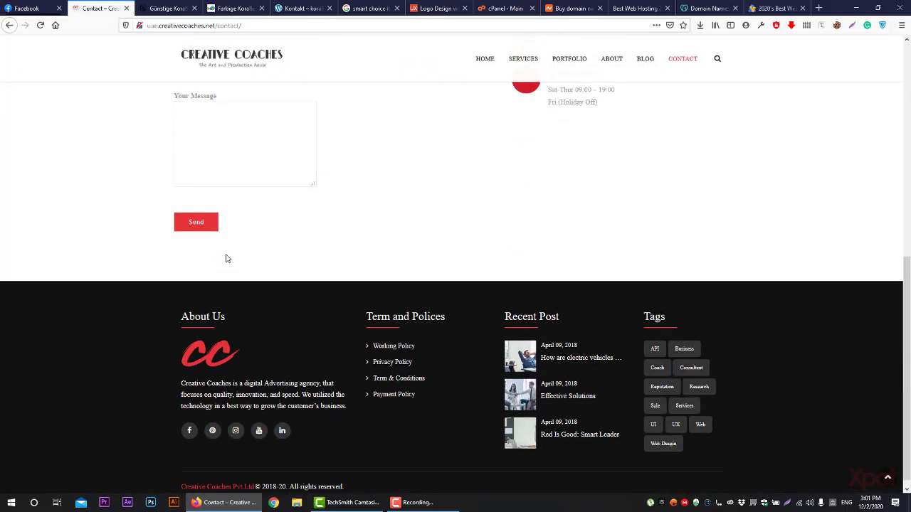
{"action": "scroll", "coordinate": [291, 212], "scroll_direction": "up", "scroll_amount": 5}
{"action": "left_click", "coordinate": [484, 49]}
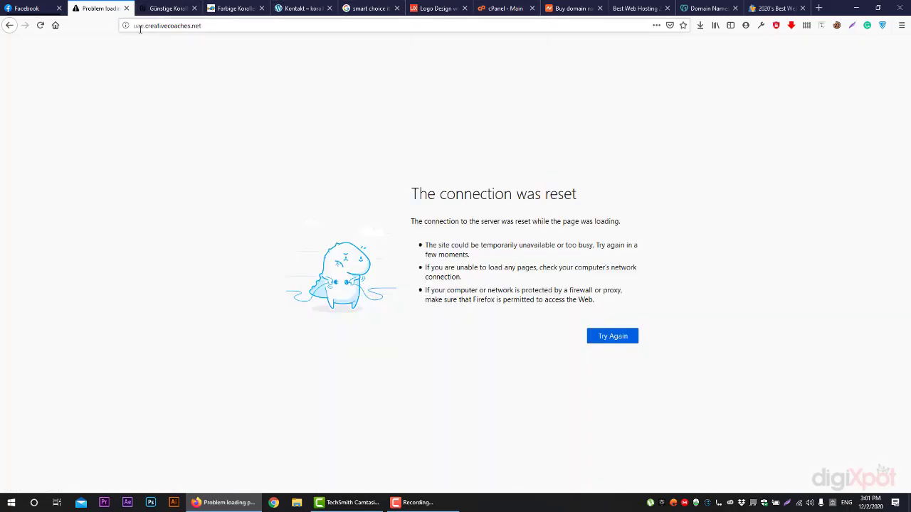
Go through the other open tabs back to the cPanel Software tools
{"action": "left_click", "coordinate": [438, 8]}
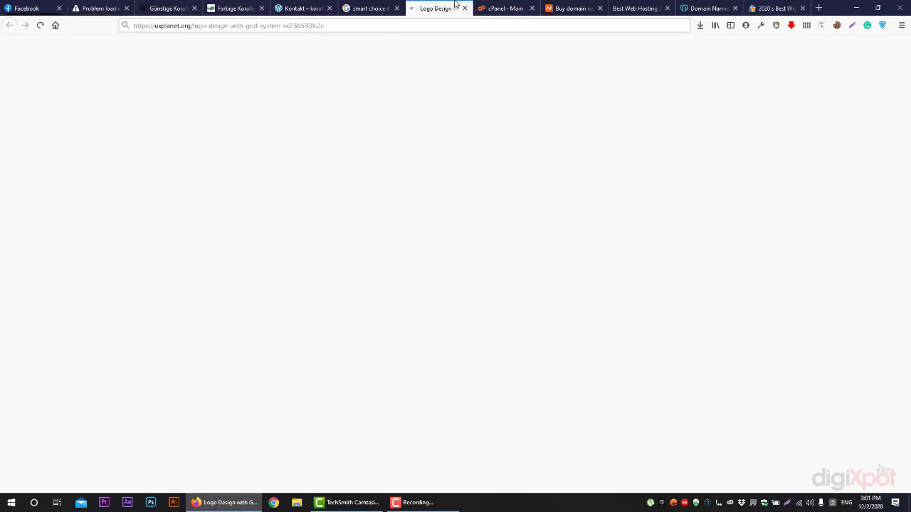
{"action": "left_click", "coordinate": [382, 5]}
{"action": "left_click", "coordinate": [570, 8]}
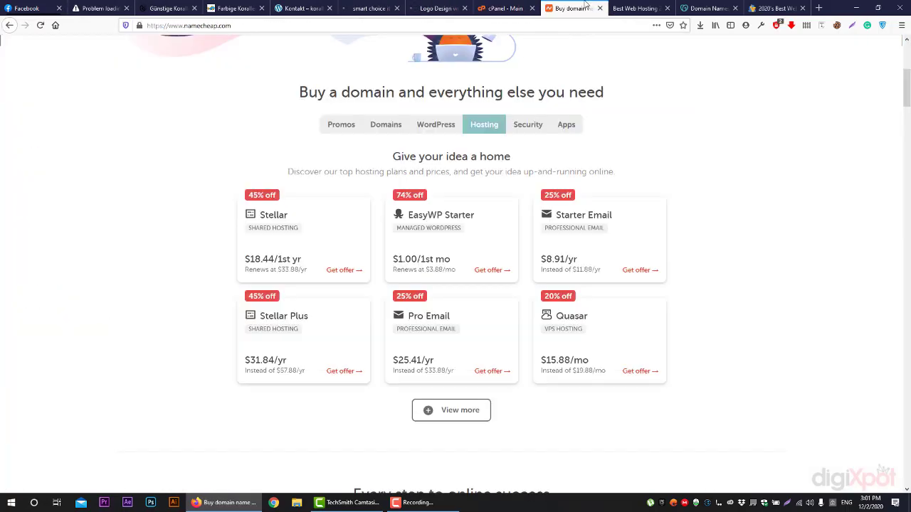
{"action": "left_click", "coordinate": [634, 7]}
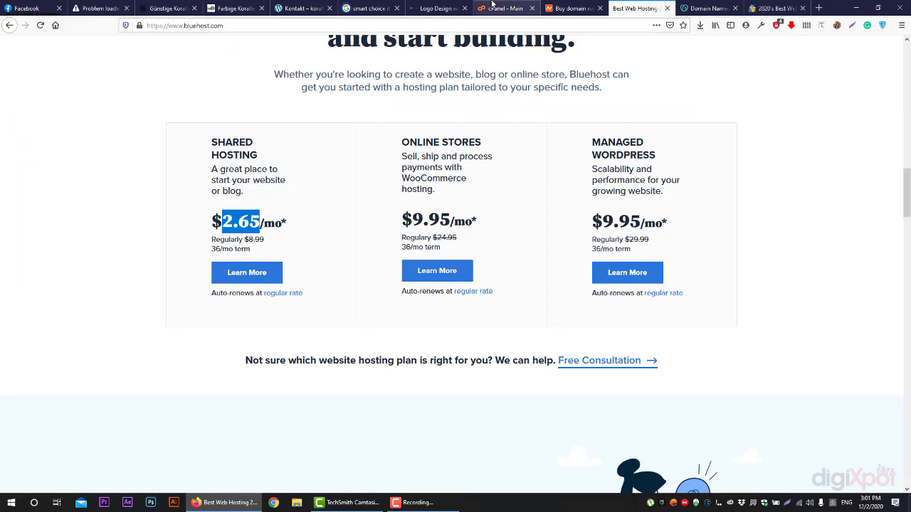
{"action": "left_click", "coordinate": [505, 8]}
{"action": "scroll", "coordinate": [544, 237], "scroll_direction": "down", "scroll_amount": 4}
{"action": "scroll", "coordinate": [317, 173], "scroll_direction": "up", "scroll_amount": 1}
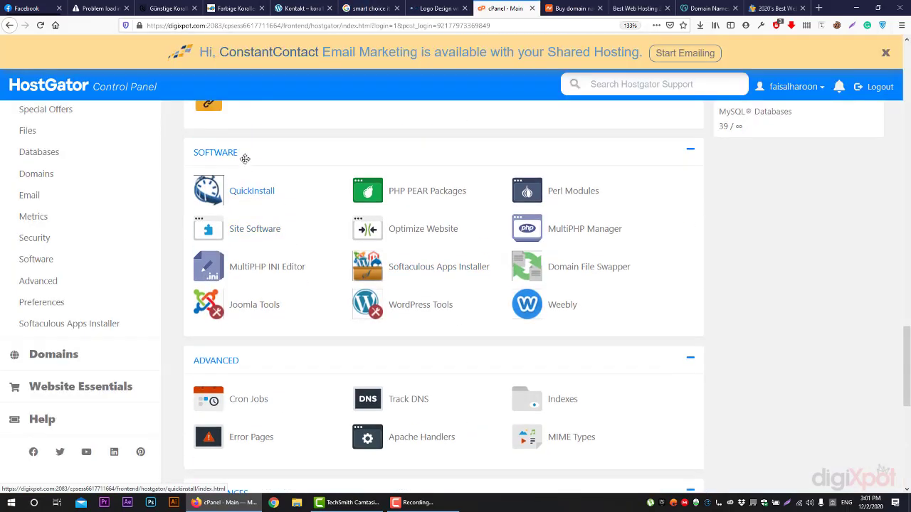
{"action": "scroll", "coordinate": [540, 319], "scroll_direction": "down", "scroll_amount": 1}
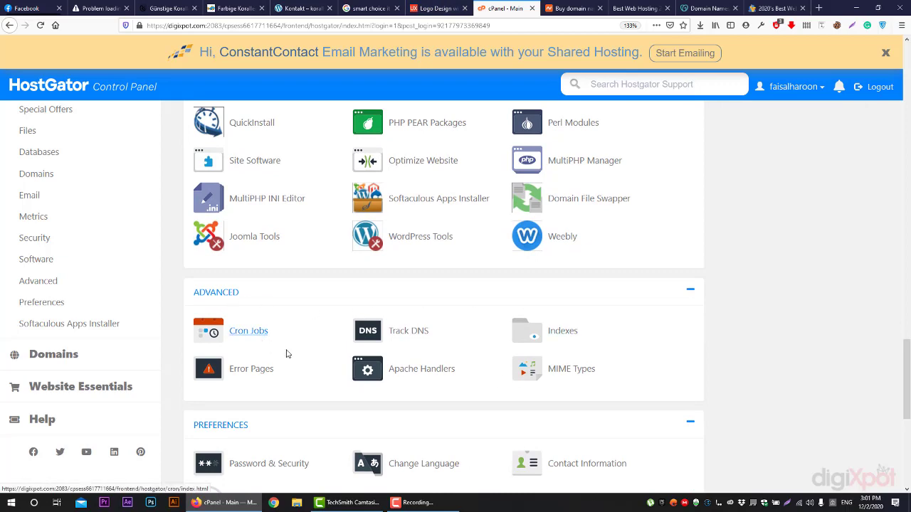
{"action": "scroll", "coordinate": [362, 362], "scroll_direction": "down", "scroll_amount": 1}
{"action": "scroll", "coordinate": [362, 363], "scroll_direction": "down", "scroll_amount": 1}
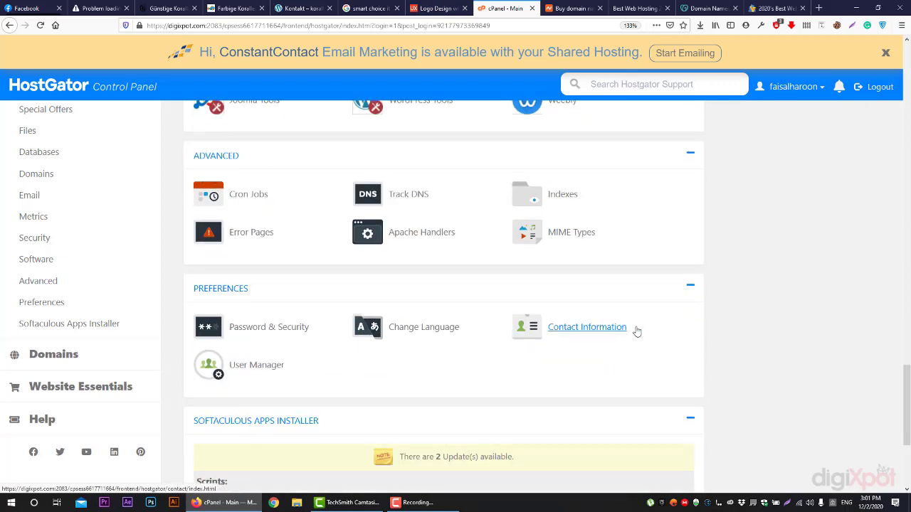
{"action": "scroll", "coordinate": [405, 355], "scroll_direction": "down", "scroll_amount": 1}
{"action": "scroll", "coordinate": [405, 355], "scroll_direction": "down", "scroll_amount": 2}
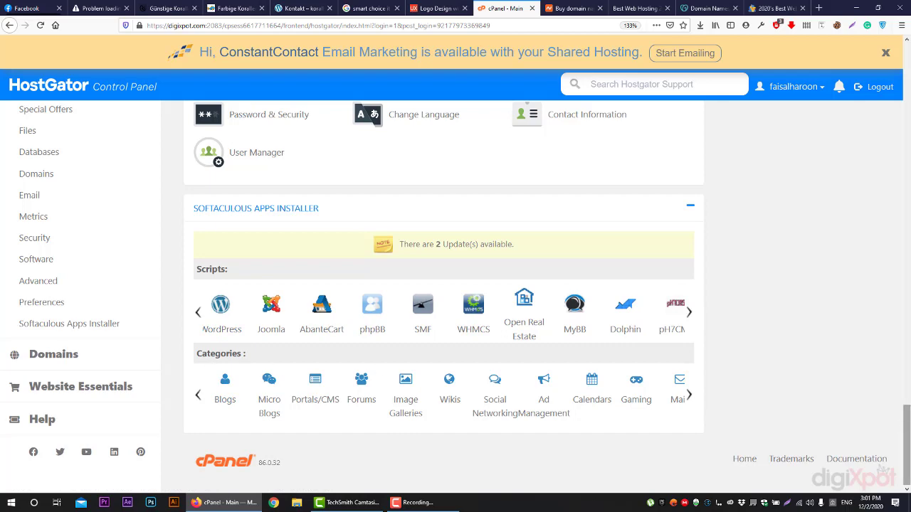
{"action": "left_click_drag", "start_coordinate": [906, 425], "coordinate": [906, 78]}
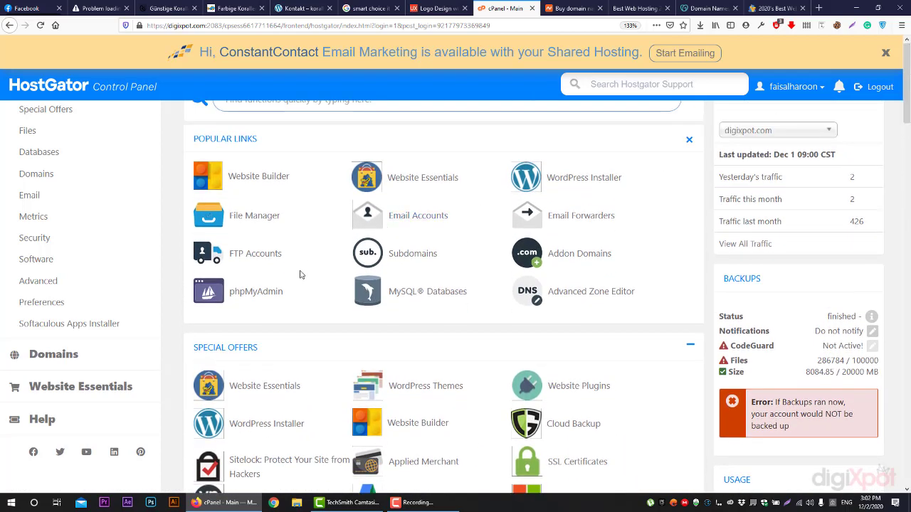
Scroll the cPanel home page to the Files and Databases tools and choose MySQL Databases
{"action": "scroll", "coordinate": [297, 272], "scroll_direction": "down", "scroll_amount": 5}
{"action": "scroll", "coordinate": [297, 277], "scroll_direction": "down", "scroll_amount": 1}
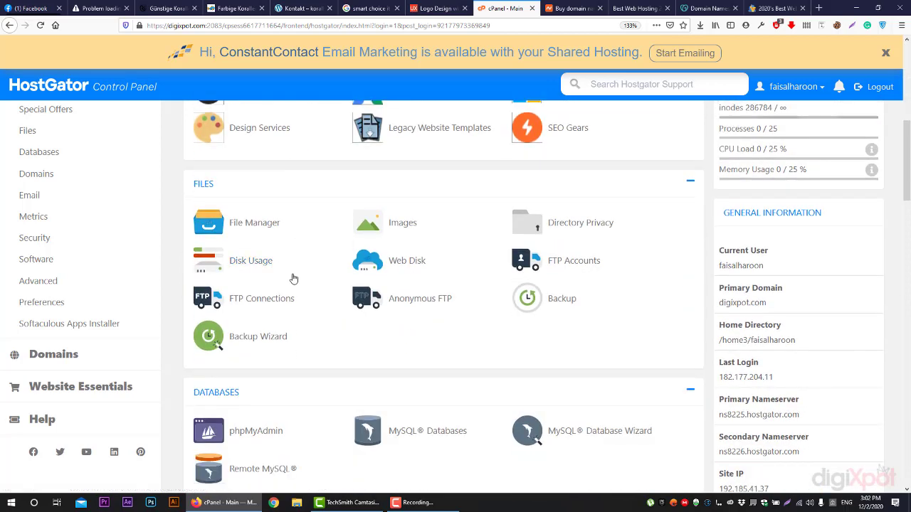
{"action": "scroll", "coordinate": [255, 234], "scroll_direction": "down", "scroll_amount": 2}
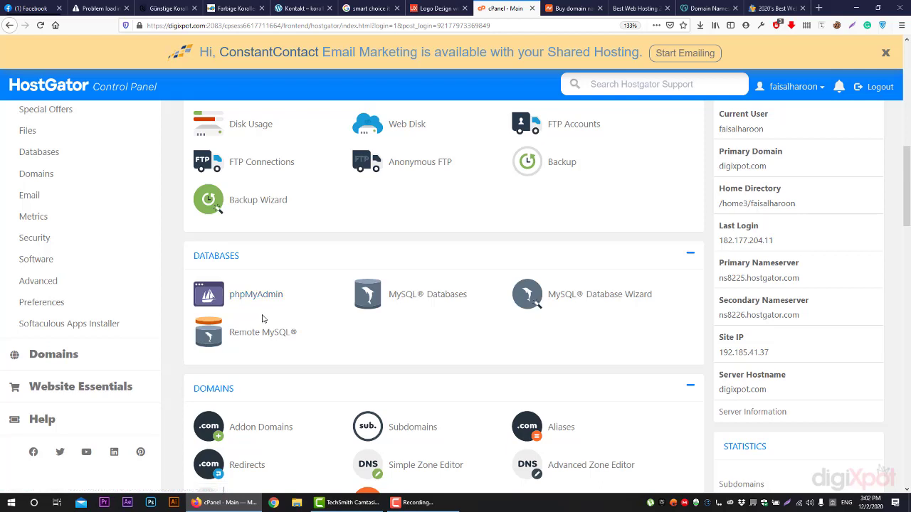
{"action": "scroll", "coordinate": [263, 316], "scroll_direction": "up", "scroll_amount": 2}
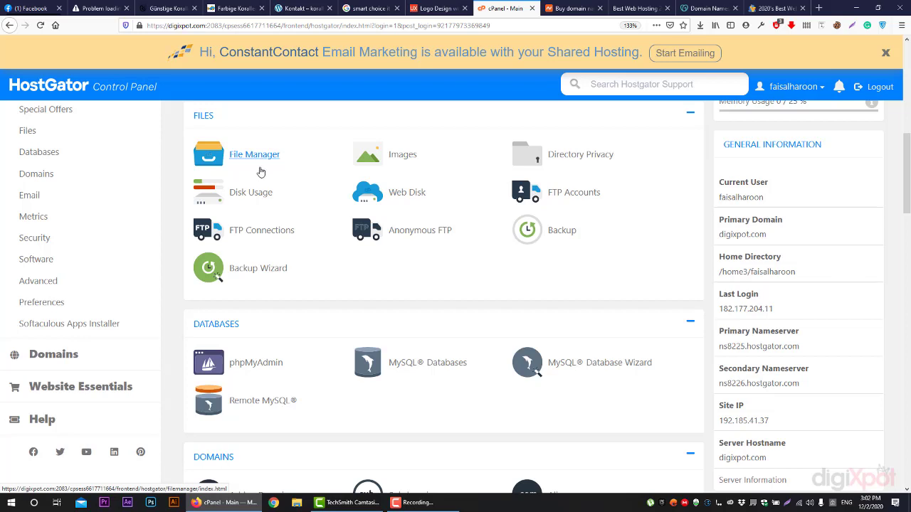
{"action": "left_click", "coordinate": [260, 169]}
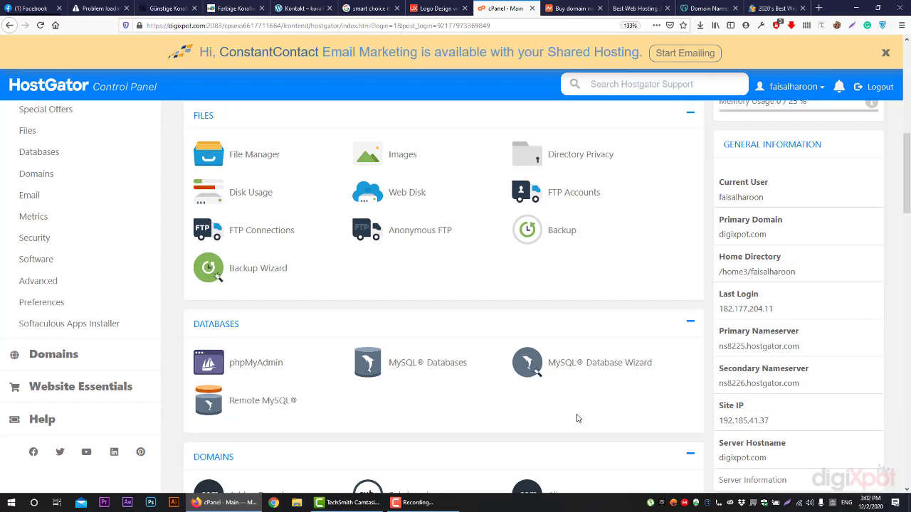
Open the MySQL Databases page, then bring up File Explorer on This PC
{"action": "left_click", "coordinate": [394, 366]}
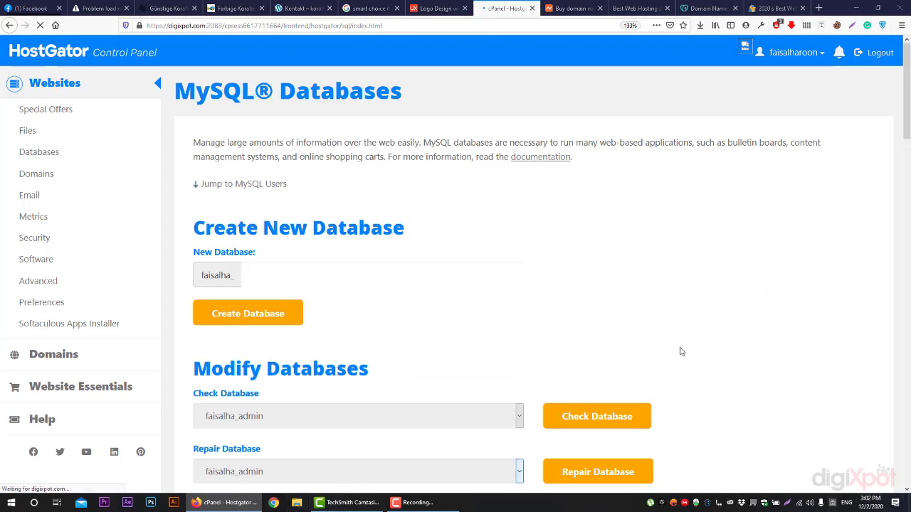
{"action": "key", "text": "super+e"}
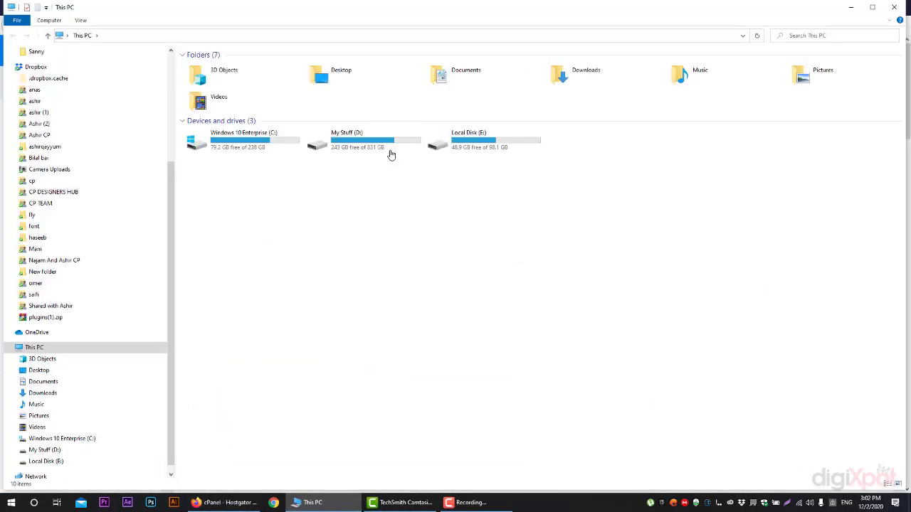
Create a new text document with its default name in D:\wp data
{"action": "double_click", "coordinate": [391, 154]}
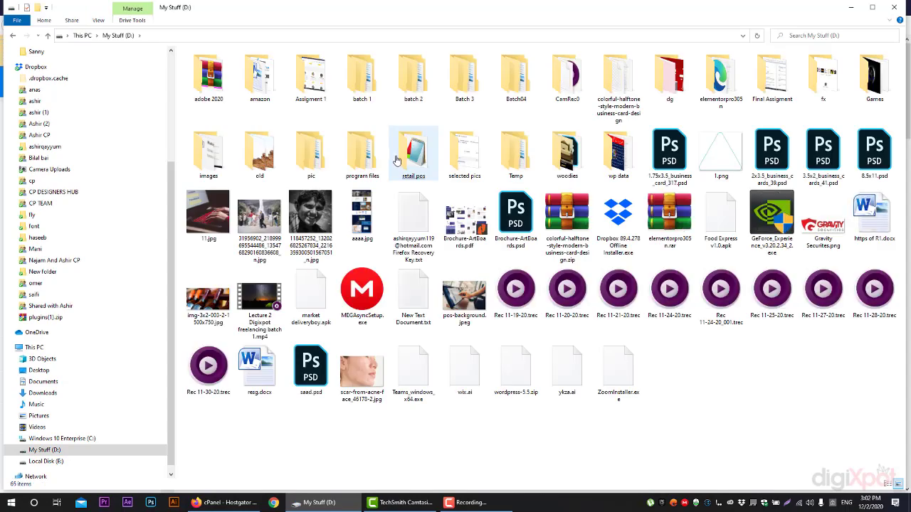
{"action": "left_click", "coordinate": [397, 160]}
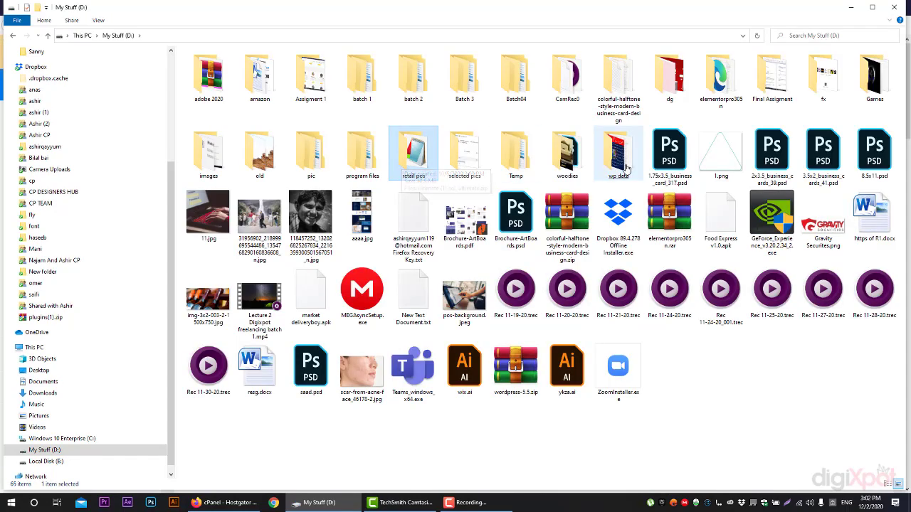
{"action": "double_click", "coordinate": [627, 167]}
{"action": "right_click", "coordinate": [700, 282]}
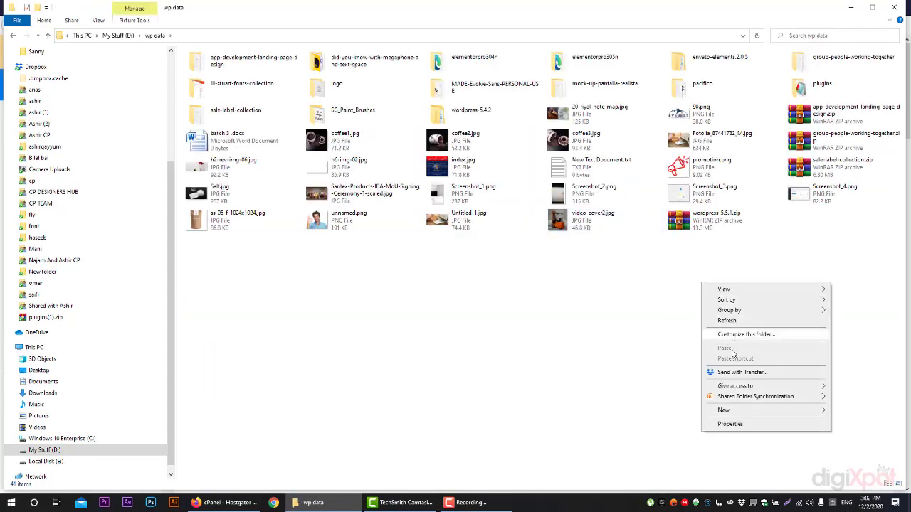
{"action": "mouse_move", "coordinate": [730, 412]}
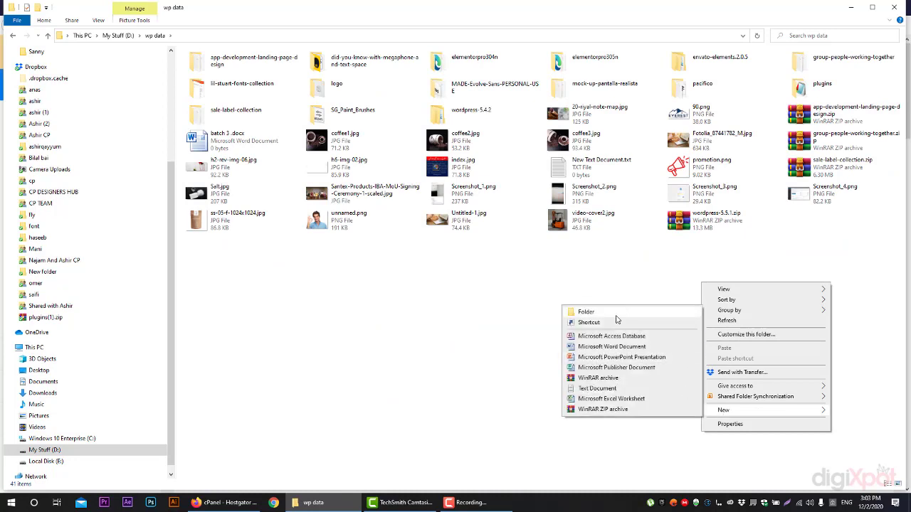
{"action": "left_click", "coordinate": [613, 388]}
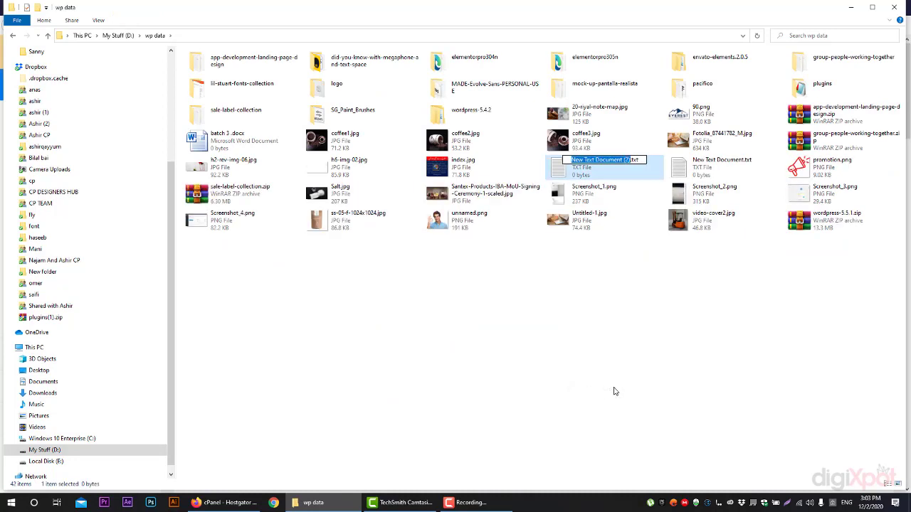
{"action": "left_click", "coordinate": [615, 389]}
{"action": "left_click", "coordinate": [602, 172]}
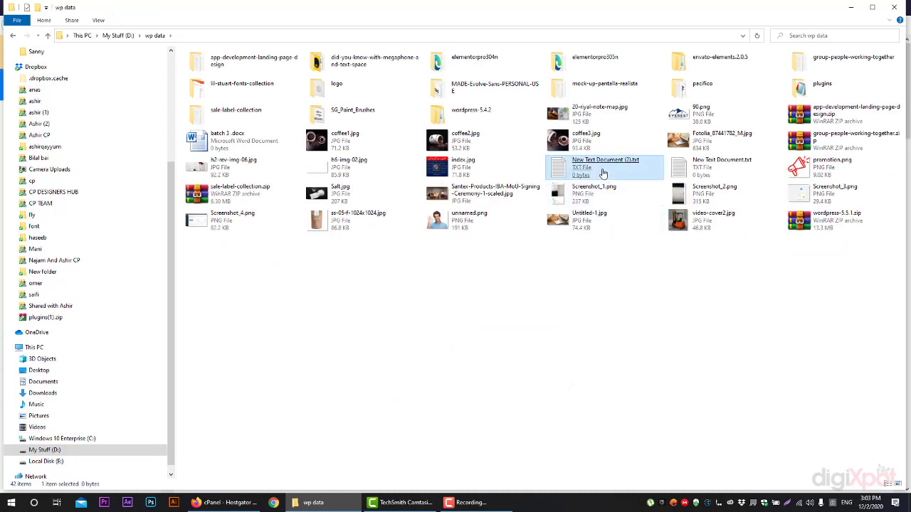
Open New Text Document (2).txt, then return to the cPanel database page
{"action": "double_click", "coordinate": [584, 177]}
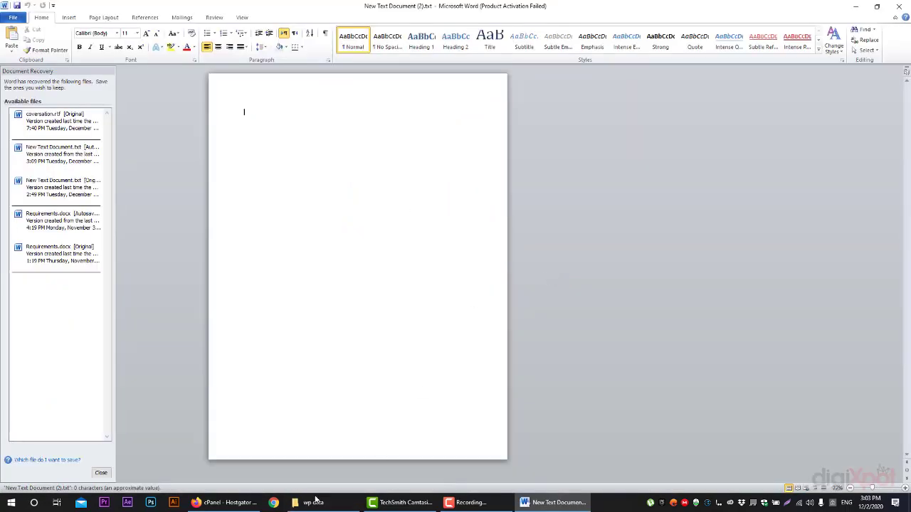
{"action": "left_click", "coordinate": [313, 502]}
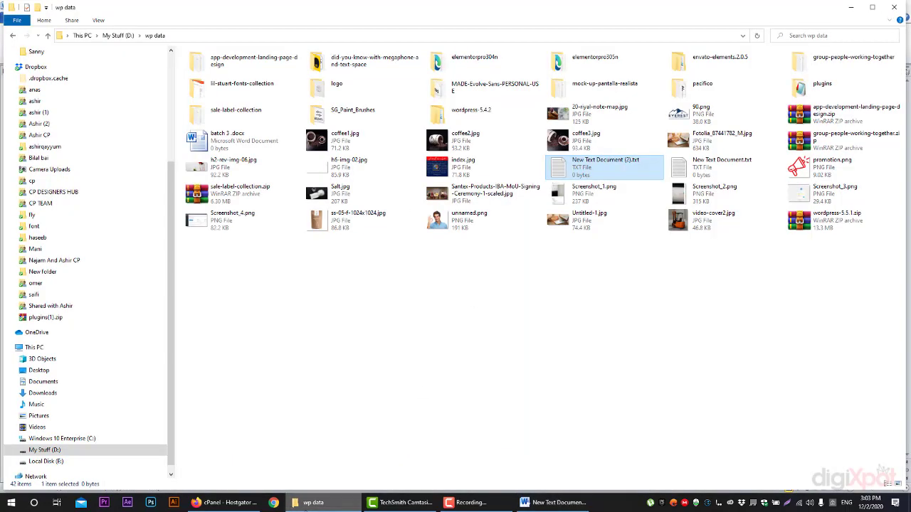
{"action": "left_click", "coordinate": [260, 504]}
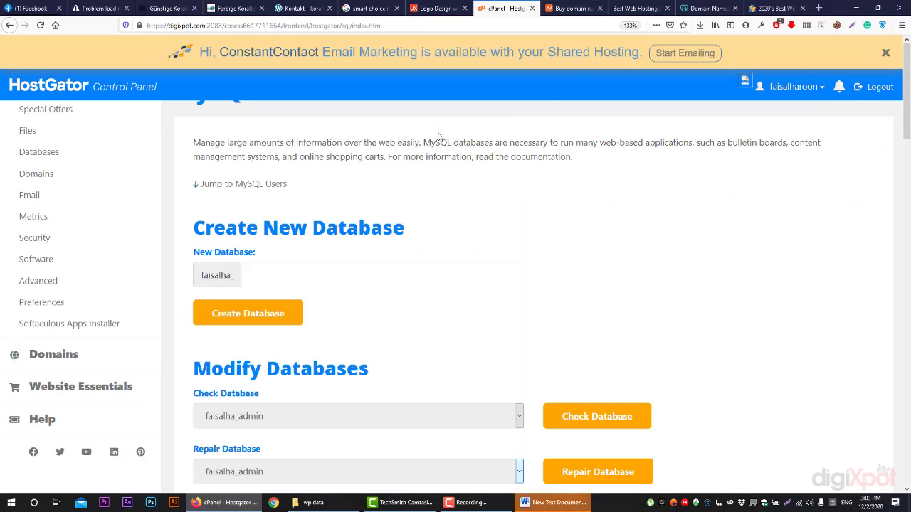
Highlight the Create New Database heading and New Database field, then view the korallenzone.de Kontakt page
{"action": "scroll", "coordinate": [379, 191], "scroll_direction": "down", "scroll_amount": 1}
{"action": "left_click_drag", "start_coordinate": [194, 159], "coordinate": [410, 157]}
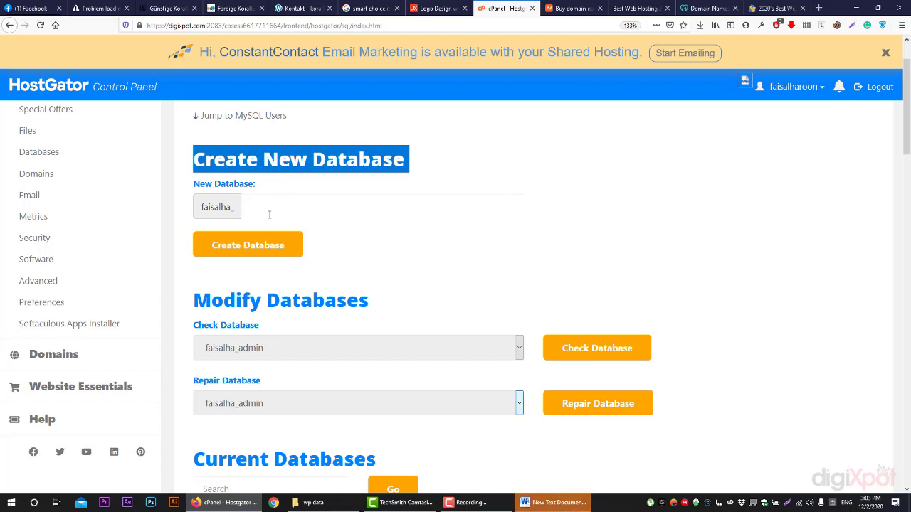
{"action": "left_click", "coordinate": [267, 213]}
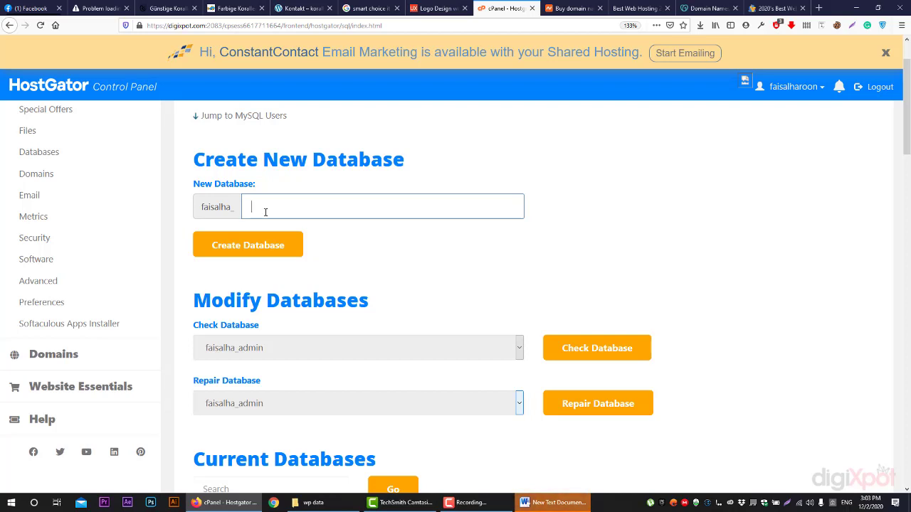
{"action": "left_click", "coordinate": [302, 8]}
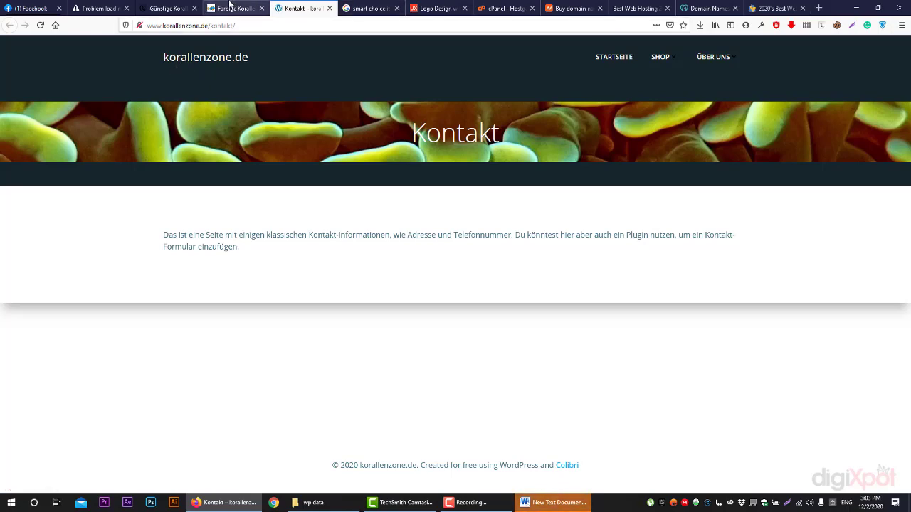
Switch from the korallenzone.de Kontakt tab back to the cPanel MySQL Databases tab
{"action": "left_click", "coordinate": [505, 8]}
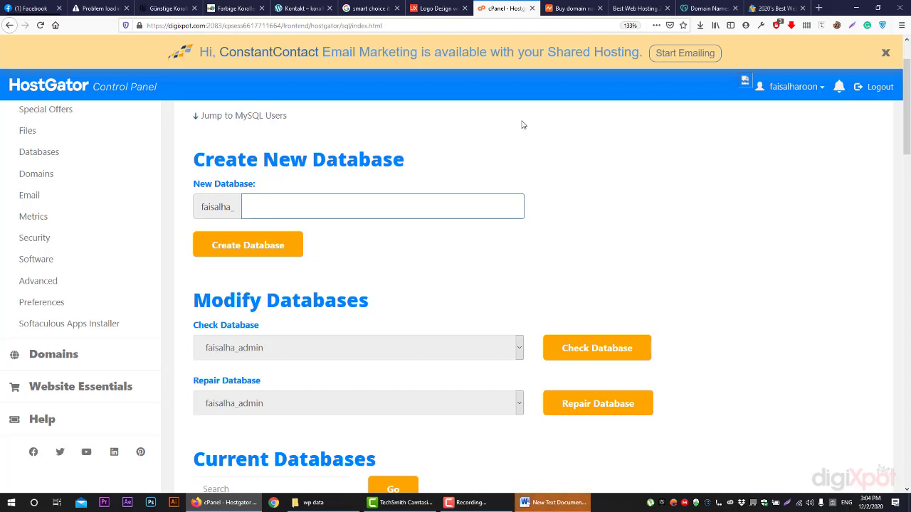
Highlight the prefix label before the New Database field and right-click it to copy
{"action": "left_click", "coordinate": [317, 207]}
{"action": "left_click", "coordinate": [223, 204]}
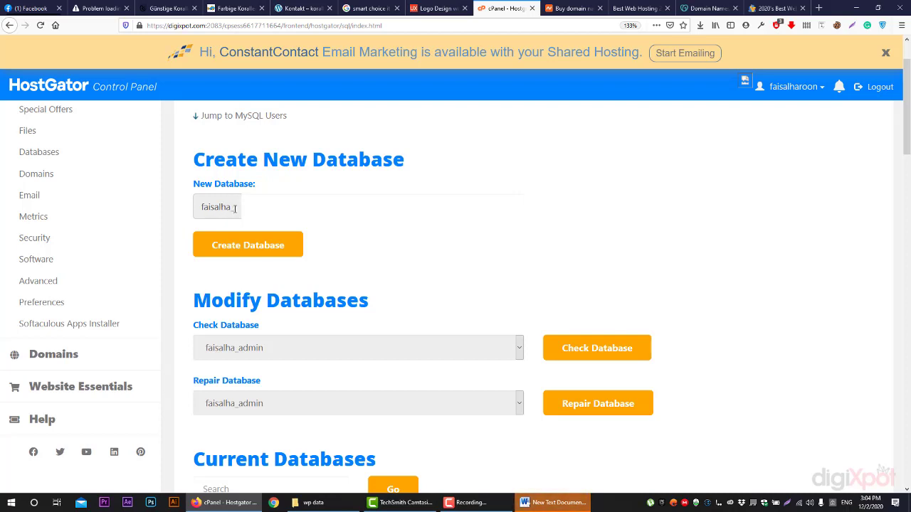
{"action": "left_click_drag", "start_coordinate": [235, 208], "coordinate": [199, 210]}
{"action": "right_click", "coordinate": [225, 208]}
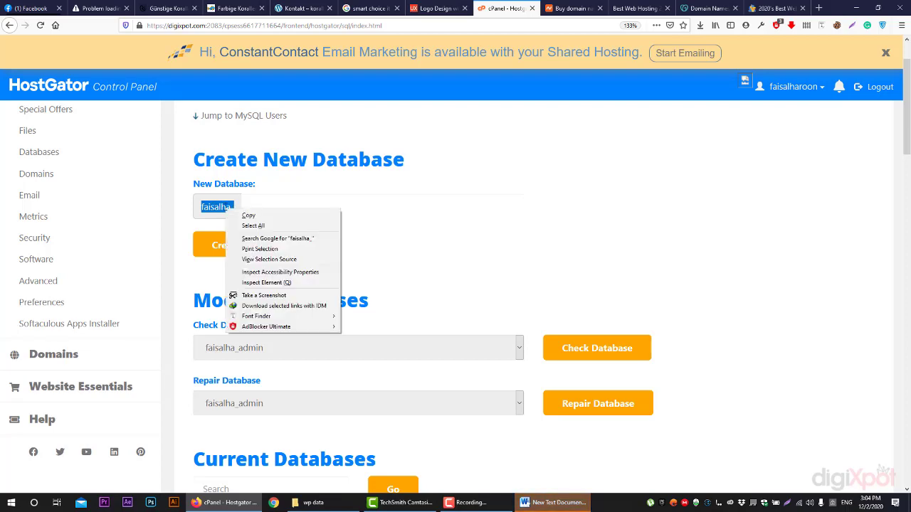
Copy the database-name prefix and paste it into the blank Word document
{"action": "left_click", "coordinate": [248, 215]}
{"action": "left_click", "coordinate": [551, 502]}
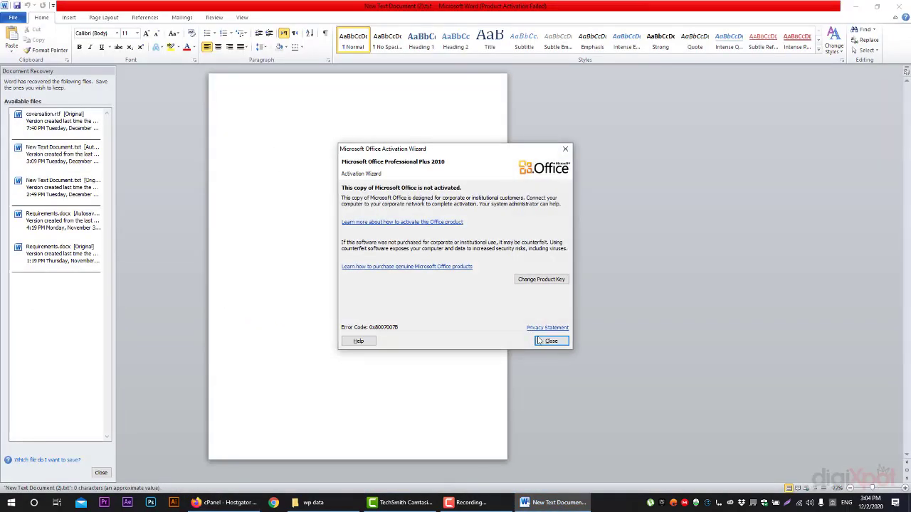
{"action": "key", "text": "Escape"}
{"action": "right_click", "coordinate": [254, 116]}
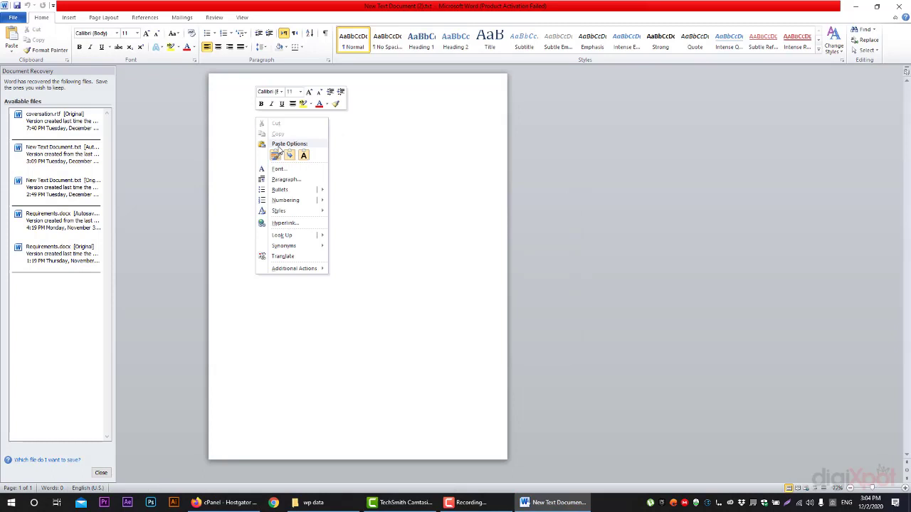
{"action": "left_click", "coordinate": [303, 155]}
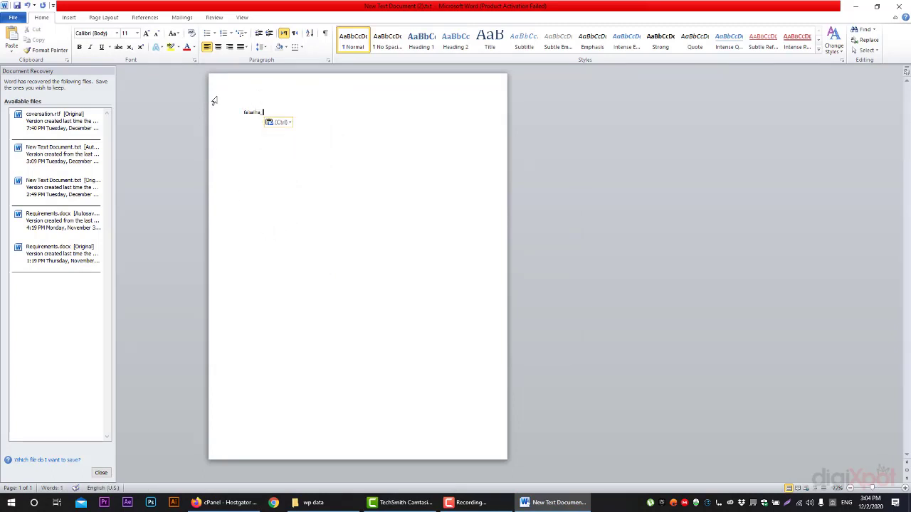
Add a 'database name:' label on the line above the pasted prefix, then return to cPanel
{"action": "left_click", "coordinate": [242, 120]}
{"action": "key", "text": "Return"}
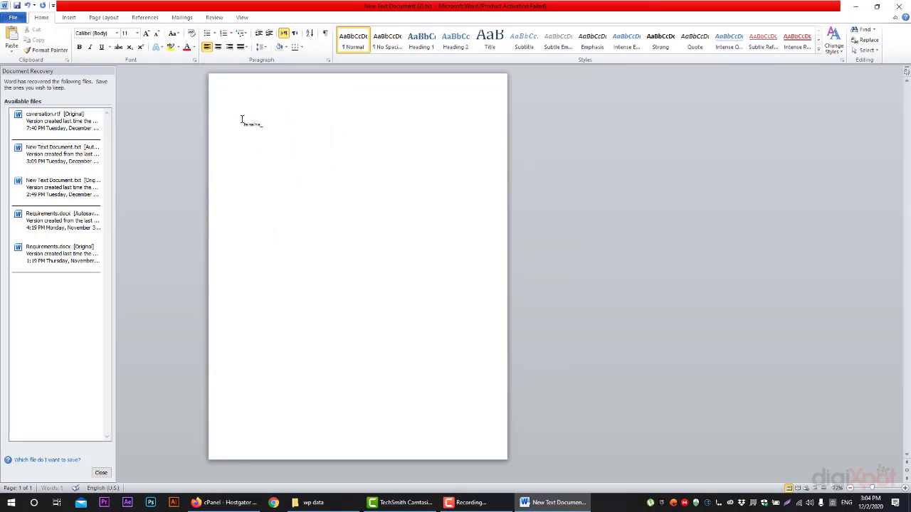
{"action": "key", "text": "Up"}
{"action": "type", "text": "databa"}
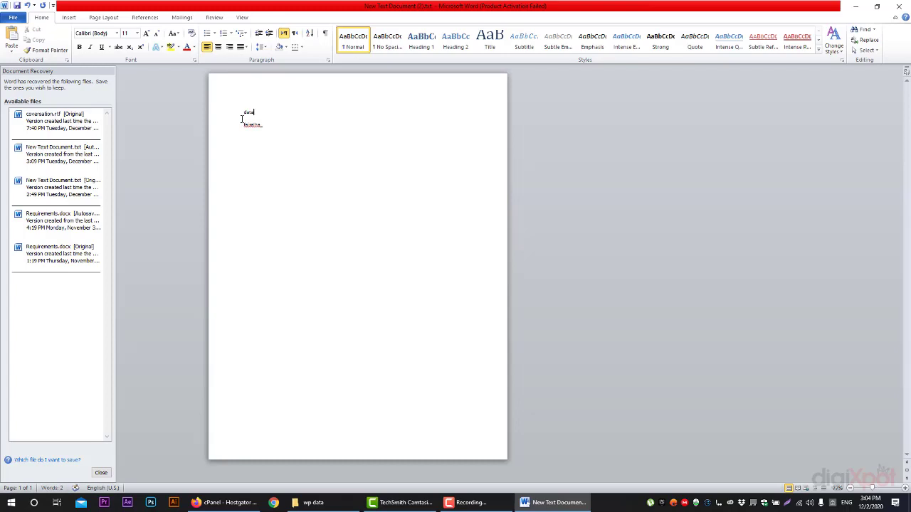
{"action": "type", "text": "se name:"}
{"action": "mouse_move", "coordinate": [216, 505]}
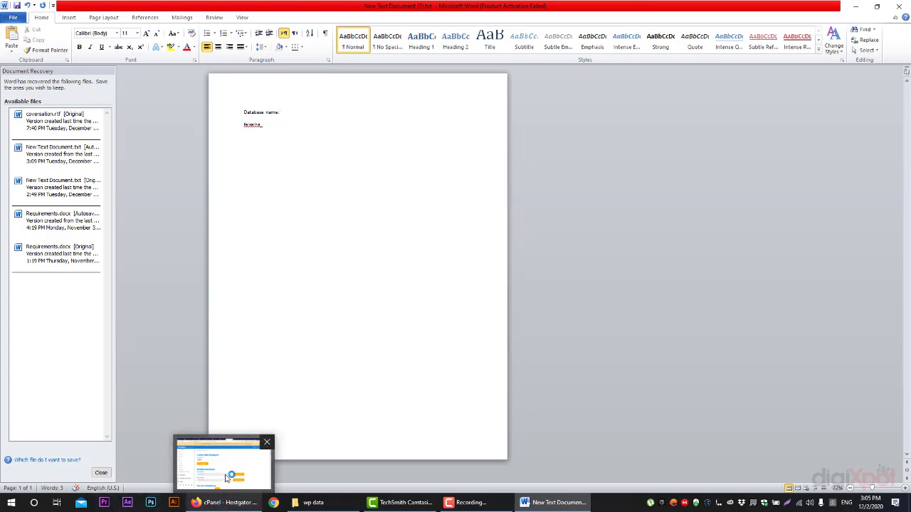
{"action": "left_click", "coordinate": [202, 473]}
{"action": "left_click", "coordinate": [272, 206]}
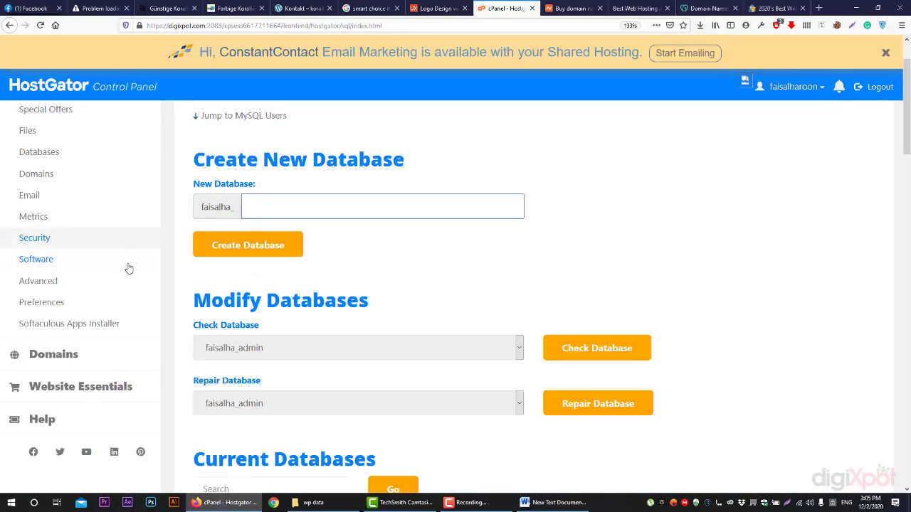
Create the batch4 database and select its full name in the success message
{"action": "type", "text": "batch"}
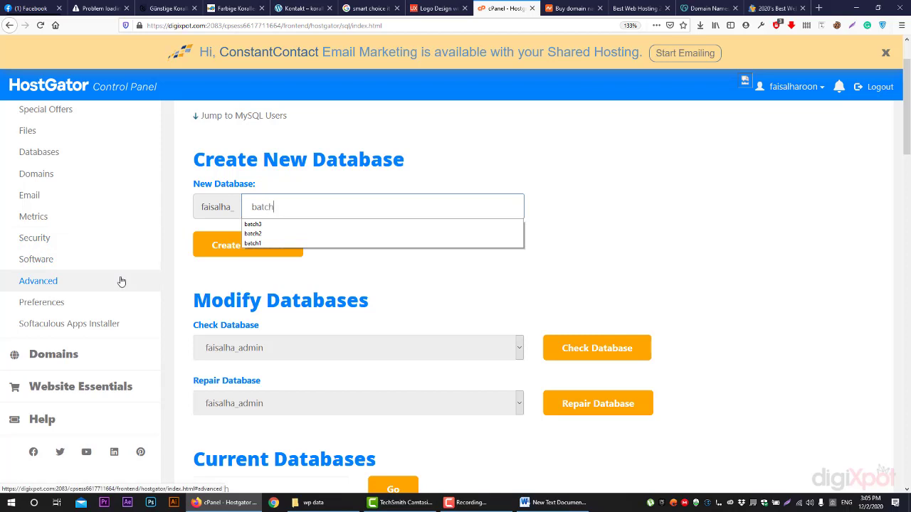
{"action": "type", "text": "4"}
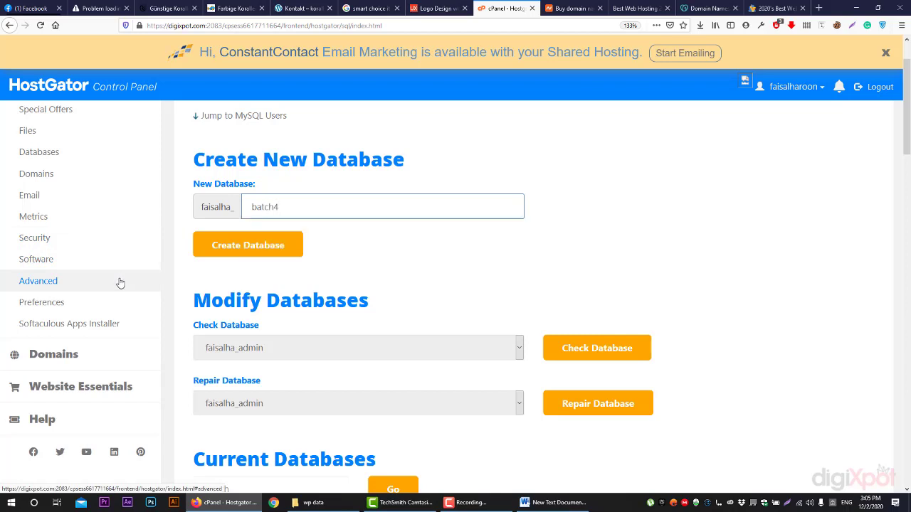
{"action": "left_click", "coordinate": [221, 254]}
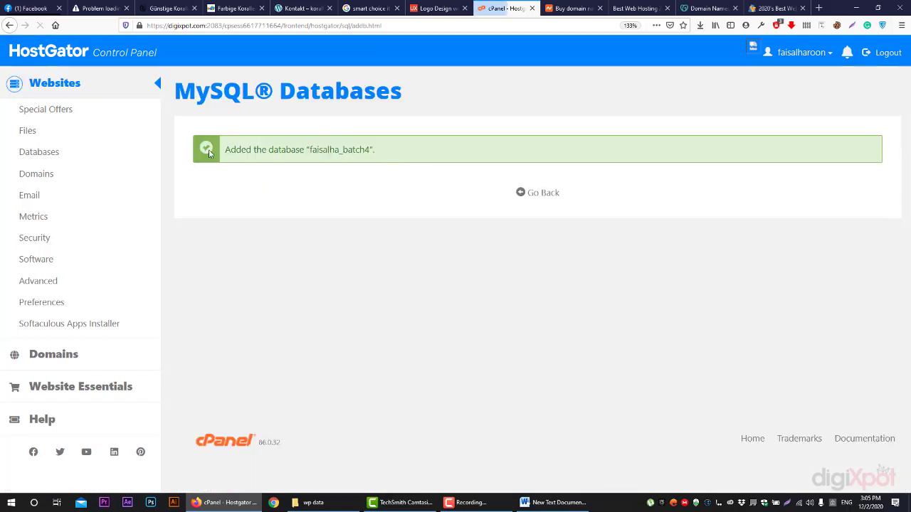
{"action": "left_click_drag", "start_coordinate": [369, 150], "coordinate": [309, 150]}
Replace the placeholder under Database name in the notes with the new database's full name
{"action": "left_click", "coordinate": [550, 503]}
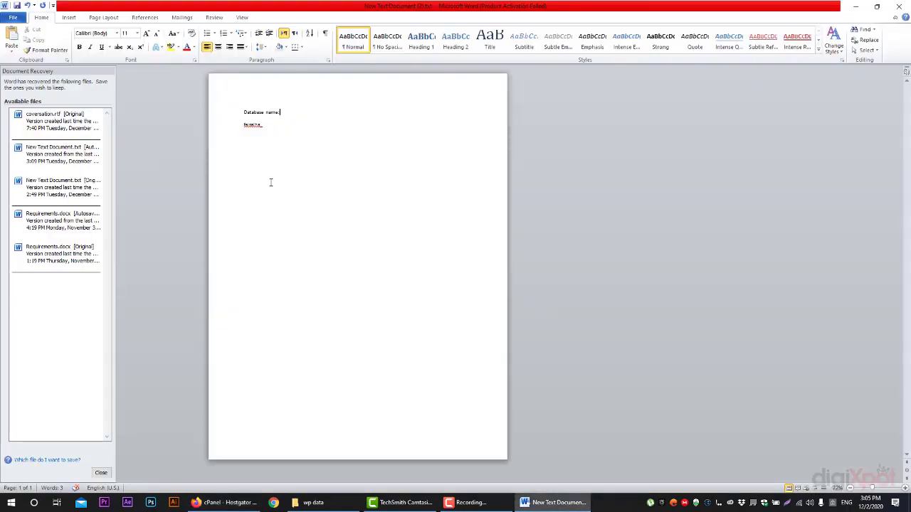
{"action": "double_click", "coordinate": [247, 126]}
{"action": "key", "text": "ctrl+v"}
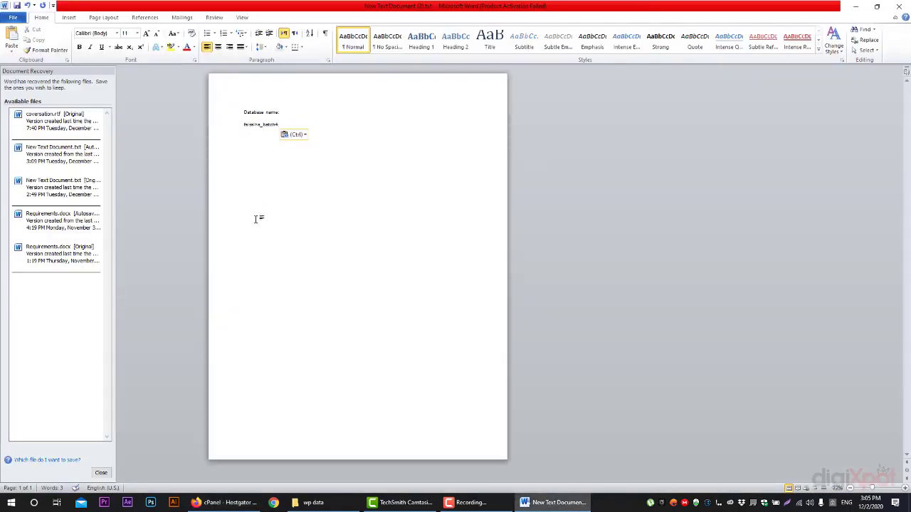
{"action": "left_click", "coordinate": [585, 501]}
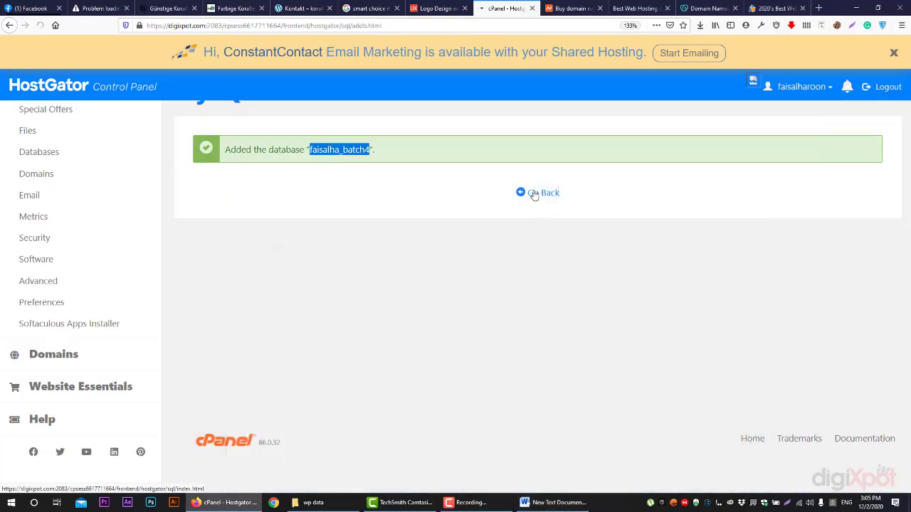
{"action": "left_click", "coordinate": [534, 200]}
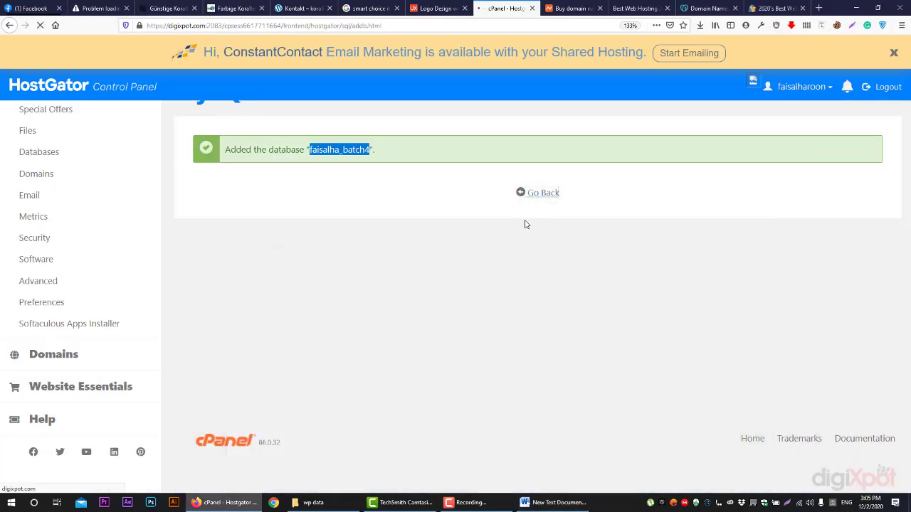
{"action": "scroll", "coordinate": [427, 237], "scroll_direction": "down", "scroll_amount": 4}
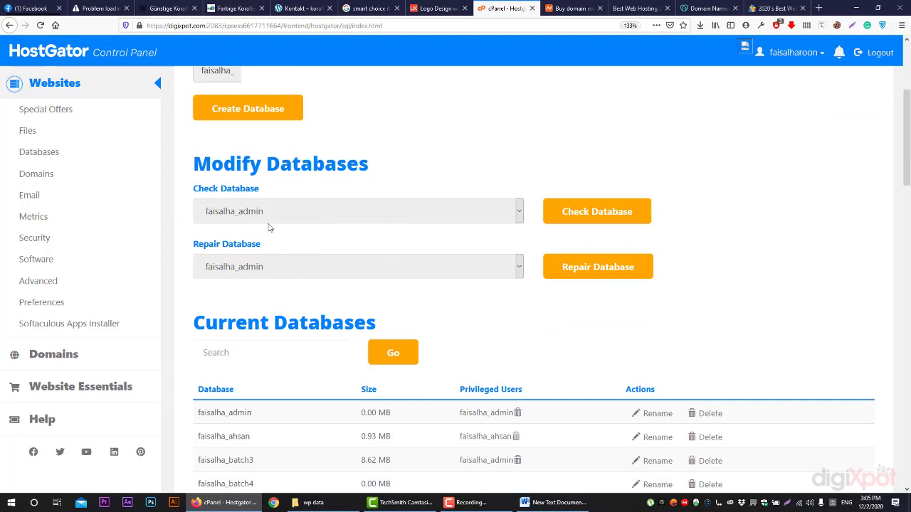
Scroll past Current Databases to the MySQL Users Add New User section
{"action": "scroll", "coordinate": [270, 230], "scroll_direction": "down", "scroll_amount": 1}
{"action": "scroll", "coordinate": [270, 230], "scroll_direction": "down", "scroll_amount": 3}
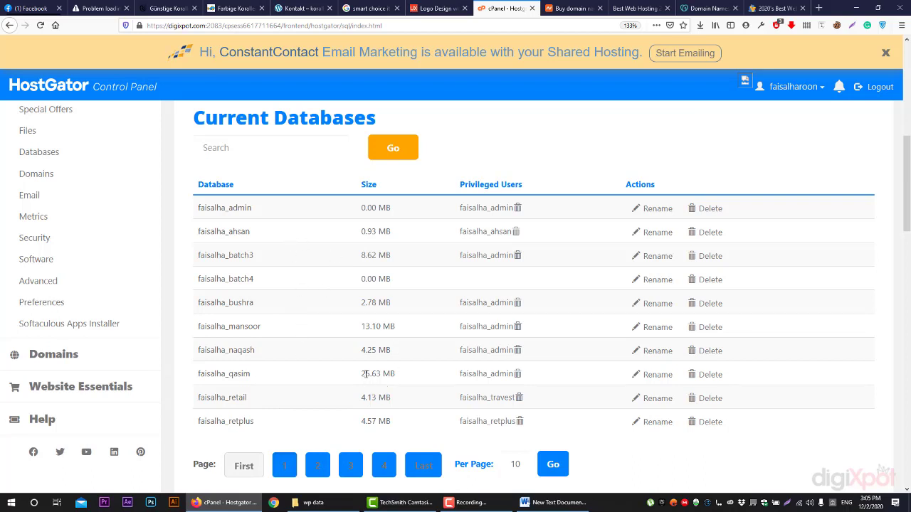
{"action": "left_click_drag", "start_coordinate": [369, 375], "coordinate": [352, 377]}
{"action": "left_click", "coordinate": [349, 380]}
{"action": "scroll", "coordinate": [412, 247], "scroll_direction": "down", "scroll_amount": 5}
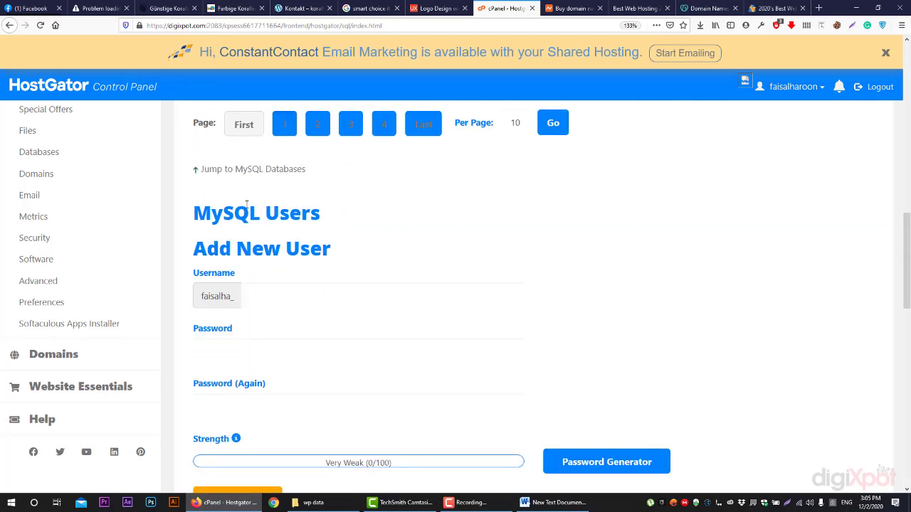
{"action": "left_click_drag", "start_coordinate": [195, 215], "coordinate": [330, 215]}
{"action": "left_click", "coordinate": [360, 234]}
{"action": "left_click_drag", "start_coordinate": [193, 249], "coordinate": [304, 260]}
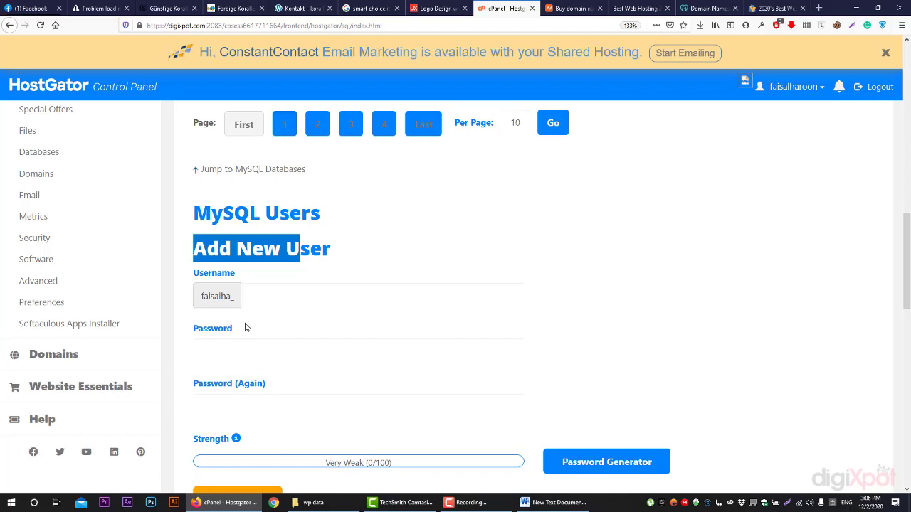
Focus the new username field and select the fixed username prefix beside it
{"action": "scroll", "coordinate": [307, 249], "scroll_direction": "down", "scroll_amount": 1}
{"action": "scroll", "coordinate": [299, 253], "scroll_direction": "down", "scroll_amount": 3}
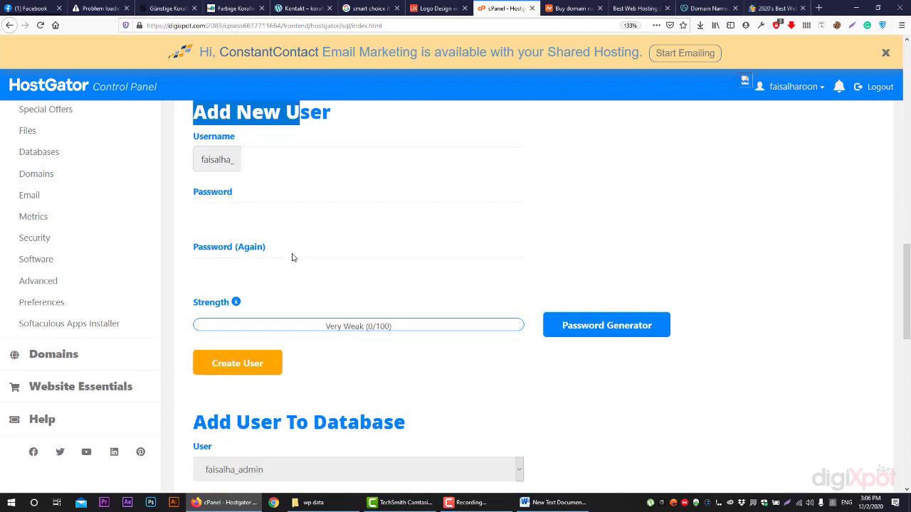
{"action": "scroll", "coordinate": [291, 258], "scroll_direction": "up", "scroll_amount": 2}
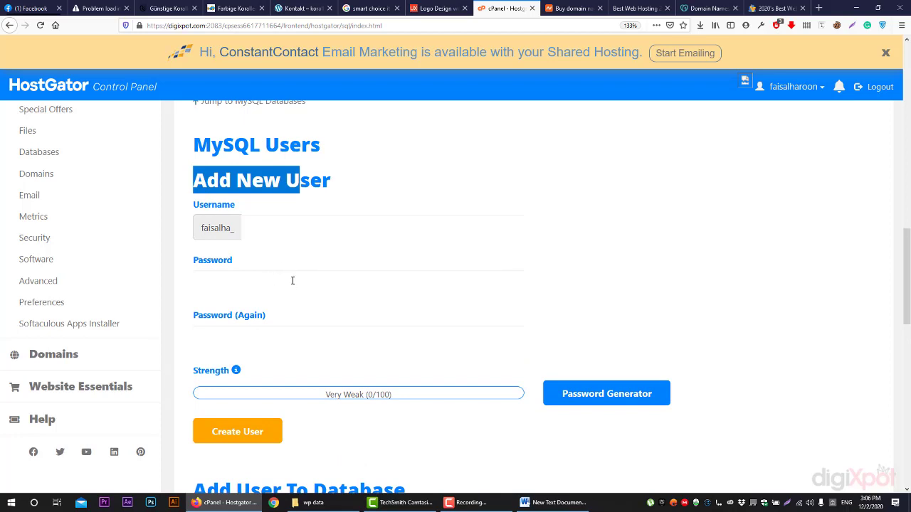
{"action": "left_click", "coordinate": [278, 226]}
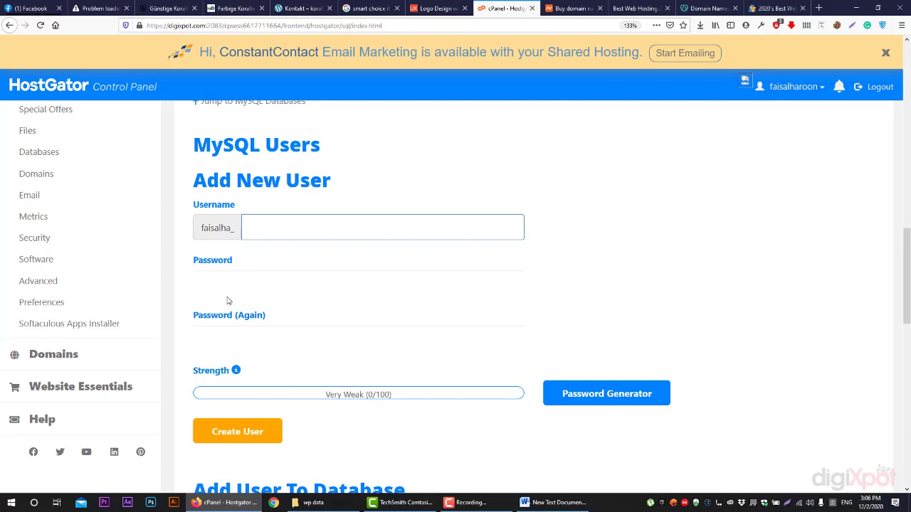
{"action": "scroll", "coordinate": [291, 264], "scroll_direction": "down", "scroll_amount": 2}
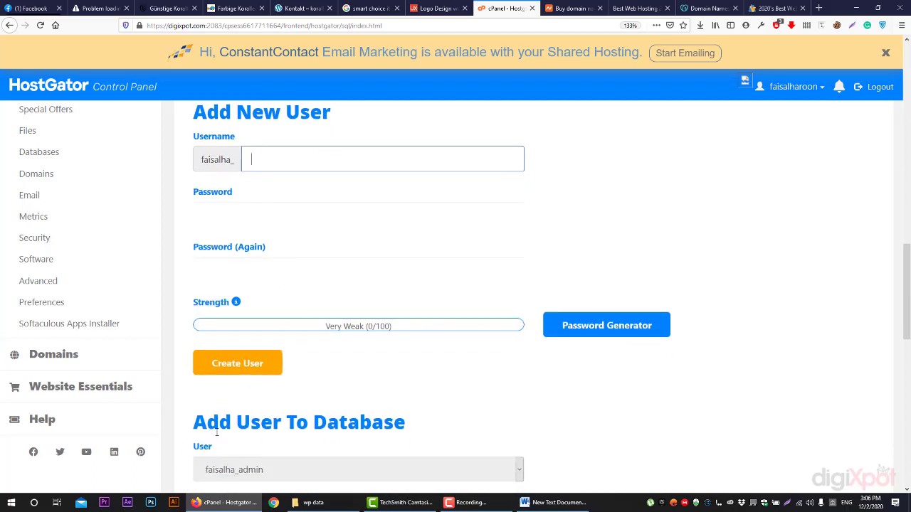
{"action": "scroll", "coordinate": [217, 432], "scroll_direction": "down", "scroll_amount": 1}
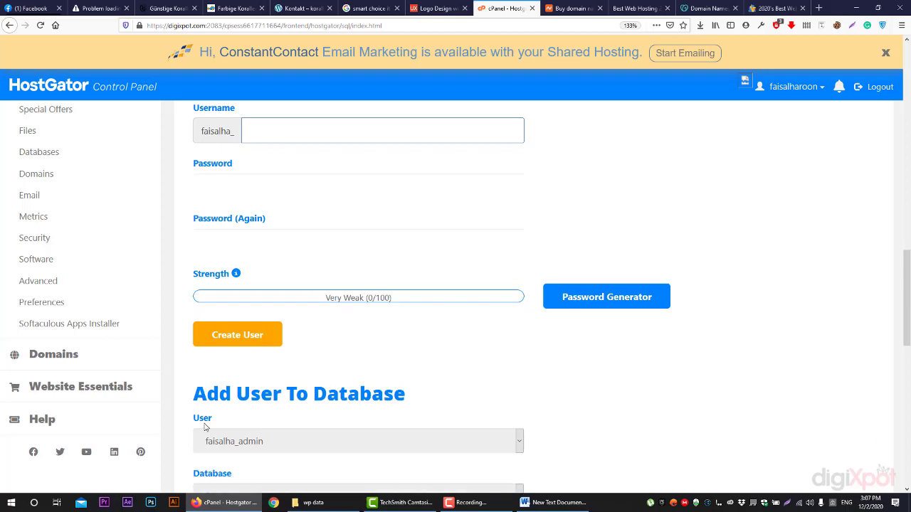
{"action": "scroll", "coordinate": [215, 301], "scroll_direction": "up", "scroll_amount": 5}
{"action": "double_click", "coordinate": [215, 298]}
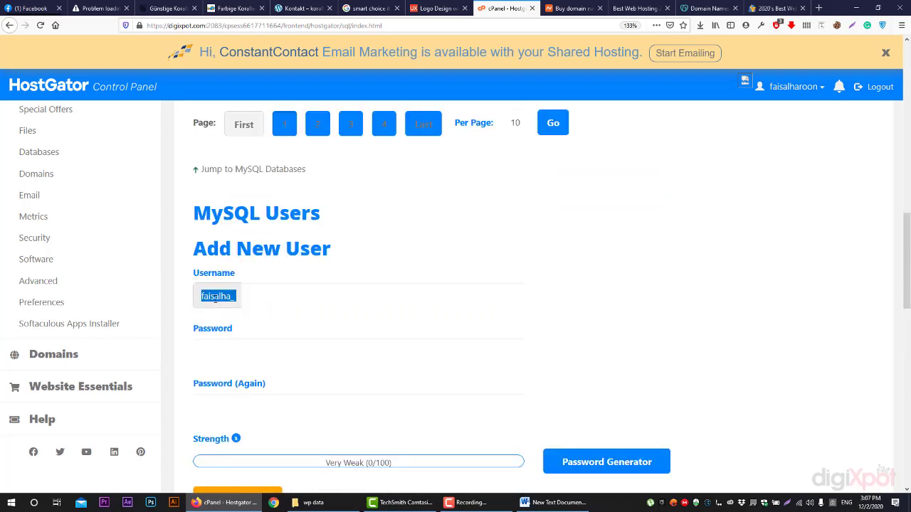
Copy the username prefix and start a new line below the database name in the zoomed notes
{"action": "right_click", "coordinate": [215, 296]}
{"action": "left_click", "coordinate": [235, 303]}
{"action": "left_click", "coordinate": [539, 506]}
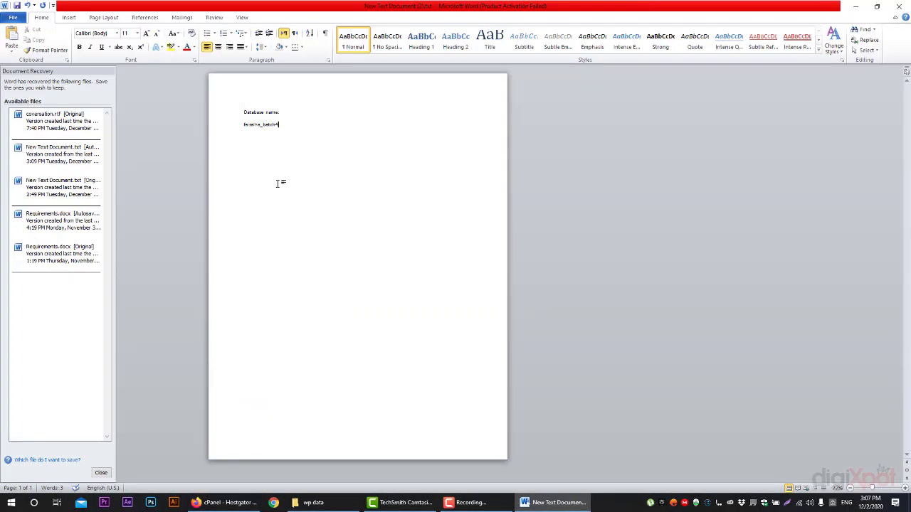
{"action": "key", "text": "Return"}
{"action": "left_click_drag", "start_coordinate": [872, 489], "coordinate": [883, 494]}
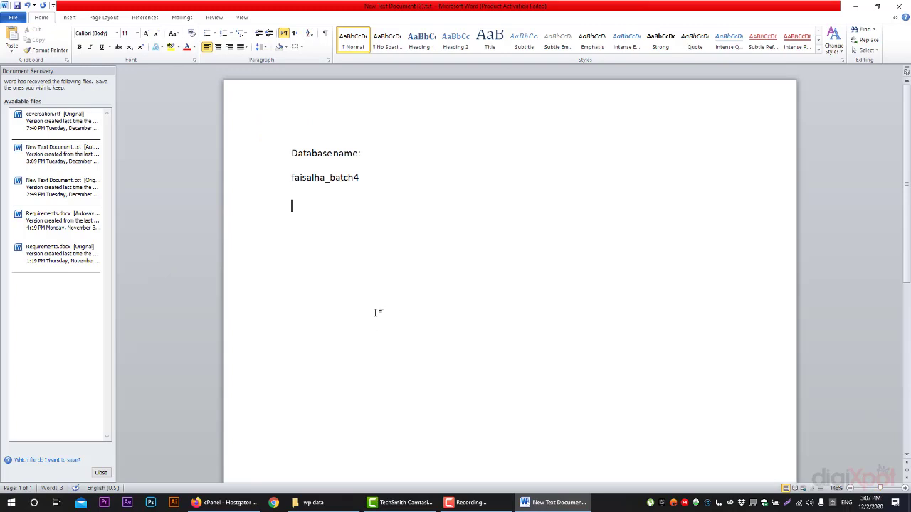
Add a 'user:' label followed by the prefixed admin username on the next line
{"action": "type", "text": "user"}
{"action": "type", "text": "name"}
{"action": "key", "text": "BackSpace"}
{"action": "key", "text": "BackSpace"}
{"action": "key", "text": "BackSpace"}
{"action": "key", "text": "BackSpace"}
{"action": "type", "text": ":"}
{"action": "key", "text": "Return"}
{"action": "key", "text": "ctrl+v"}
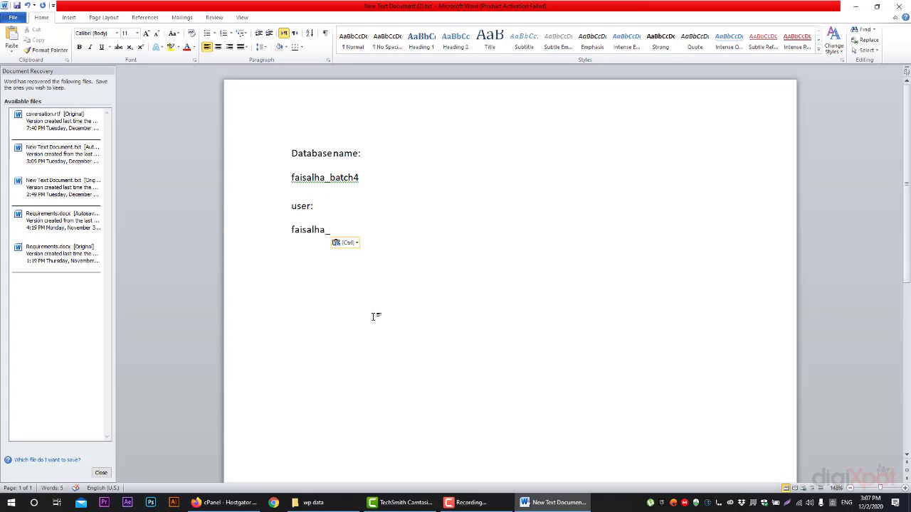
{"action": "type", "text": "admin"}
{"action": "key", "text": "Return"}
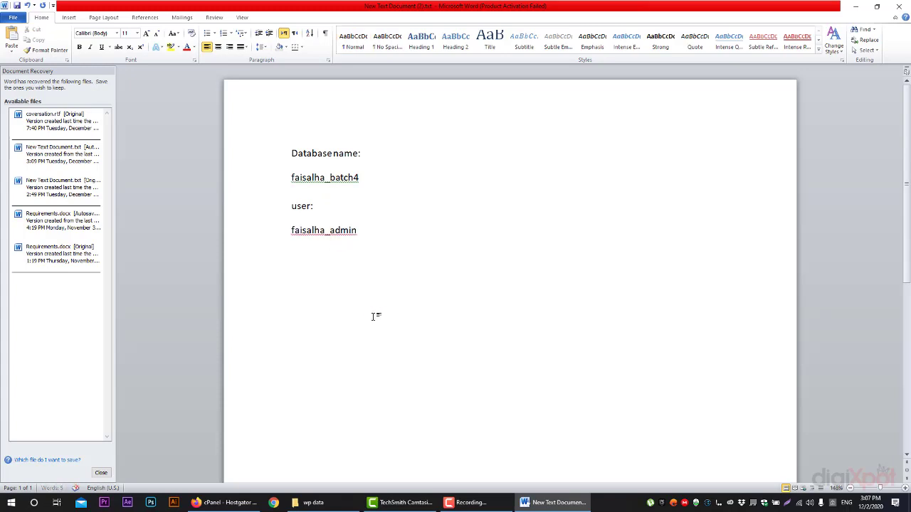
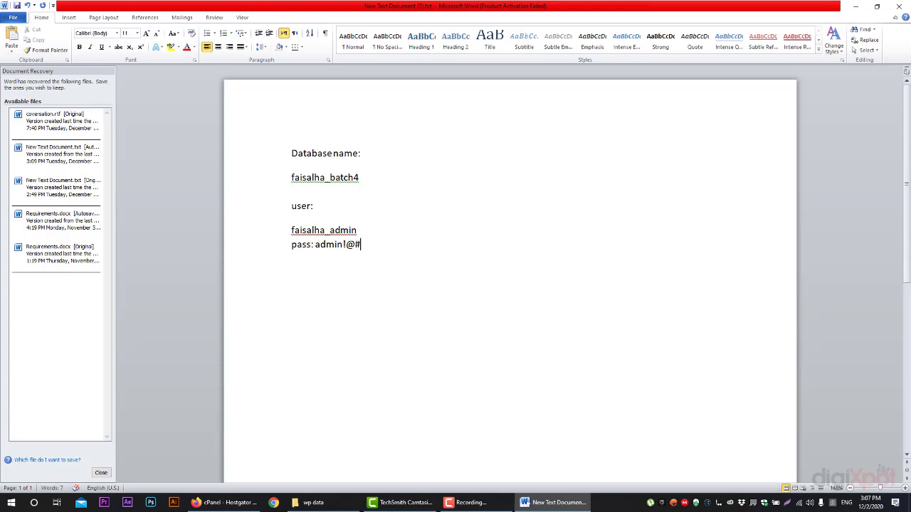
Add a 'pass:' line with the admin user's password, then return to the cPanel form
{"action": "left_click", "coordinate": [226, 502]}
{"action": "left_click", "coordinate": [243, 302]}
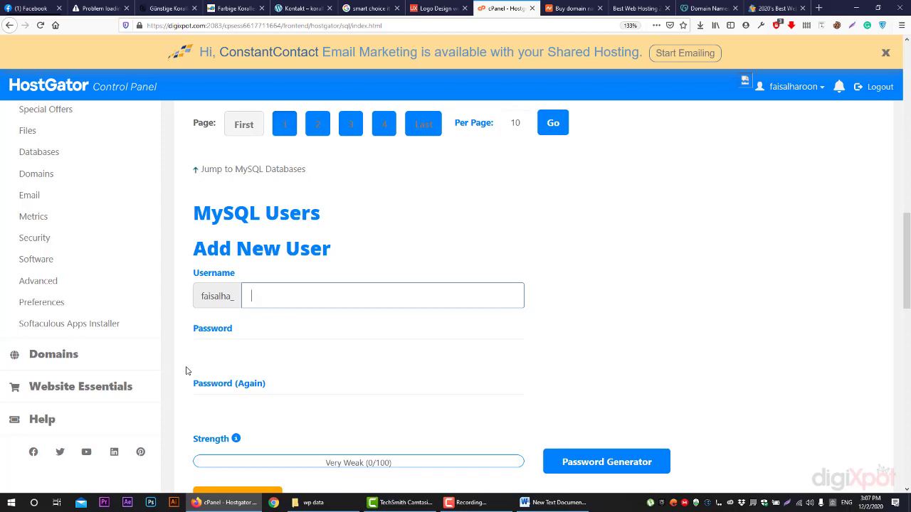
Dismiss the username autofill and scroll down to the Add User To Database section
{"action": "left_click", "coordinate": [265, 296]}
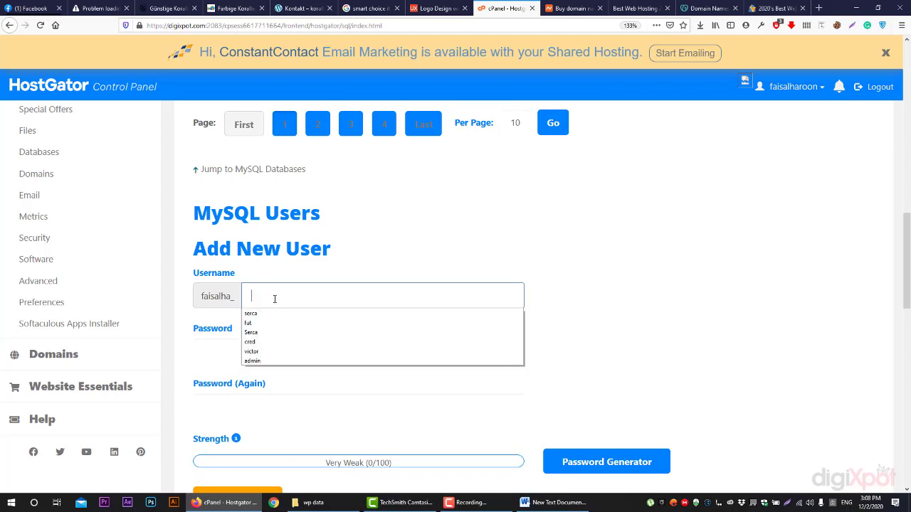
{"action": "key", "text": "Escape"}
{"action": "scroll", "coordinate": [400, 261], "scroll_direction": "down", "scroll_amount": 5}
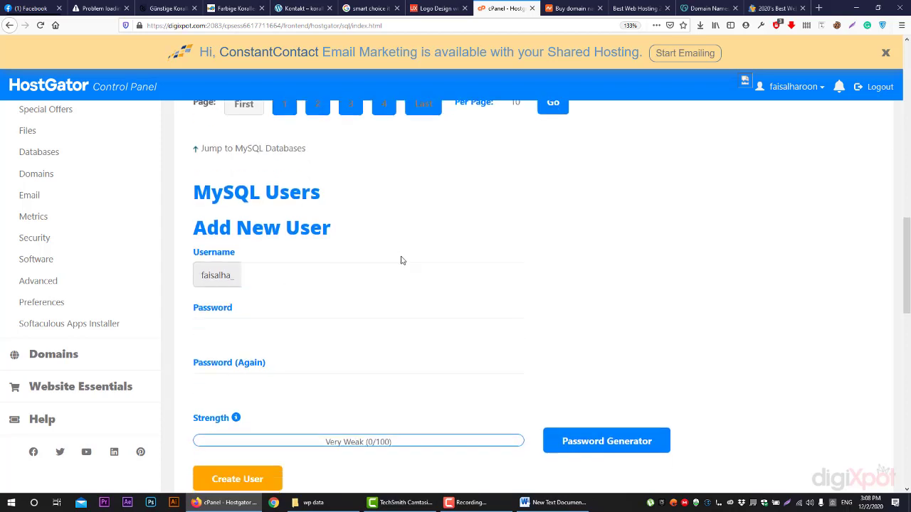
{"action": "scroll", "coordinate": [401, 261], "scroll_direction": "down", "scroll_amount": 1}
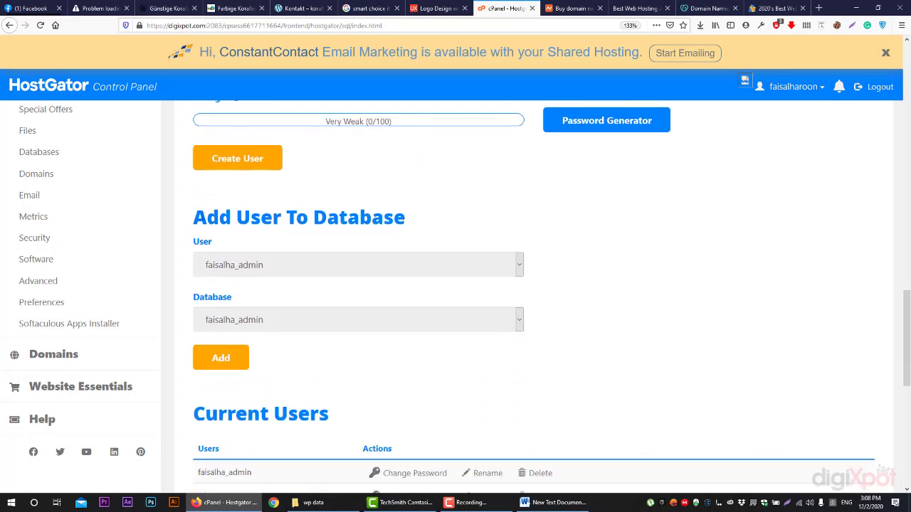
{"action": "left_click_drag", "start_coordinate": [193, 216], "coordinate": [412, 216]}
{"action": "left_click", "coordinate": [464, 216]}
Choose the admin user in the User dropdown and the batch4 database in the Database dropdown
{"action": "left_click", "coordinate": [326, 257]}
{"action": "scroll", "coordinate": [325, 370], "scroll_direction": "down", "scroll_amount": 2}
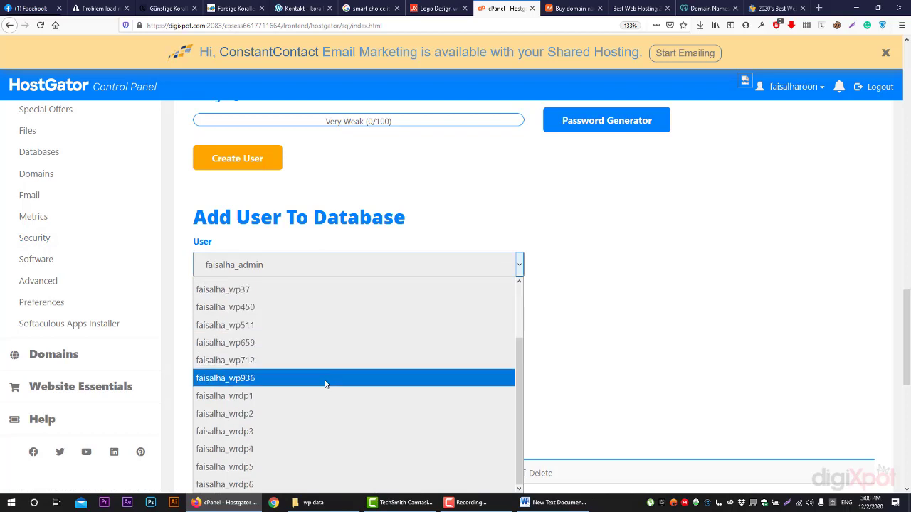
{"action": "scroll", "coordinate": [353, 446], "scroll_direction": "up", "scroll_amount": 2}
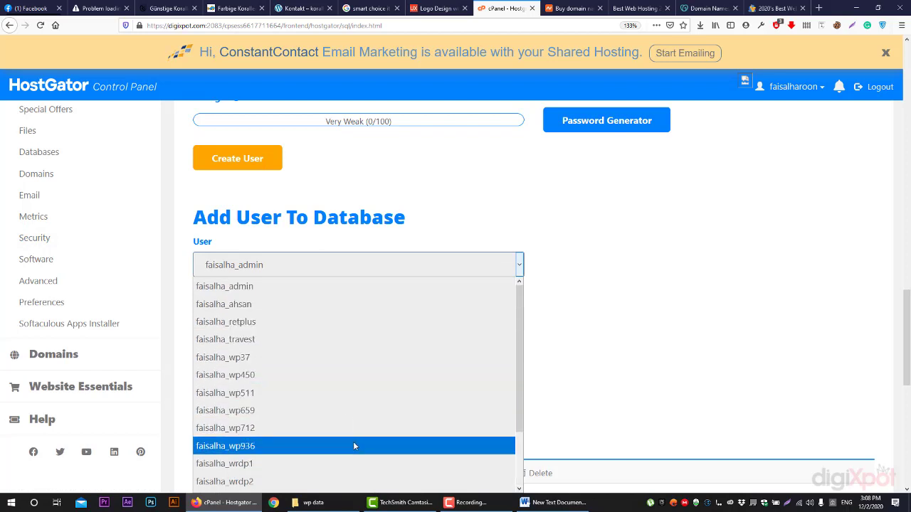
{"action": "left_click", "coordinate": [262, 292]}
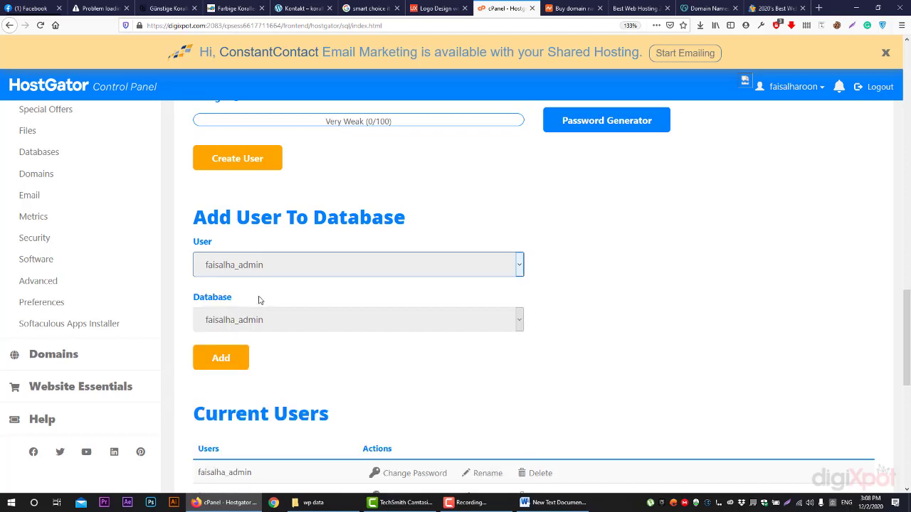
{"action": "left_click", "coordinate": [265, 320]}
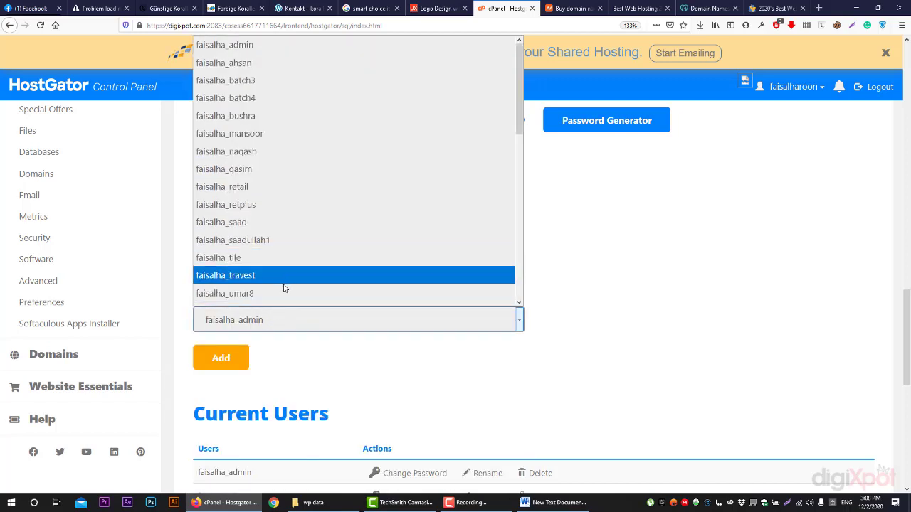
{"action": "left_click", "coordinate": [279, 99]}
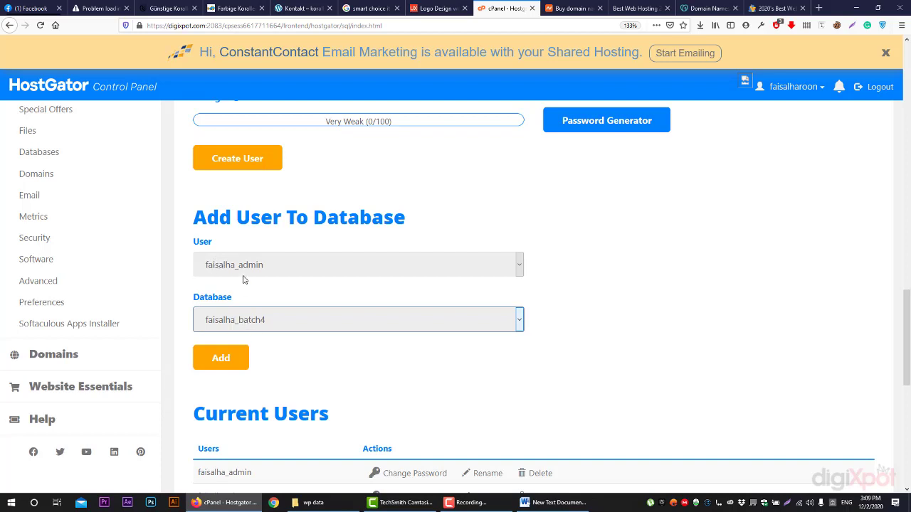
Add the admin user to the batch4 database with ALL PRIVILEGES and save the changes
{"action": "left_click", "coordinate": [236, 357]}
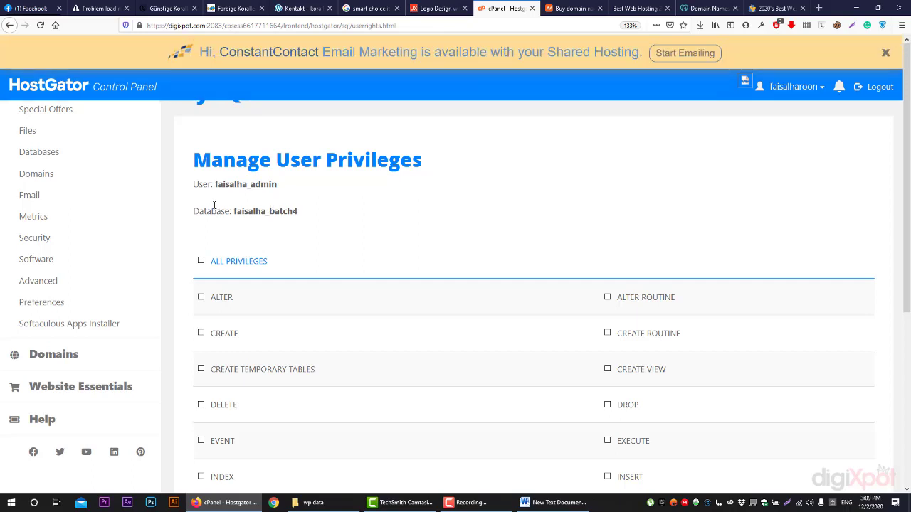
{"action": "scroll", "coordinate": [305, 249], "scroll_direction": "down", "scroll_amount": 3}
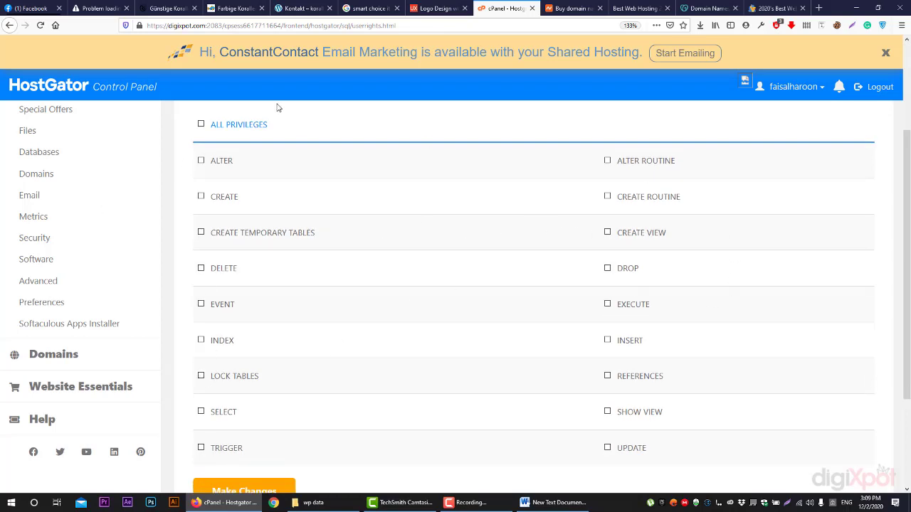
{"action": "left_click", "coordinate": [226, 127]}
{"action": "scroll", "coordinate": [249, 377], "scroll_direction": "down", "scroll_amount": 2}
{"action": "left_click", "coordinate": [266, 430]}
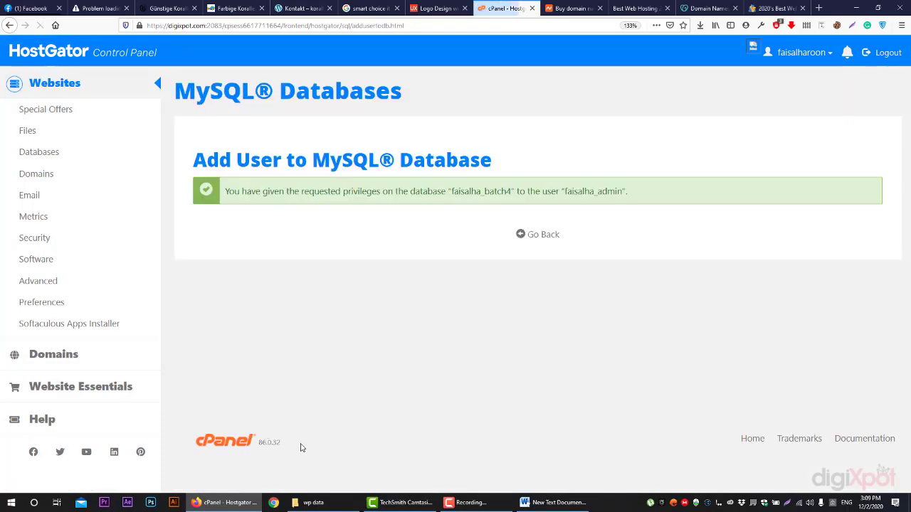
{"action": "left_click", "coordinate": [521, 503]}
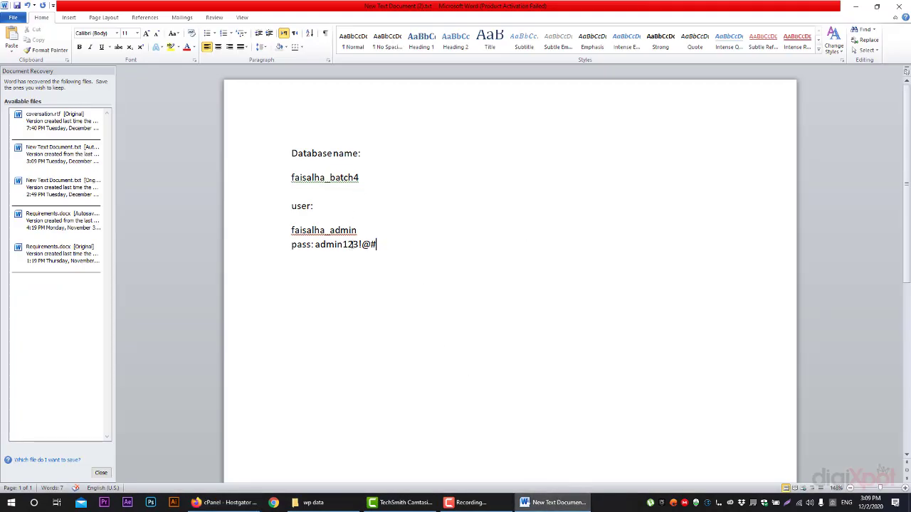
{"action": "left_click_drag", "start_coordinate": [391, 254], "coordinate": [285, 229]}
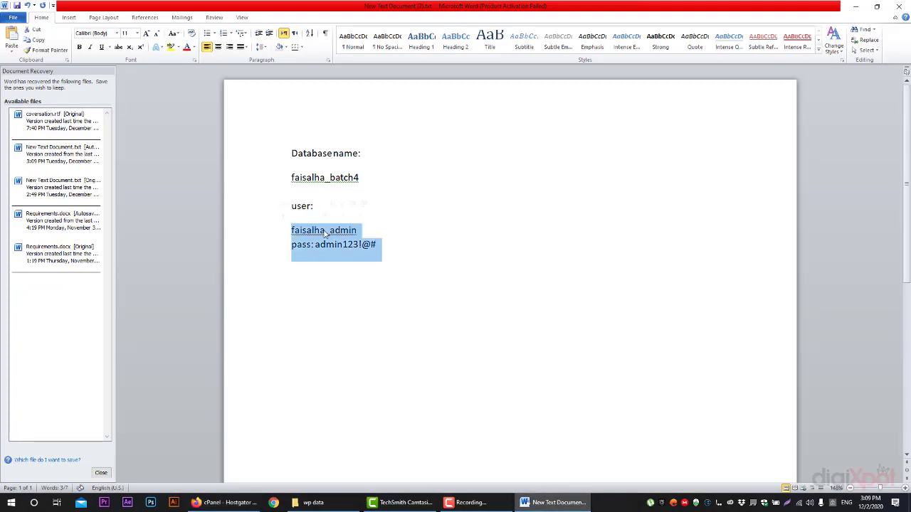
{"action": "left_click", "coordinate": [326, 231]}
{"action": "left_click_drag", "start_coordinate": [360, 235], "coordinate": [287, 225]}
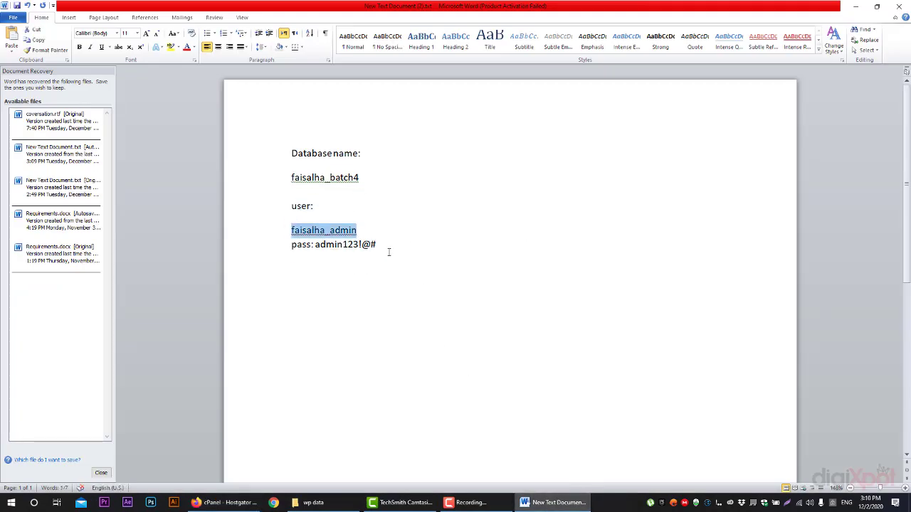
{"action": "left_click_drag", "start_coordinate": [388, 252], "coordinate": [321, 241]}
{"action": "left_click_drag", "start_coordinate": [361, 178], "coordinate": [298, 178]}
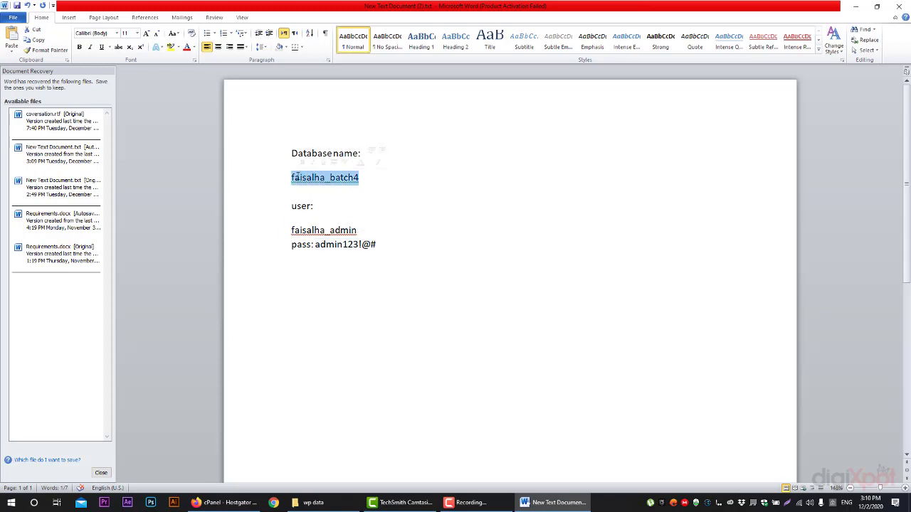
{"action": "left_click", "coordinate": [555, 502]}
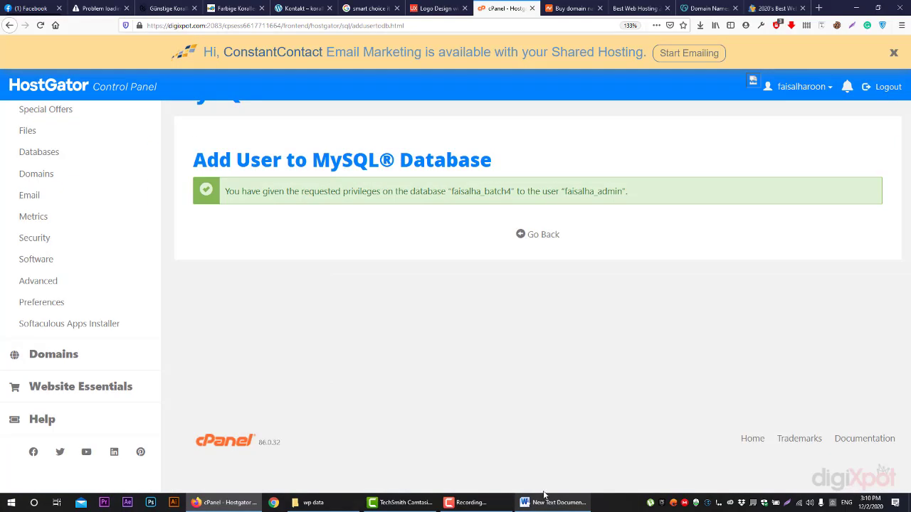
Go back from the privileges confirmation to the MySQL Databases page
{"action": "left_click", "coordinate": [527, 235]}
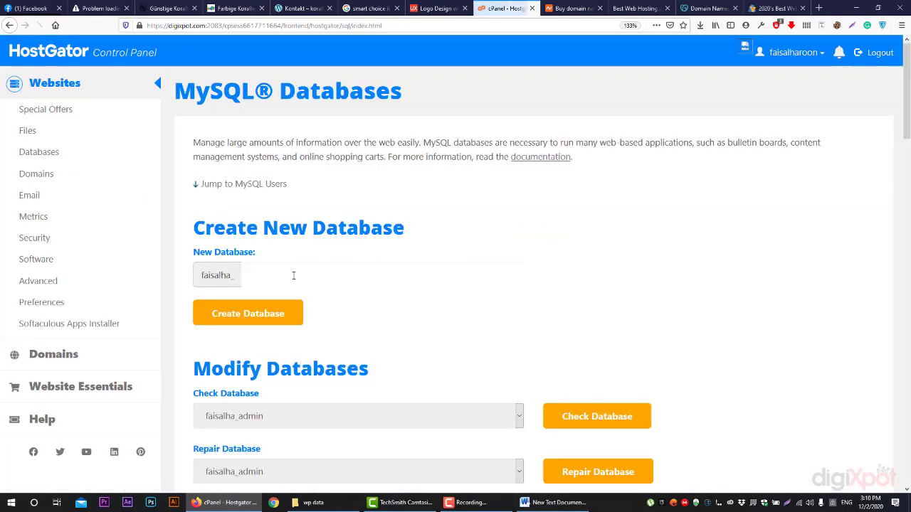
{"action": "left_click", "coordinate": [293, 276]}
{"action": "scroll", "coordinate": [286, 280], "scroll_direction": "down", "scroll_amount": 5}
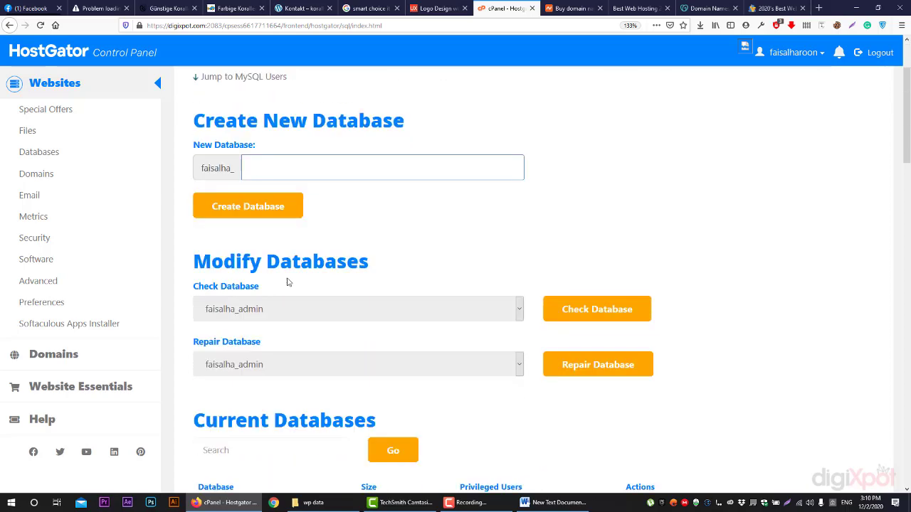
{"action": "scroll", "coordinate": [285, 287], "scroll_direction": "up", "scroll_amount": 5}
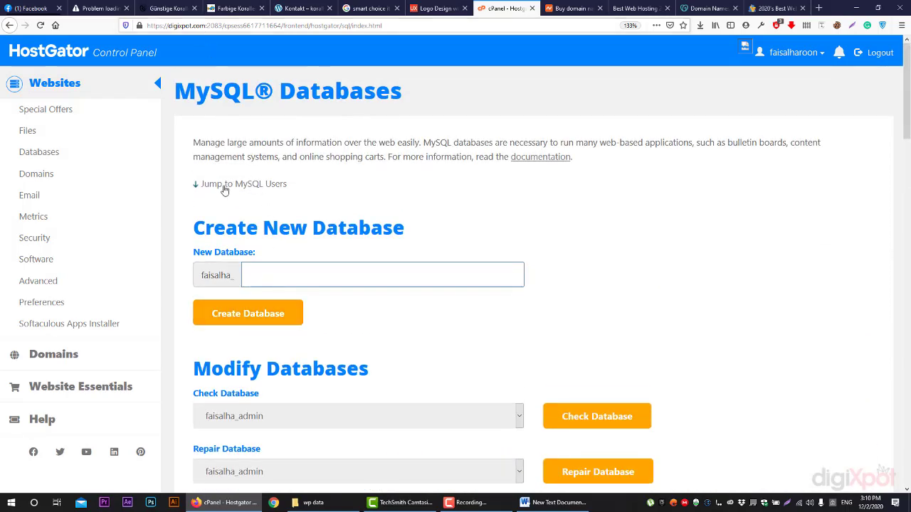
Open File Manager from the Files section, close its tab, and reopen MySQL Databases
{"action": "left_click", "coordinate": [26, 129]}
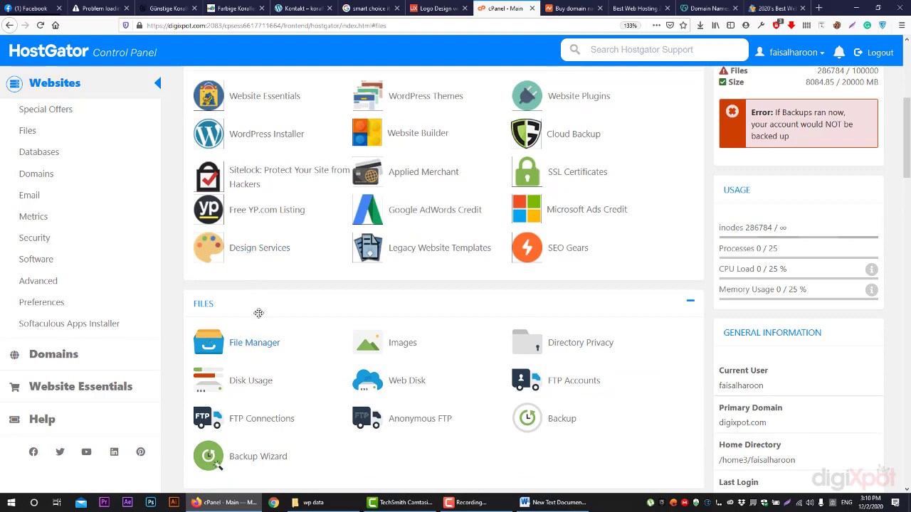
{"action": "scroll", "coordinate": [258, 311], "scroll_direction": "up", "scroll_amount": 4}
{"action": "scroll", "coordinate": [258, 311], "scroll_direction": "down", "scroll_amount": 6}
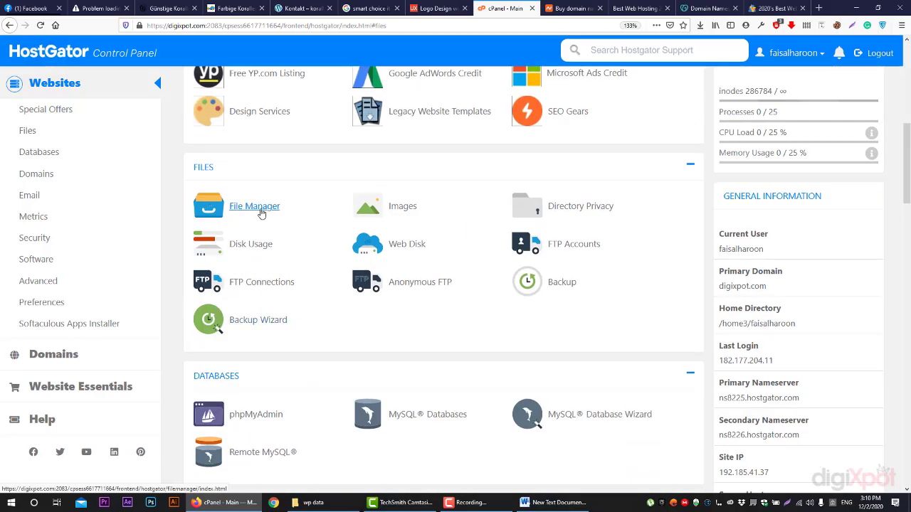
{"action": "left_click", "coordinate": [261, 209]}
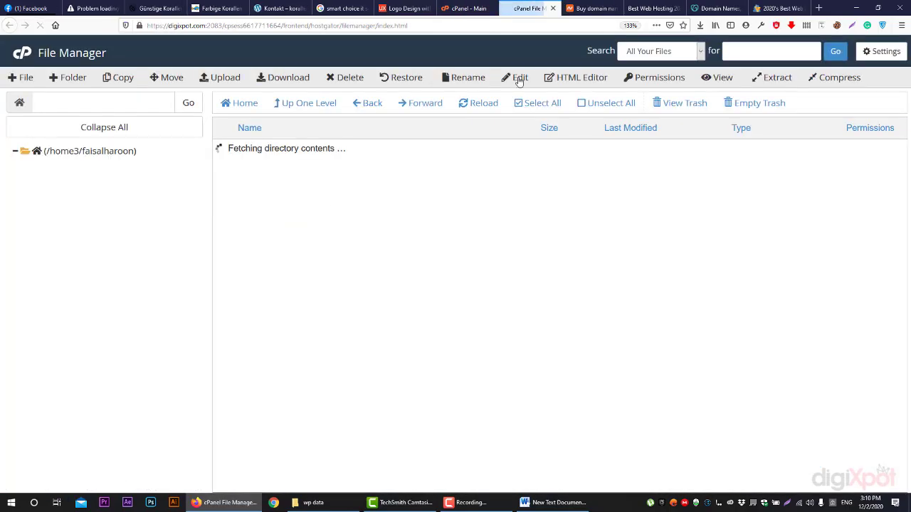
{"action": "key", "text": "ctrl+w"}
{"action": "scroll", "coordinate": [287, 168], "scroll_direction": "down", "scroll_amount": 3}
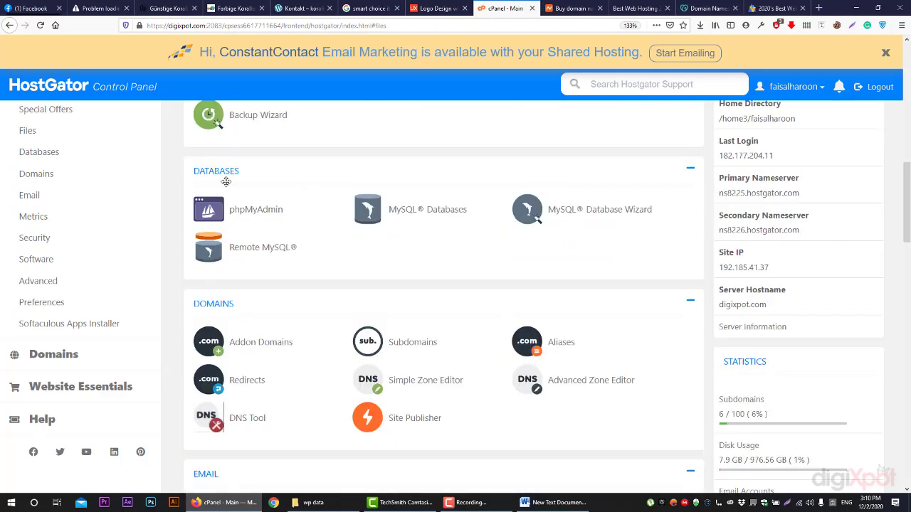
{"action": "left_click", "coordinate": [430, 212]}
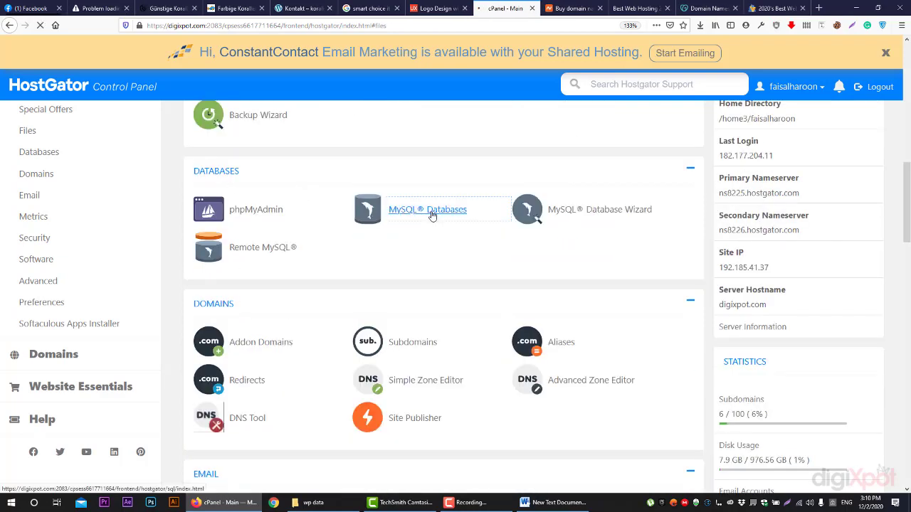
{"action": "scroll", "coordinate": [384, 221], "scroll_direction": "down", "scroll_amount": 3}
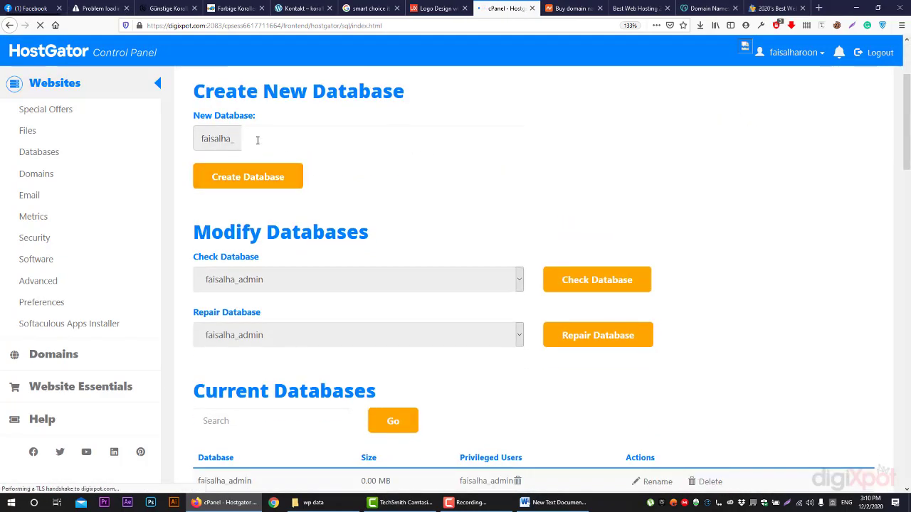
Reselect the admin user and batch4 database, then confirm the privileged user in Current Databases
{"action": "left_click", "coordinate": [257, 140]}
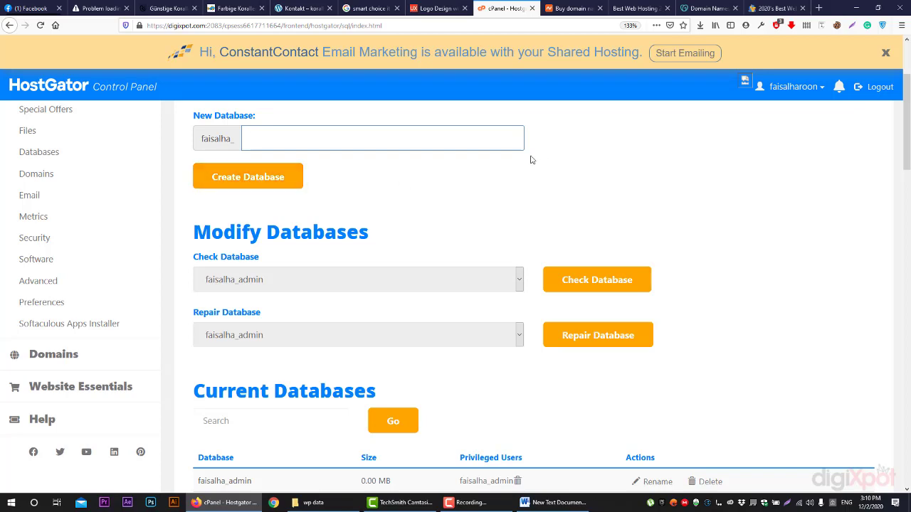
{"action": "scroll", "coordinate": [529, 160], "scroll_direction": "down", "scroll_amount": 3}
{"action": "scroll", "coordinate": [528, 164], "scroll_direction": "down", "scroll_amount": 10}
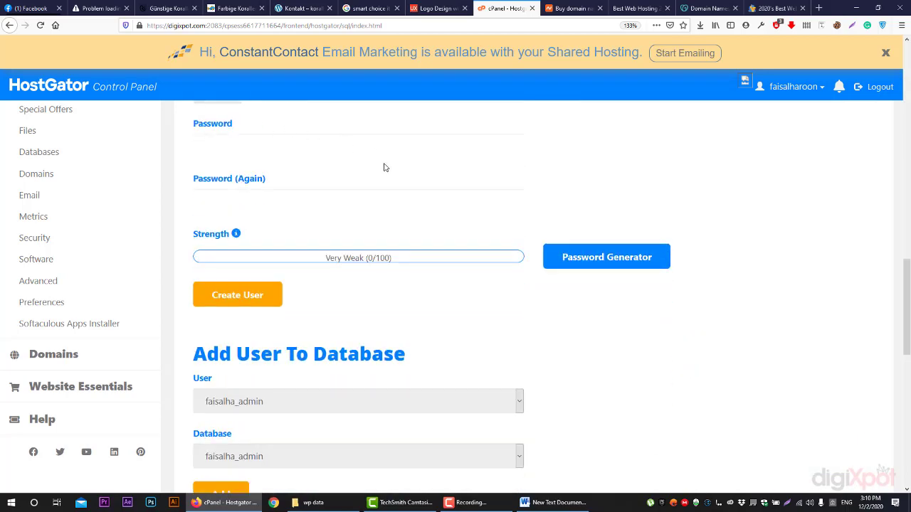
{"action": "scroll", "coordinate": [383, 167], "scroll_direction": "down", "scroll_amount": 3}
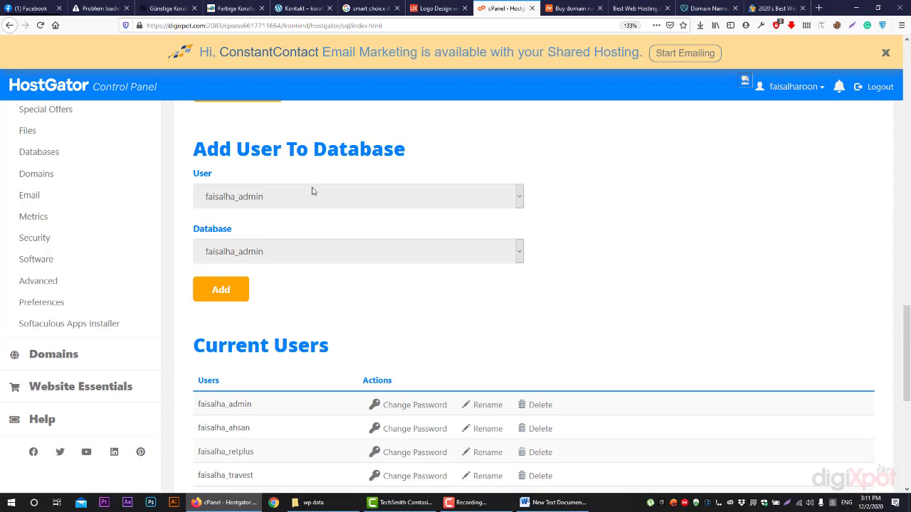
{"action": "left_click", "coordinate": [277, 198]}
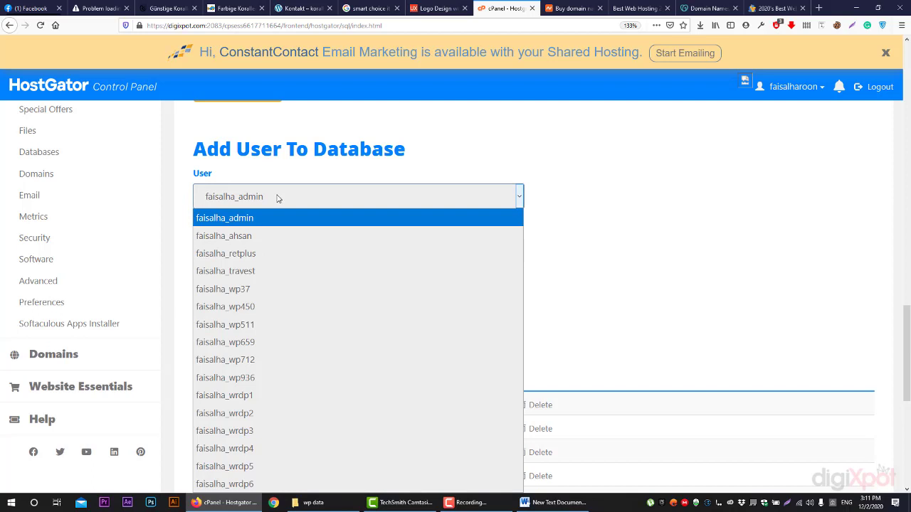
{"action": "left_click", "coordinate": [261, 218]}
{"action": "left_click", "coordinate": [246, 253]}
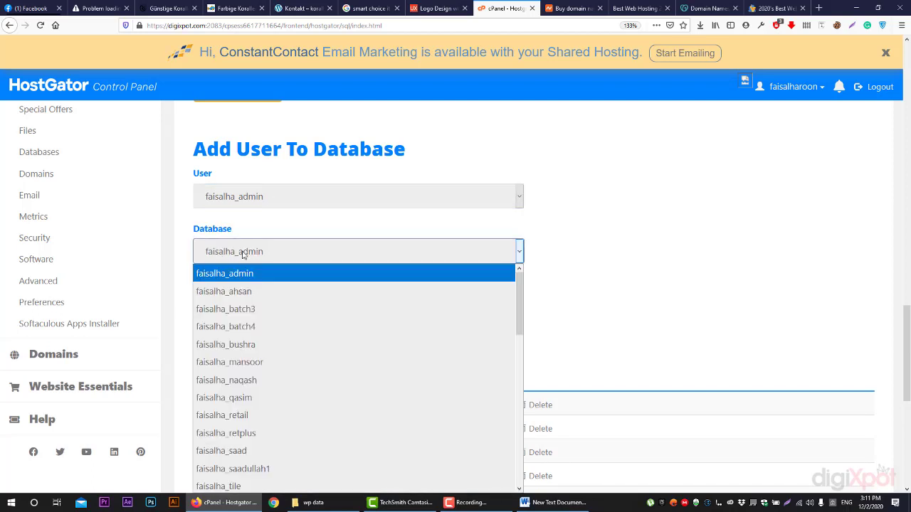
{"action": "left_click", "coordinate": [247, 327]}
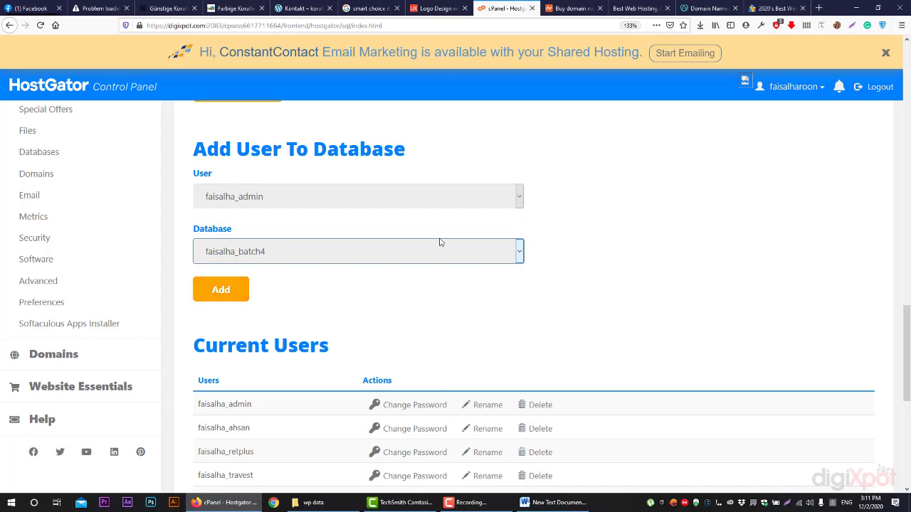
{"action": "scroll", "coordinate": [401, 228], "scroll_direction": "up", "scroll_amount": 12}
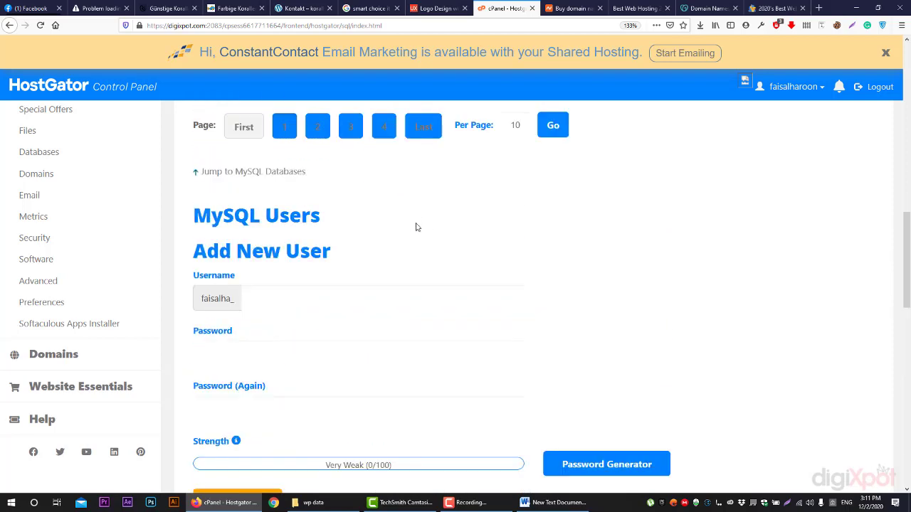
Open File Manager in a new tab, pointing out the primary domain digixpot.com on the main page
{"action": "left_click", "coordinate": [46, 133]}
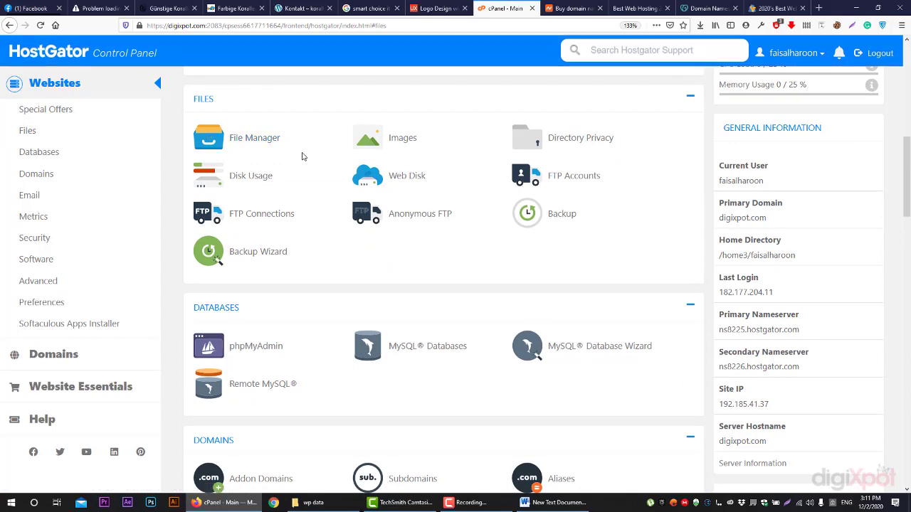
{"action": "left_click", "coordinate": [242, 146]}
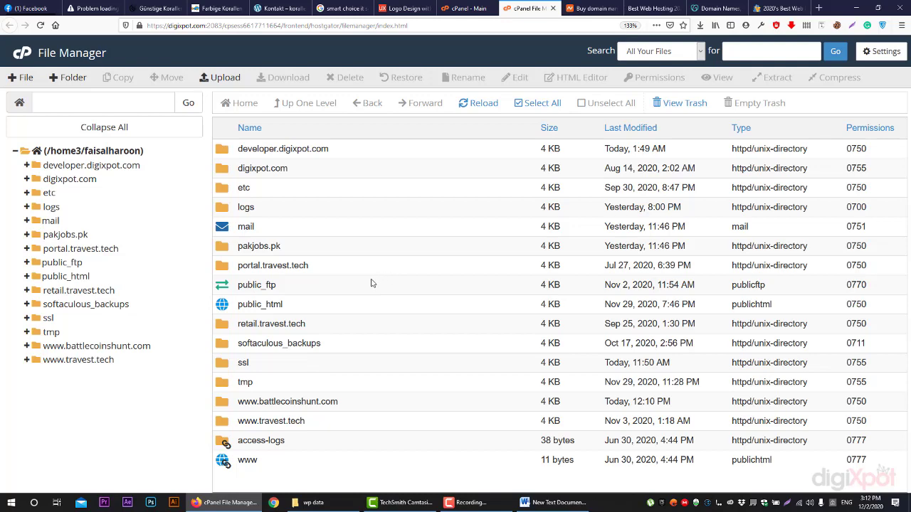
{"action": "left_click", "coordinate": [471, 7]}
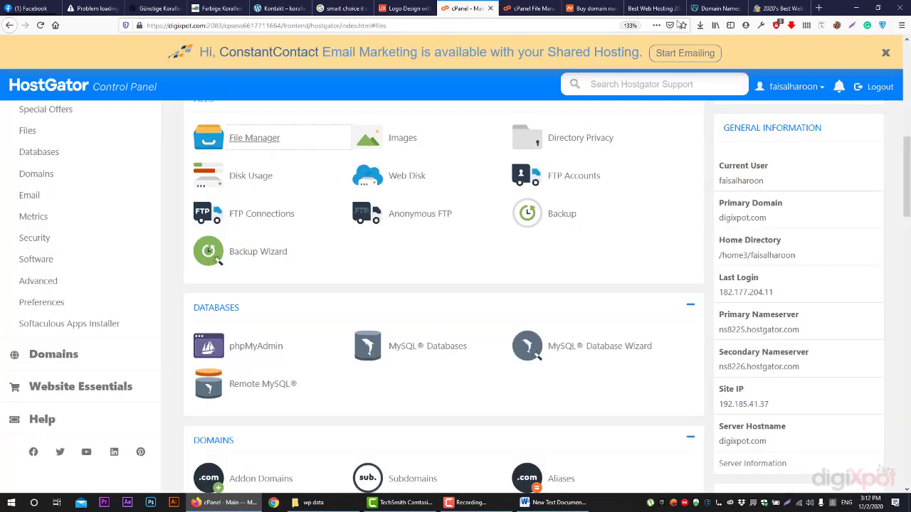
{"action": "left_click_drag", "start_coordinate": [787, 220], "coordinate": [713, 214]}
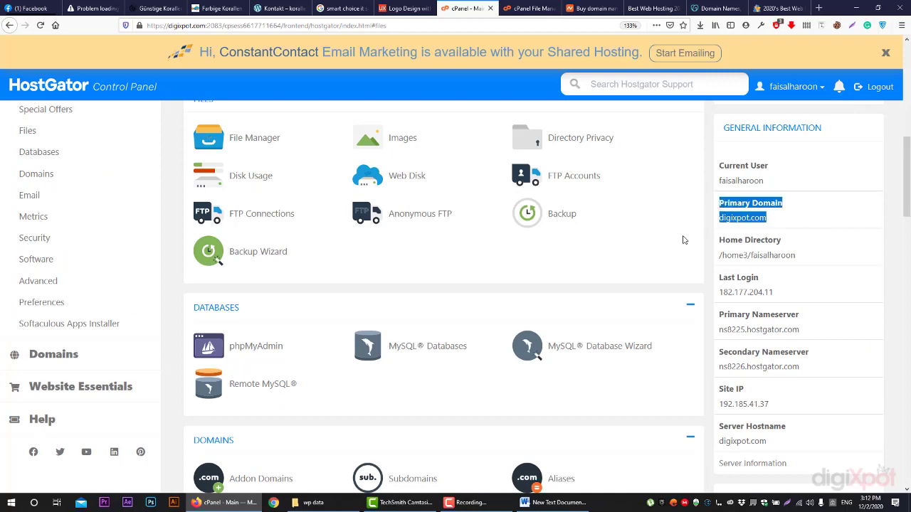
{"action": "left_click", "coordinate": [533, 8]}
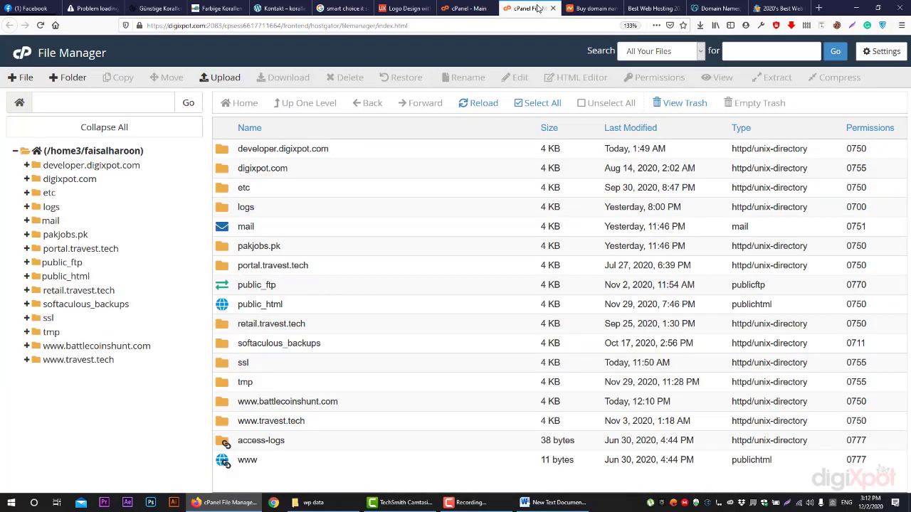
Open public_html and scroll through its wp-admin, wp-content and wp-config.php entries
{"action": "left_click", "coordinate": [224, 312]}
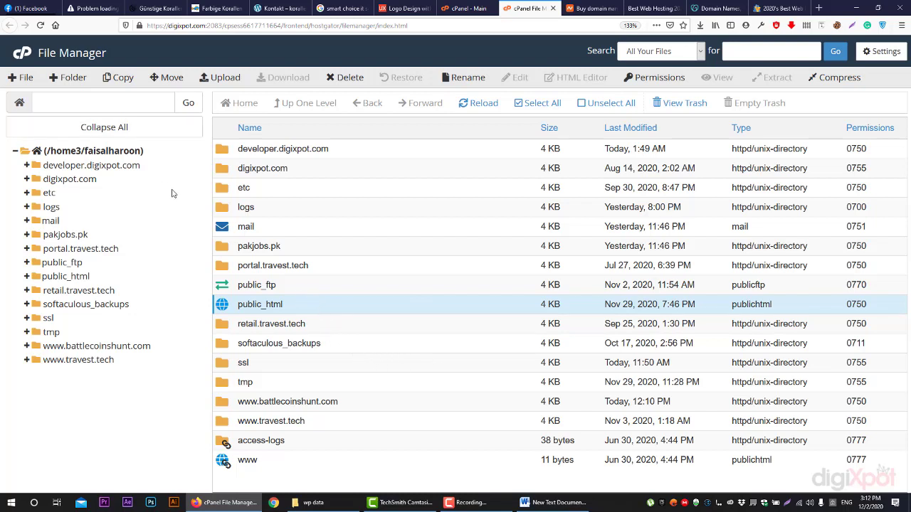
{"action": "double_click", "coordinate": [234, 306]}
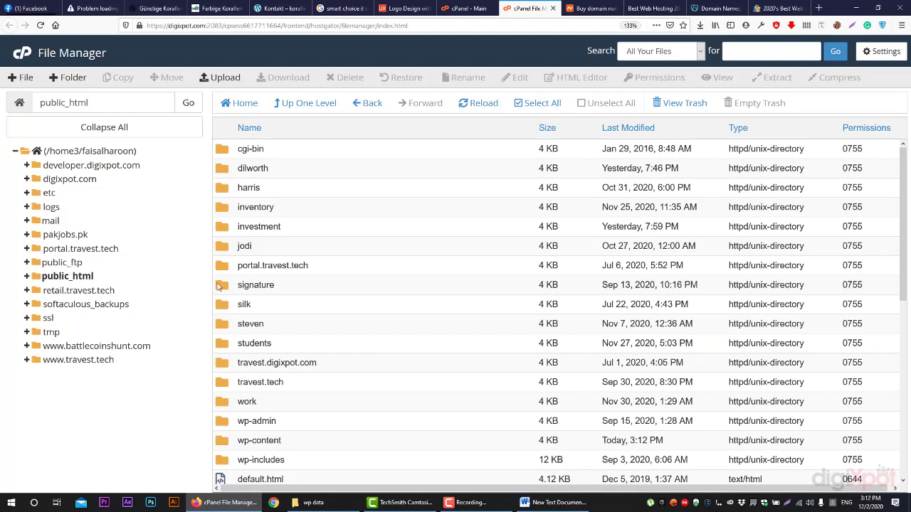
{"action": "scroll", "coordinate": [444, 172], "scroll_direction": "down", "scroll_amount": 5}
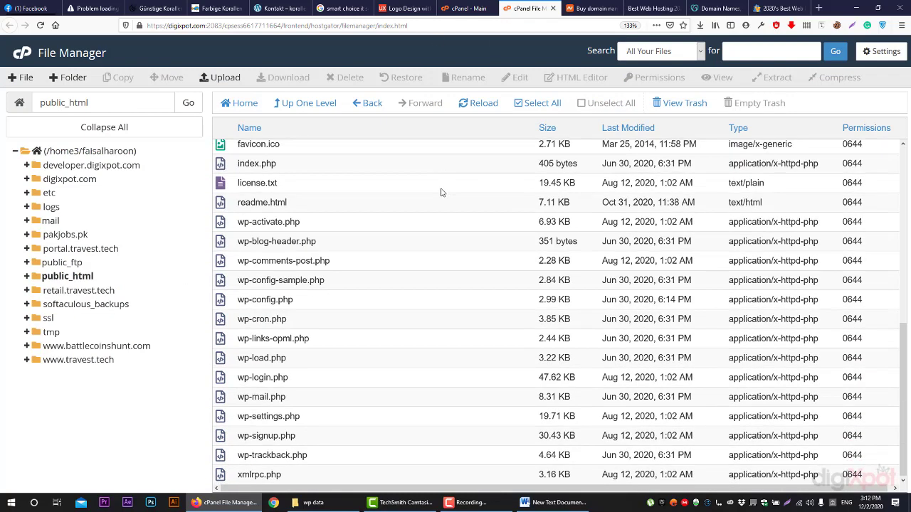
{"action": "scroll", "coordinate": [445, 172], "scroll_direction": "up", "scroll_amount": 5}
{"action": "scroll", "coordinate": [274, 227], "scroll_direction": "down", "scroll_amount": 3}
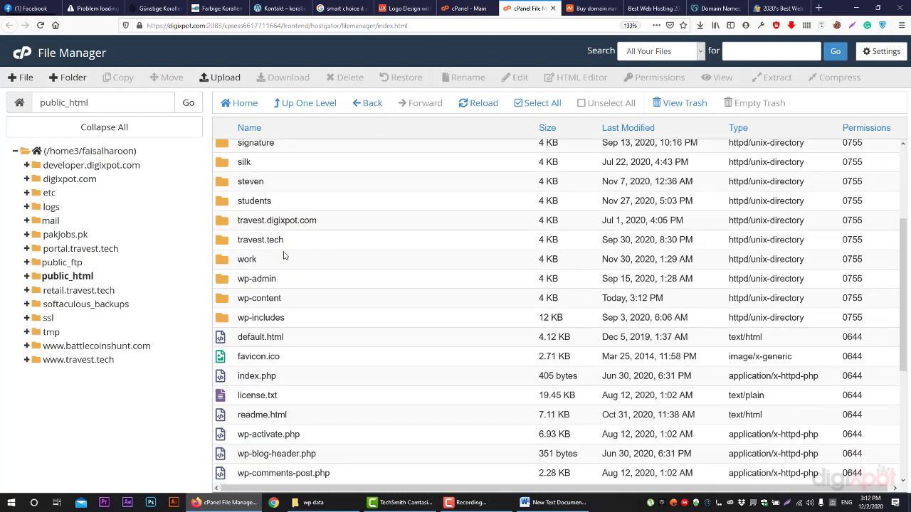
{"action": "scroll", "coordinate": [323, 286], "scroll_direction": "down", "scroll_amount": 4}
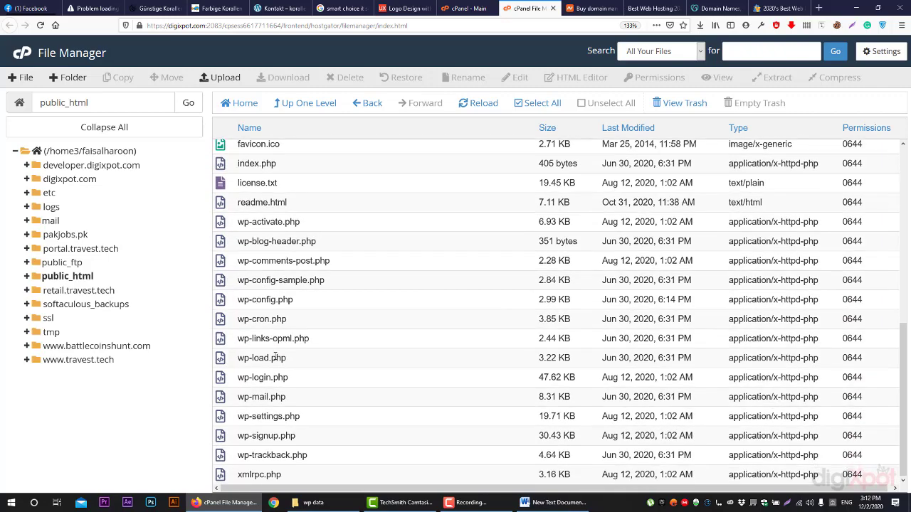
{"action": "scroll", "coordinate": [273, 361], "scroll_direction": "up", "scroll_amount": 5}
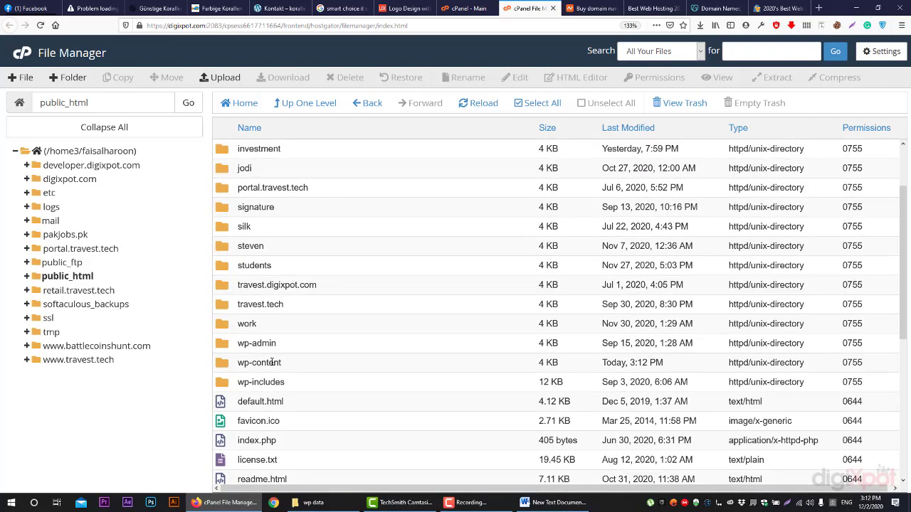
{"action": "scroll", "coordinate": [297, 377], "scroll_direction": "up", "scroll_amount": 1}
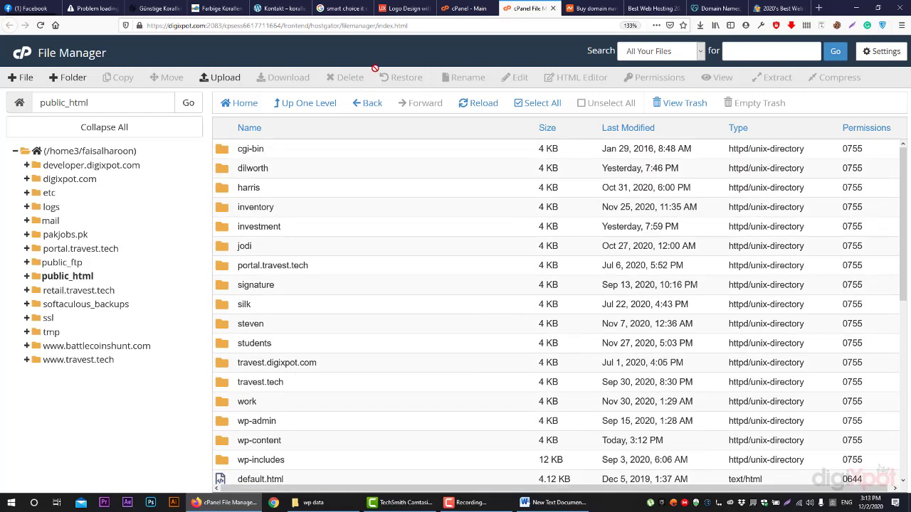
{"action": "left_click", "coordinate": [597, 5]}
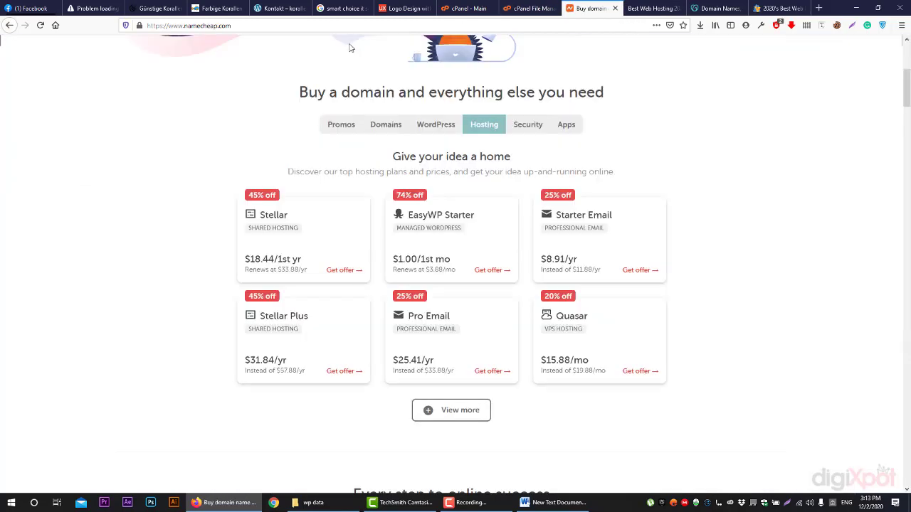
Load digixpot.com in the Firefox address bar
{"action": "key", "text": "ctrl+l"}
{"action": "type", "text": "digixpot.com/"}
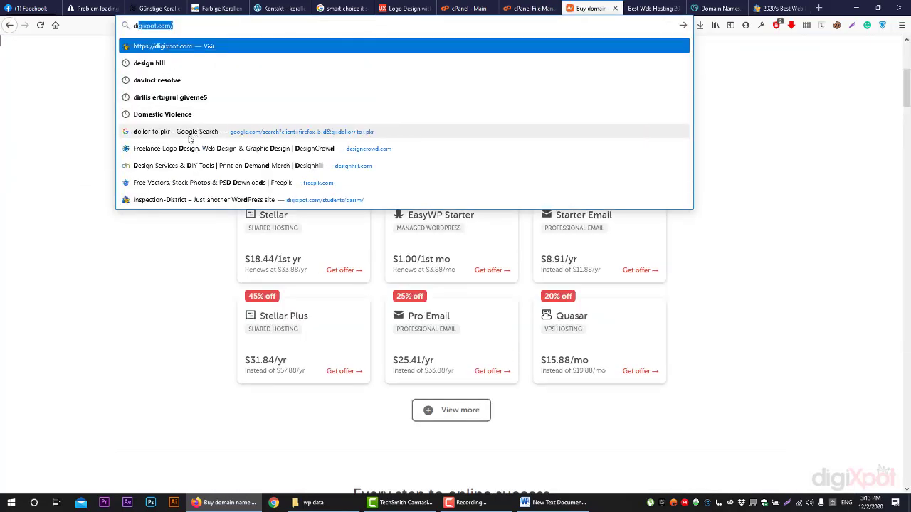
{"action": "key", "text": "Return"}
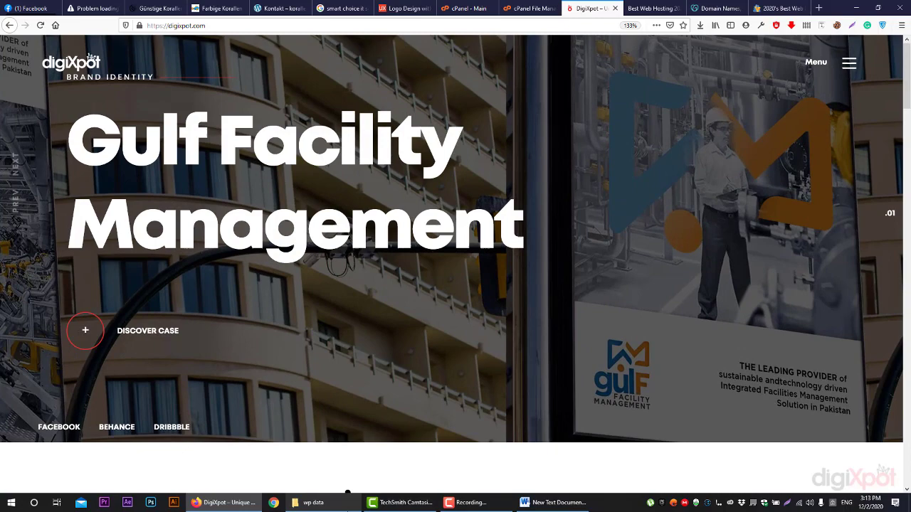
Bring up and maximize the wp data folder window, then go back to digixpot.com
{"action": "left_click", "coordinate": [347, 507]}
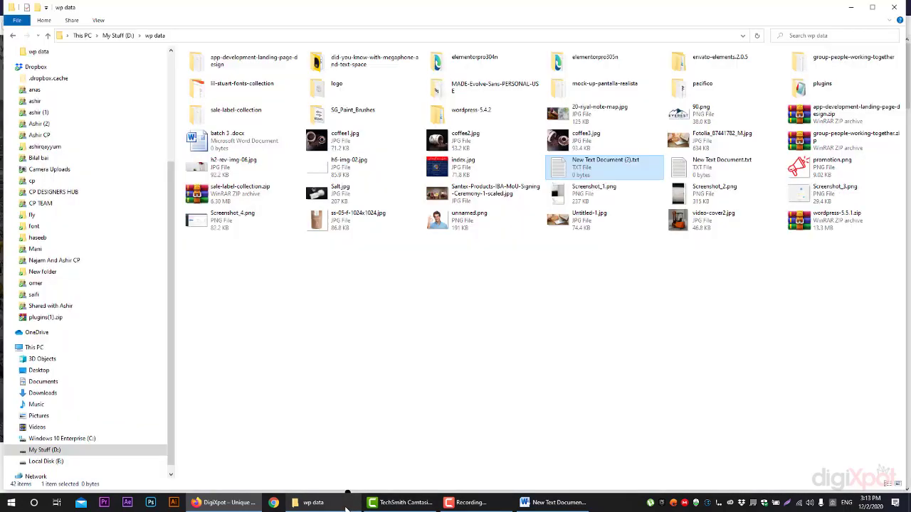
{"action": "left_click", "coordinate": [371, 380]}
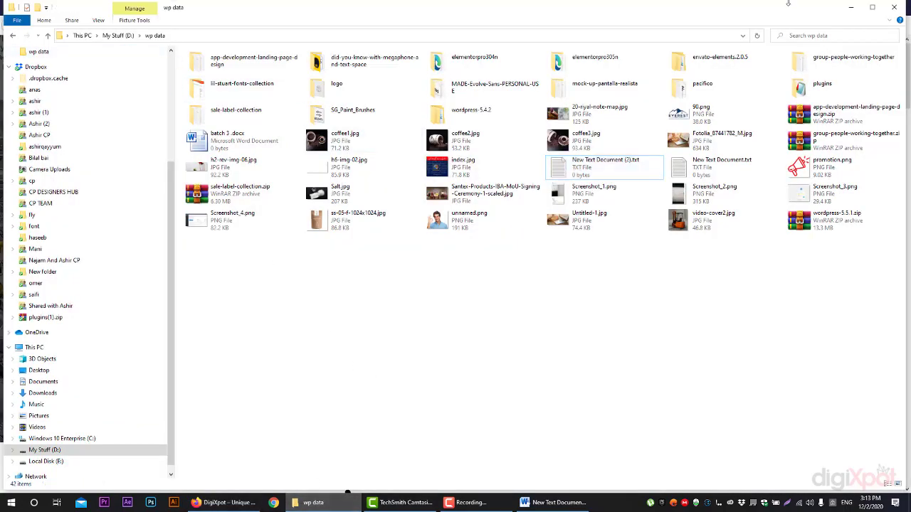
{"action": "double_click", "coordinate": [630, 12]}
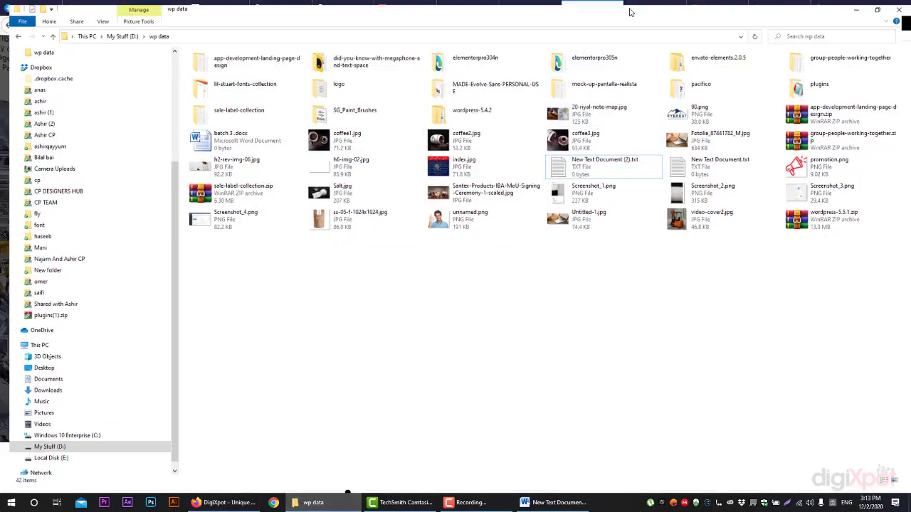
{"action": "left_click", "coordinate": [224, 502]}
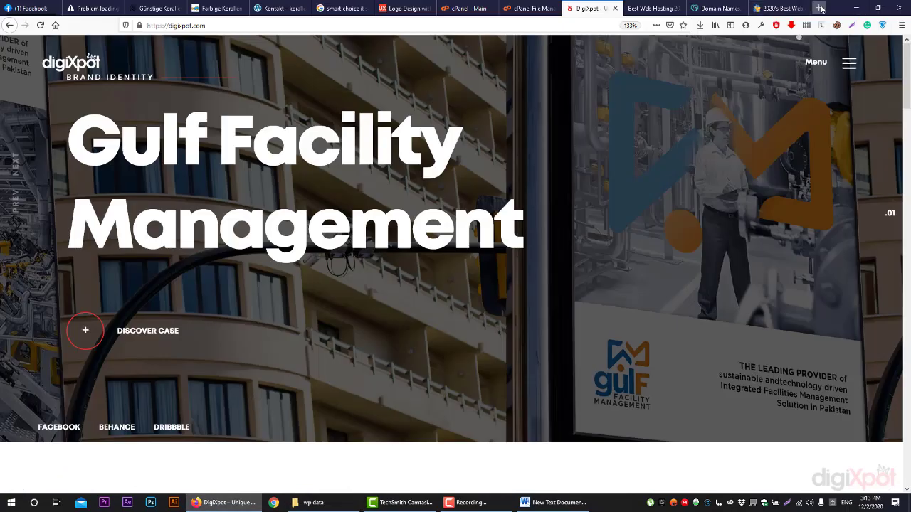
Open wordpress.org in a new tab and go to its WordPress 5.5.3 download page
{"action": "left_click", "coordinate": [820, 7]}
{"action": "type", "text": "wordp"}
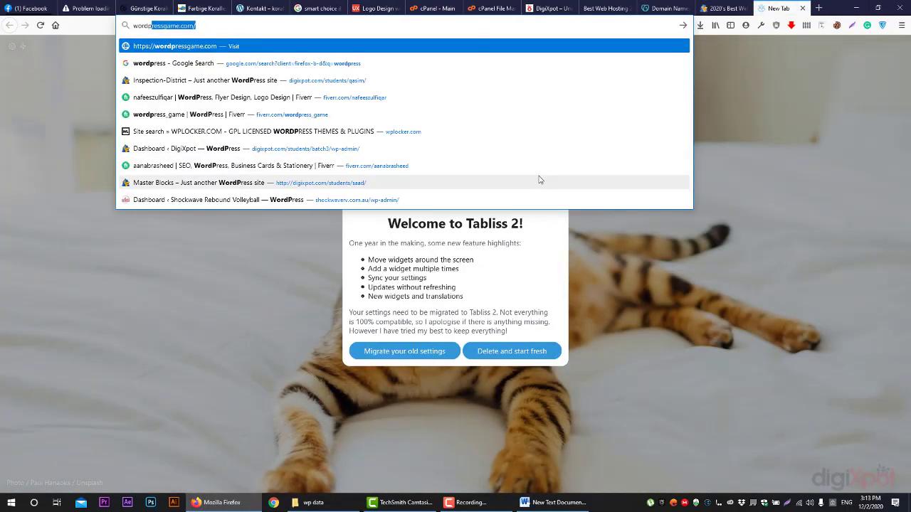
{"action": "type", "text": "ress.o"}
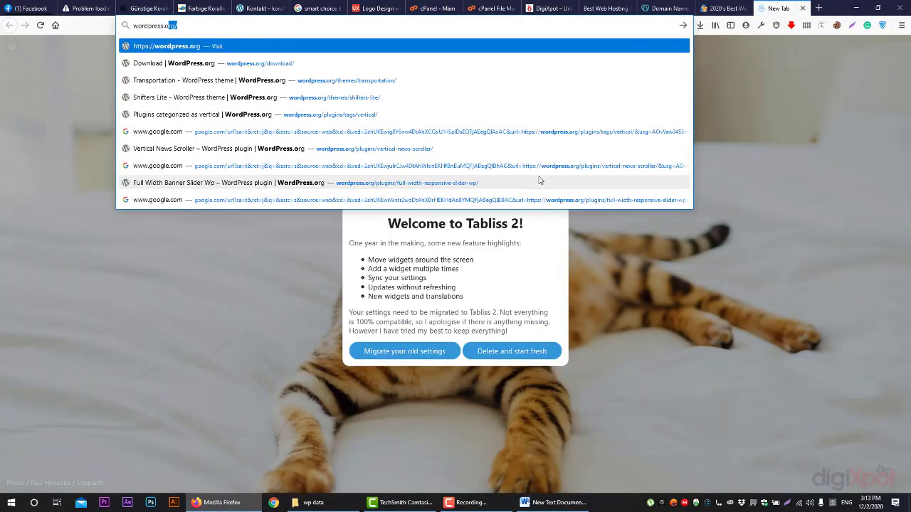
{"action": "type", "text": "rg"}
{"action": "key", "text": "Return"}
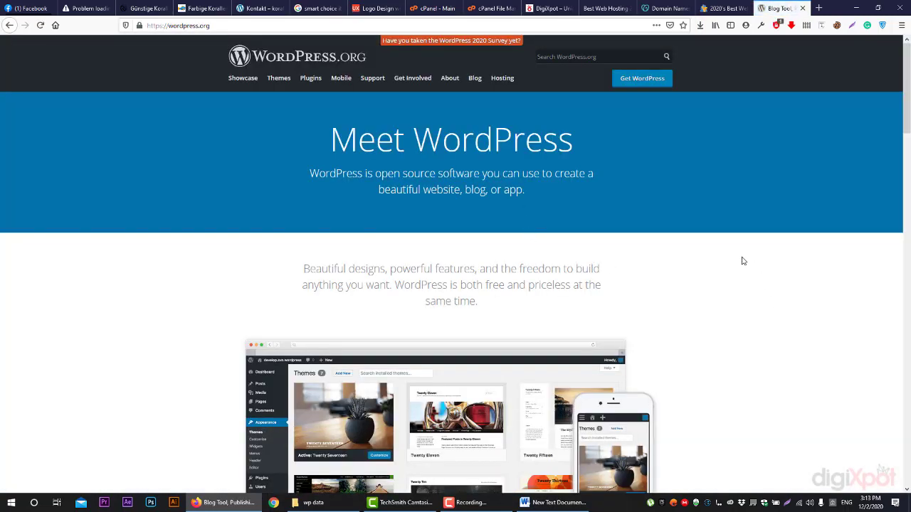
{"action": "left_click", "coordinate": [623, 83]}
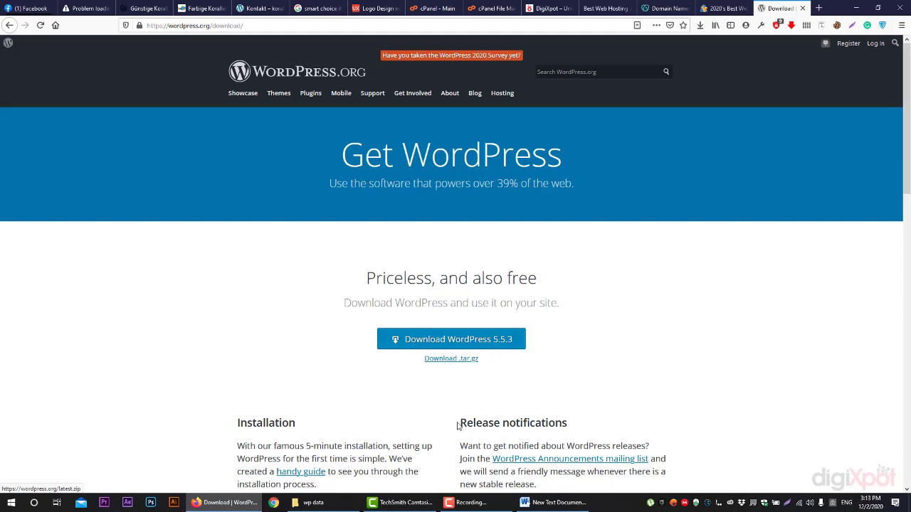
{"action": "left_click", "coordinate": [332, 498]}
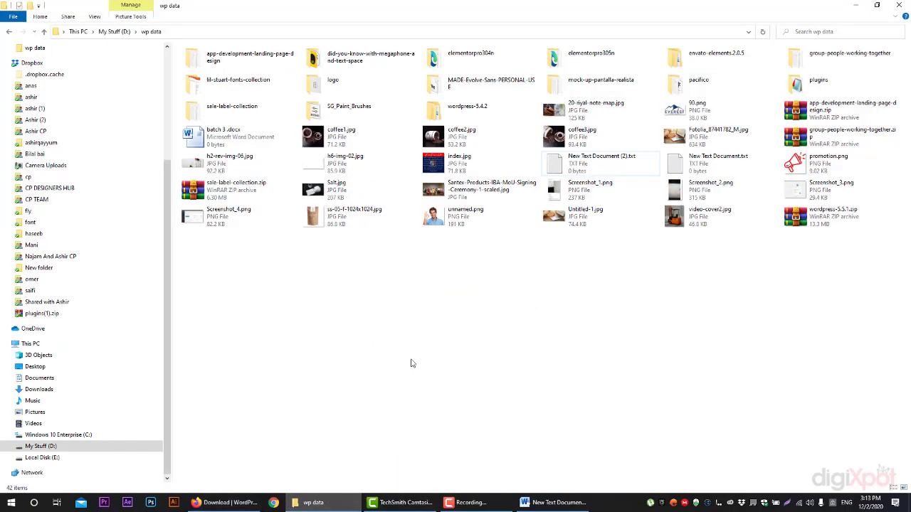
Open the wordpress-5.4.2 folder and its inner wordpress folder in wp data
{"action": "left_click", "coordinate": [814, 220]}
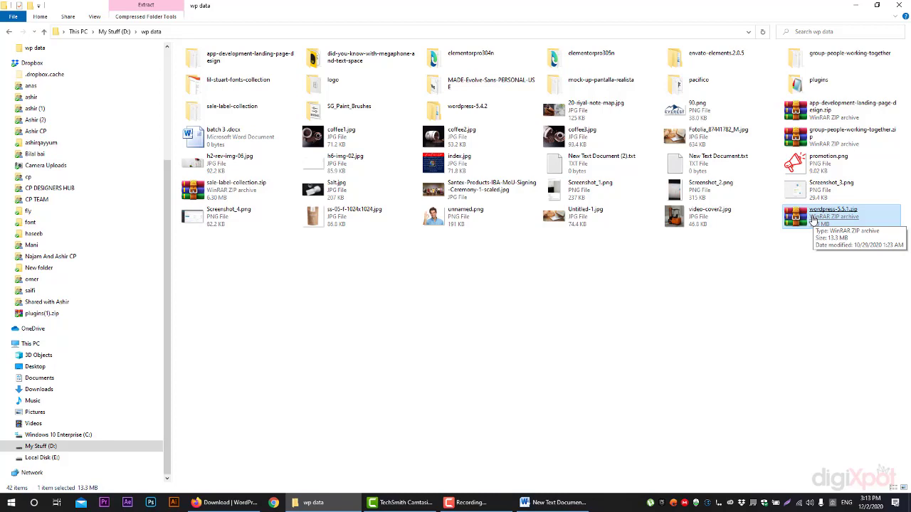
{"action": "left_click", "coordinate": [702, 218]}
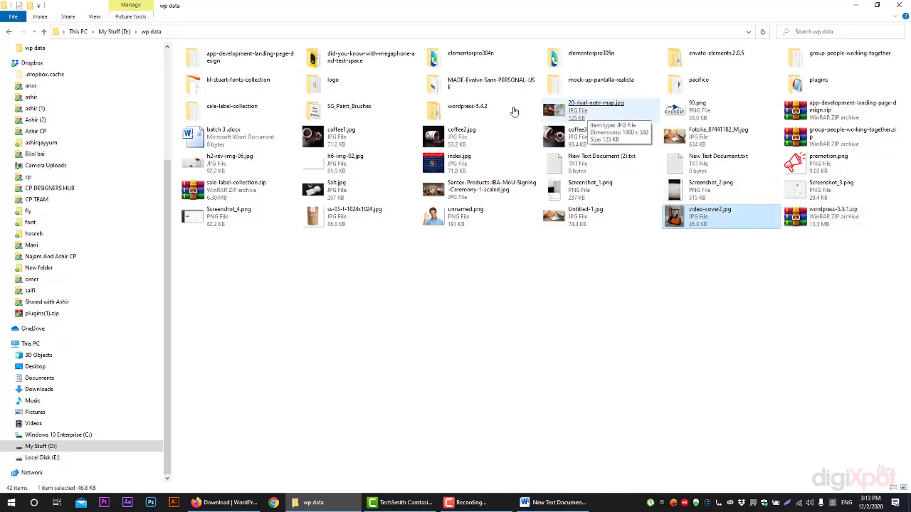
{"action": "left_click", "coordinate": [473, 109]}
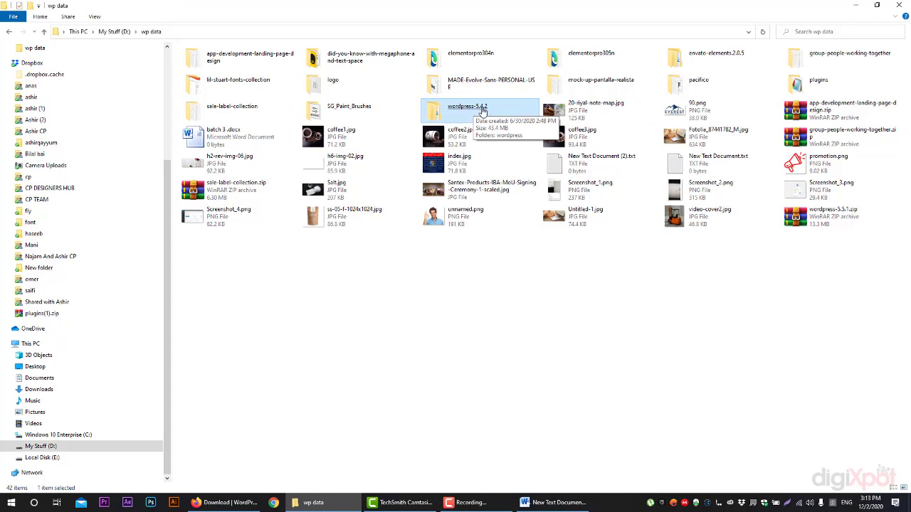
{"action": "double_click", "coordinate": [483, 111]}
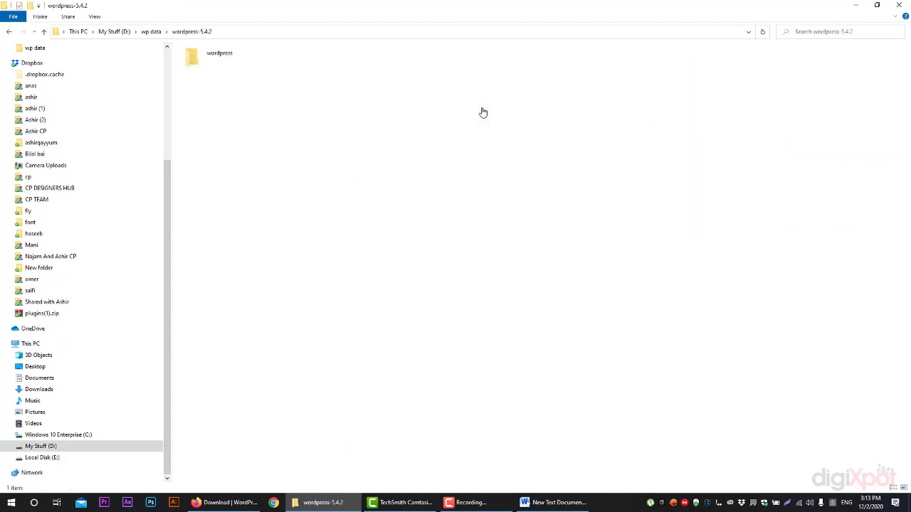
{"action": "double_click", "coordinate": [240, 68]}
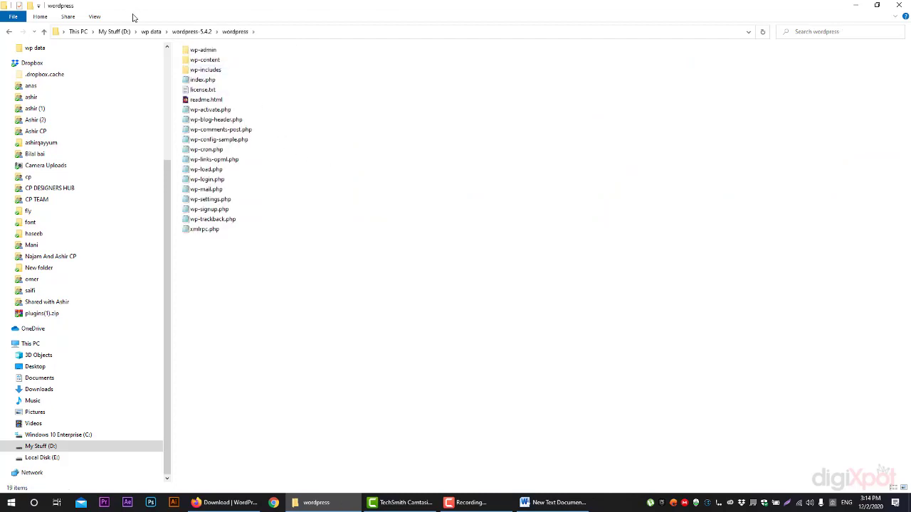
Point out wp-admin, wp-content, wp-includes and wp-trackback.php, then open wp-content
{"action": "left_click", "coordinate": [211, 51]}
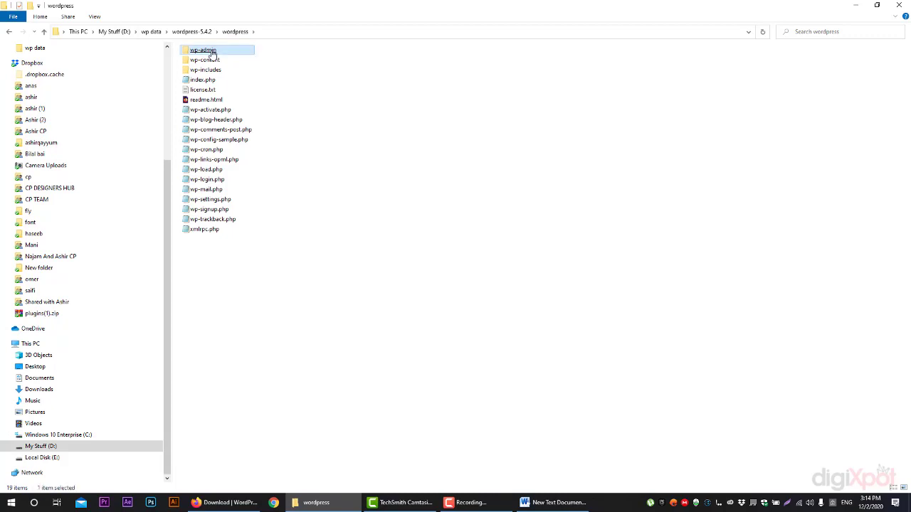
{"action": "left_click", "coordinate": [210, 61]}
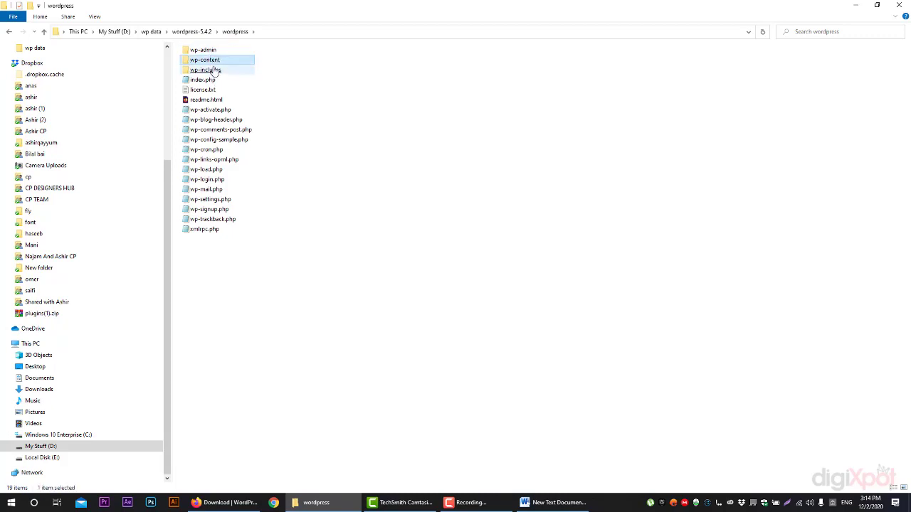
{"action": "left_click", "coordinate": [214, 71]}
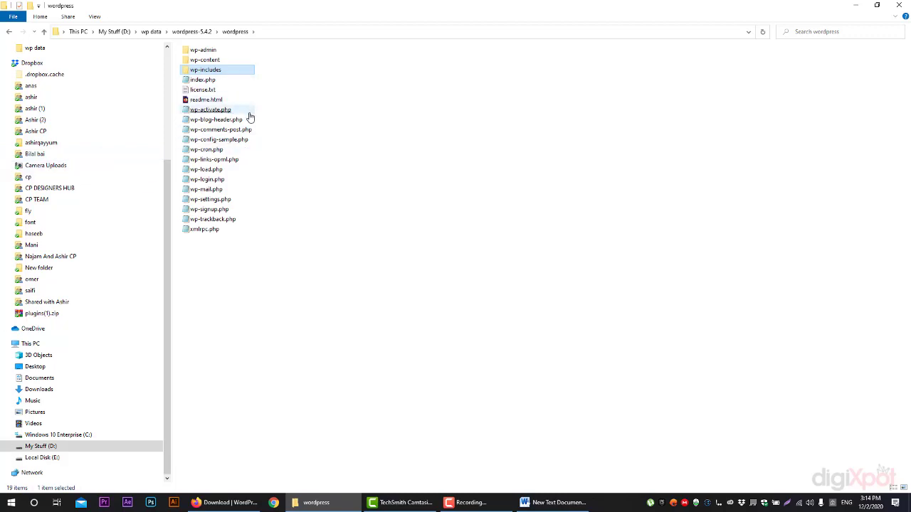
{"action": "left_click", "coordinate": [225, 219]}
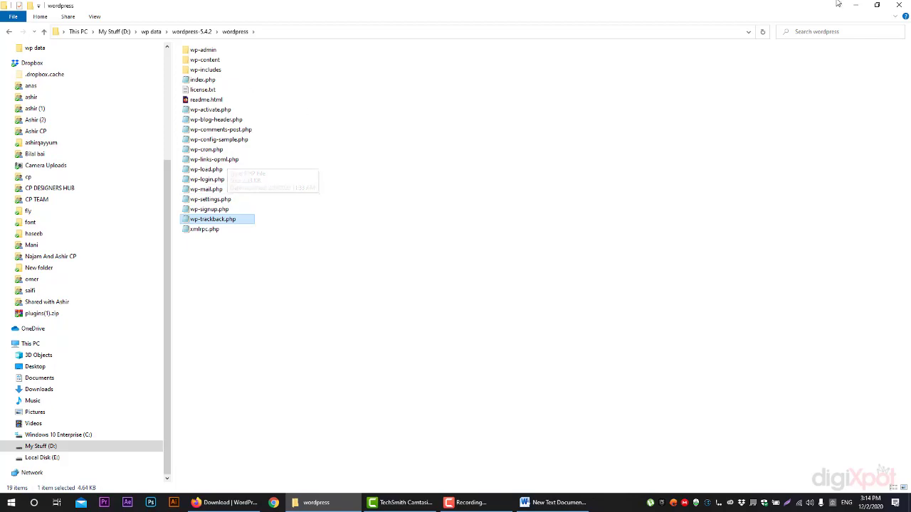
{"action": "left_click", "coordinate": [308, 311]}
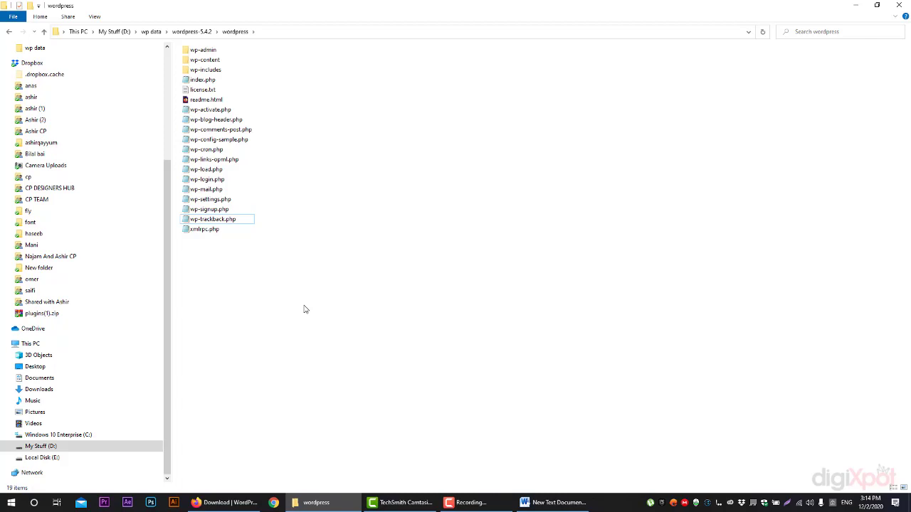
{"action": "left_click", "coordinate": [204, 63]}
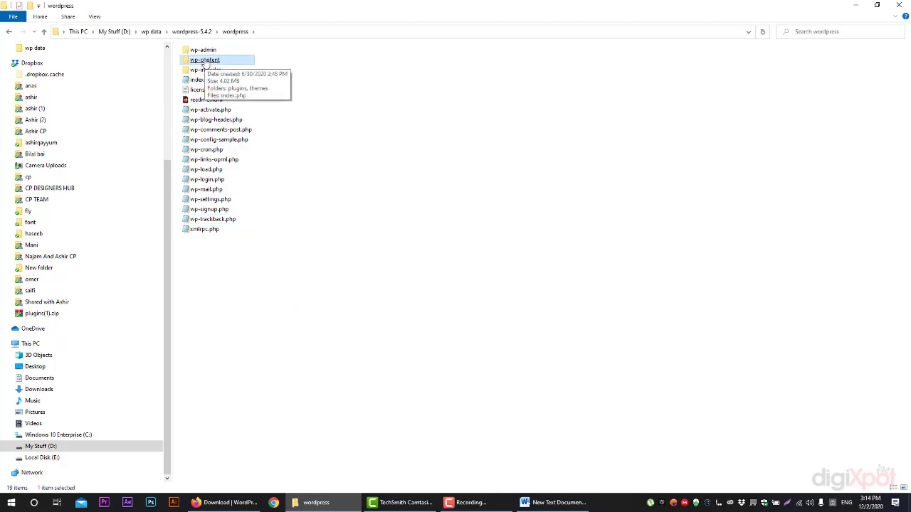
{"action": "double_click", "coordinate": [204, 61]}
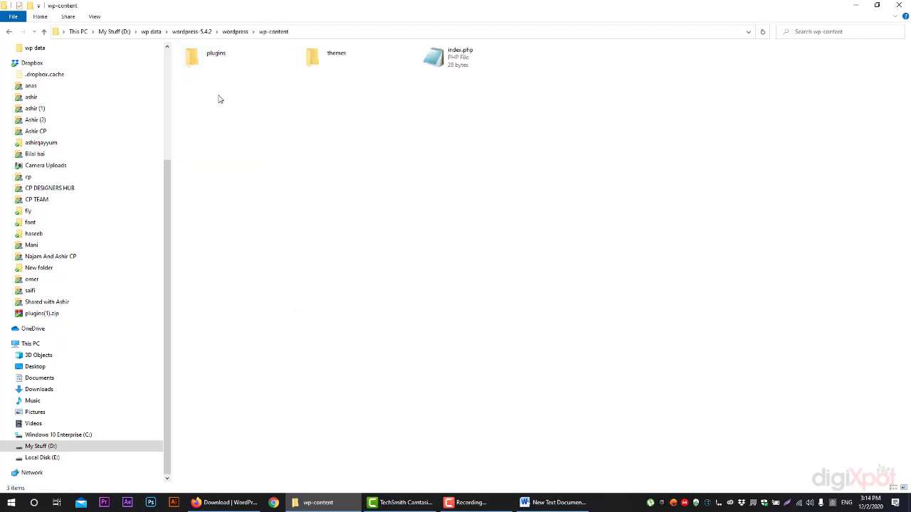
Open the plugins folder and go back up to wp-content
{"action": "left_click", "coordinate": [361, 64]}
{"action": "left_click", "coordinate": [260, 68]}
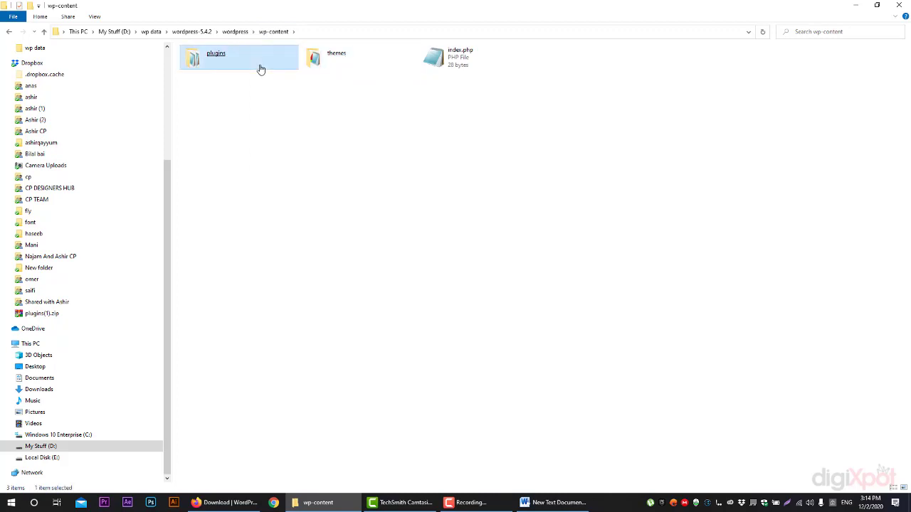
{"action": "double_click", "coordinate": [260, 68]}
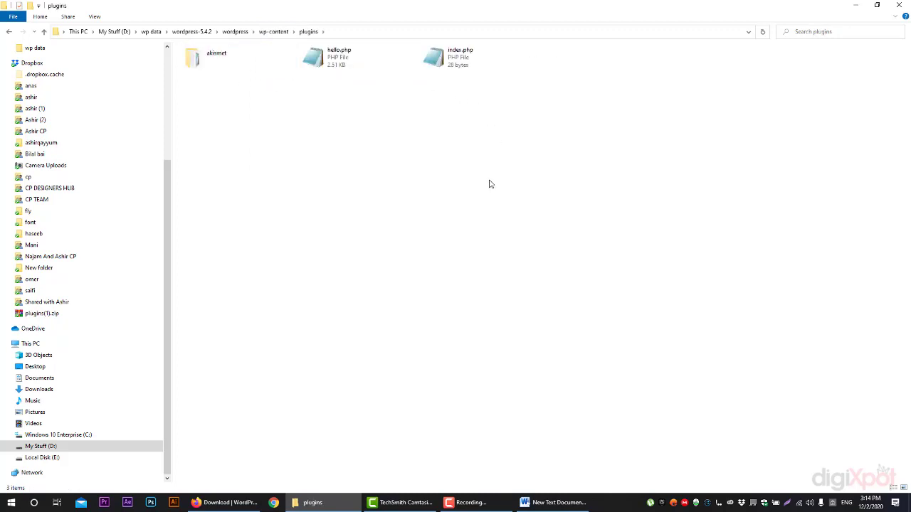
{"action": "left_click", "coordinate": [266, 34]}
Open themes and the twentytwenty theme folder, then return to themes and the download page
{"action": "double_click", "coordinate": [337, 61]}
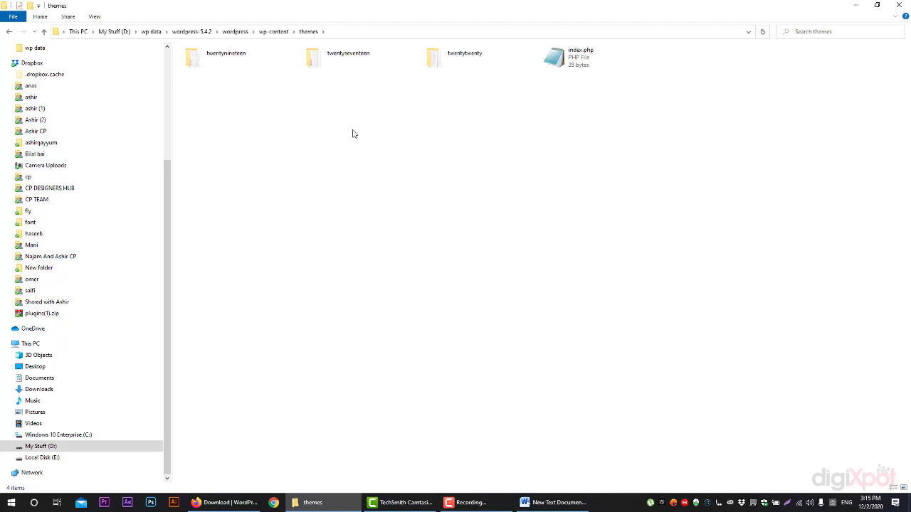
{"action": "left_click", "coordinate": [257, 64]}
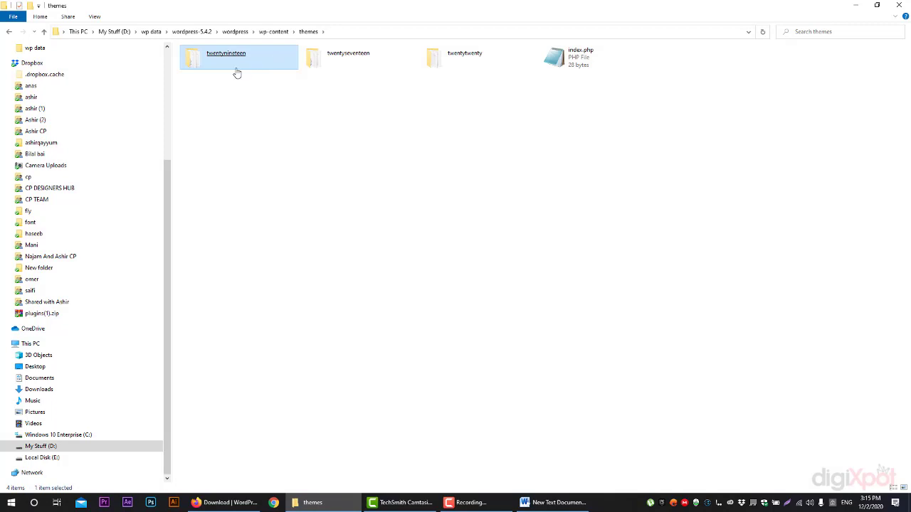
{"action": "left_click", "coordinate": [450, 72]}
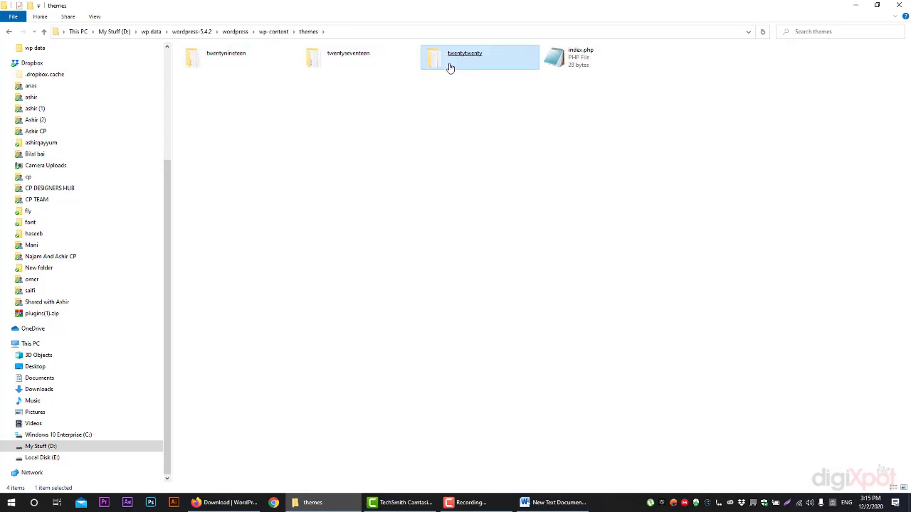
{"action": "left_click", "coordinate": [461, 139]}
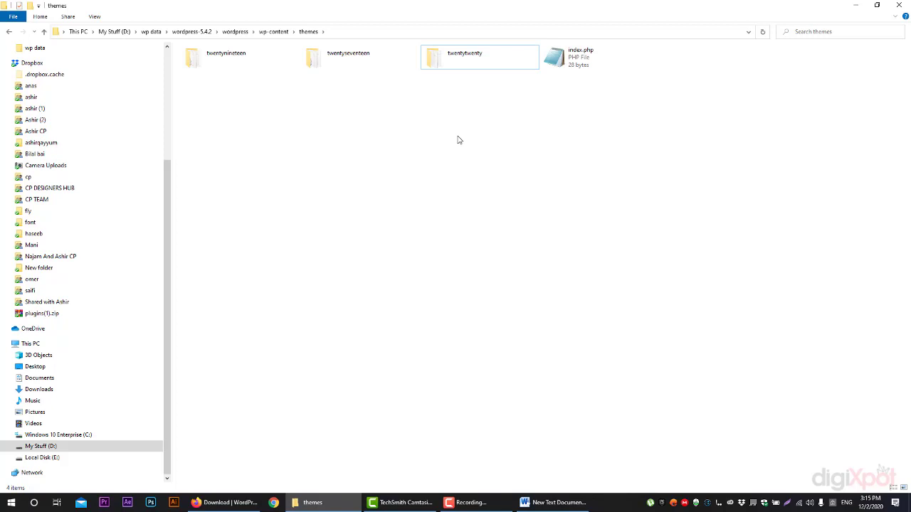
{"action": "double_click", "coordinate": [458, 66]}
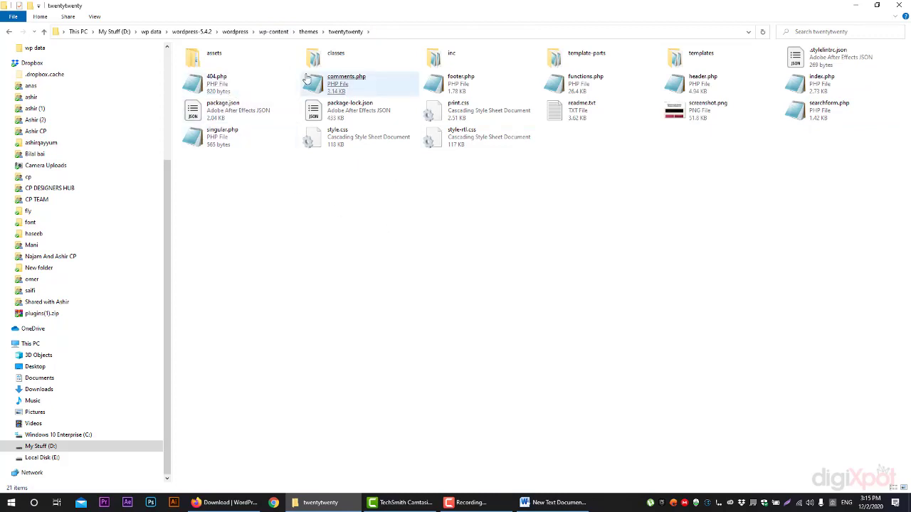
{"action": "left_click", "coordinate": [331, 87]}
{"action": "key", "text": "BackSpace"}
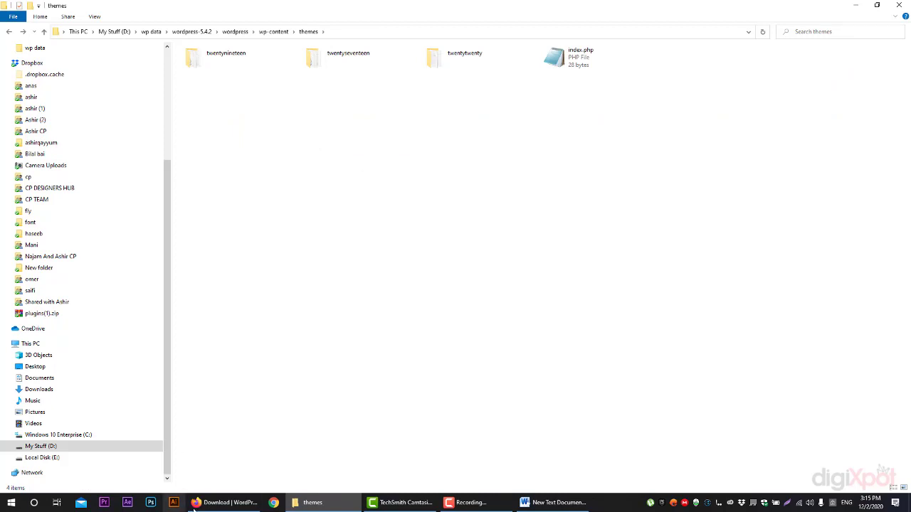
{"action": "left_click", "coordinate": [224, 502]}
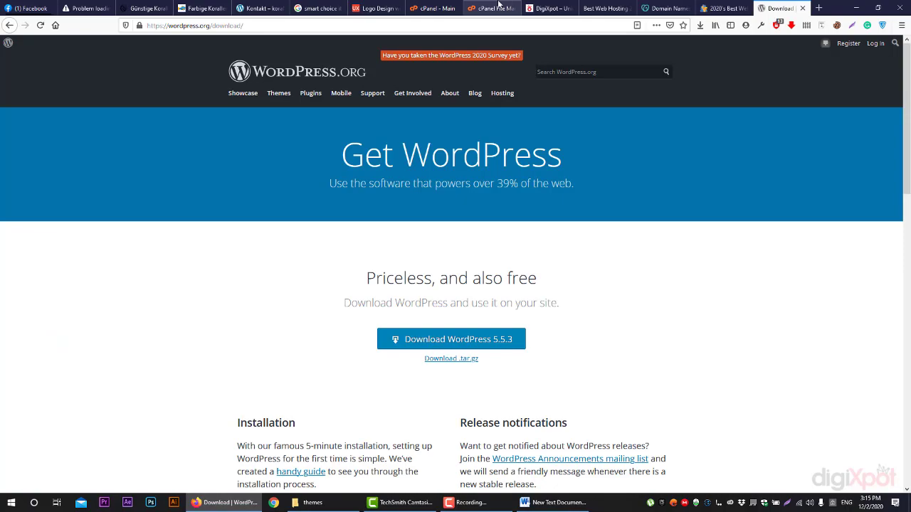
Scroll the public_html file list in cPanel File Manager and highlight its path
{"action": "left_click", "coordinate": [498, 7]}
{"action": "left_click", "coordinate": [443, 8]}
{"action": "left_click", "coordinate": [491, 7]}
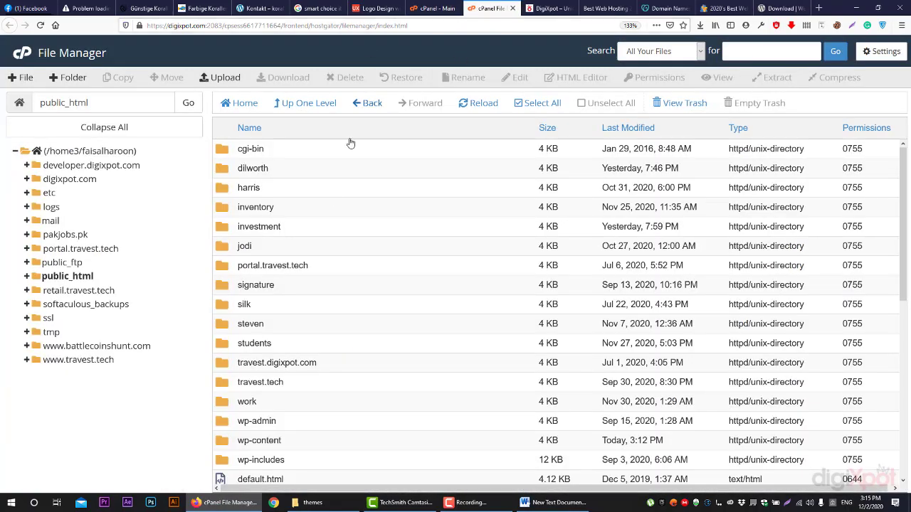
{"action": "scroll", "coordinate": [334, 235], "scroll_direction": "down", "scroll_amount": 10}
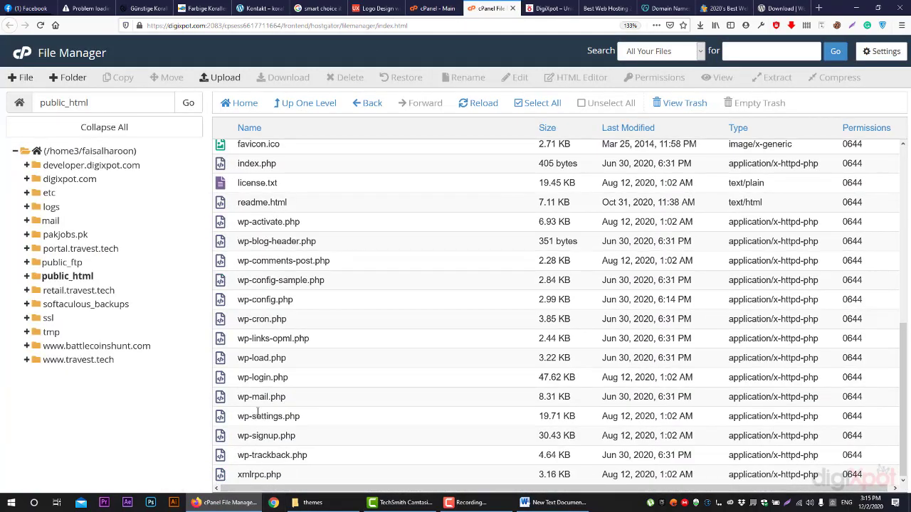
{"action": "scroll", "coordinate": [249, 331], "scroll_direction": "up", "scroll_amount": 2}
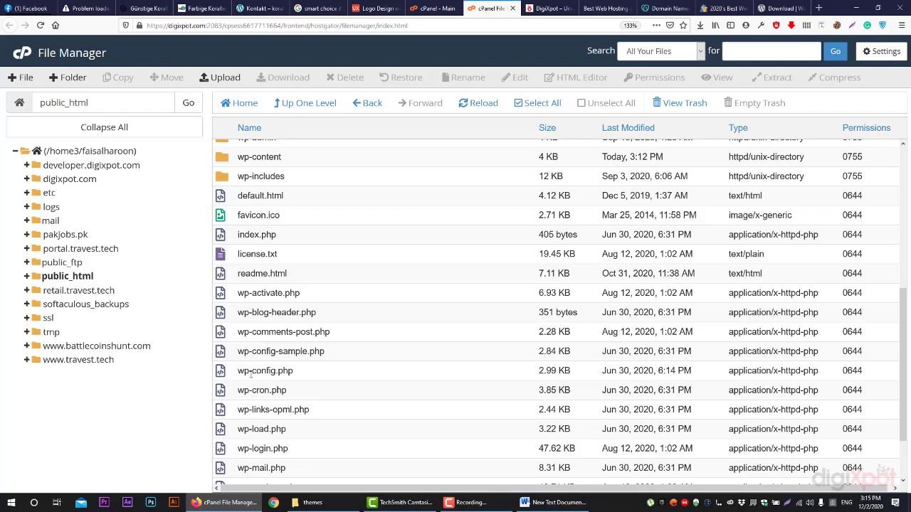
{"action": "scroll", "coordinate": [260, 468], "scroll_direction": "up", "scroll_amount": 4}
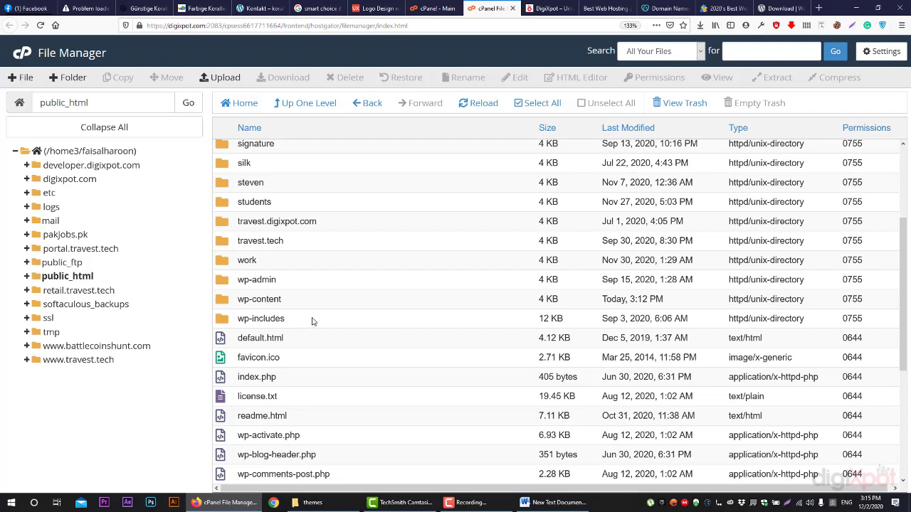
{"action": "scroll", "coordinate": [314, 321], "scroll_direction": "down", "scroll_amount": 3}
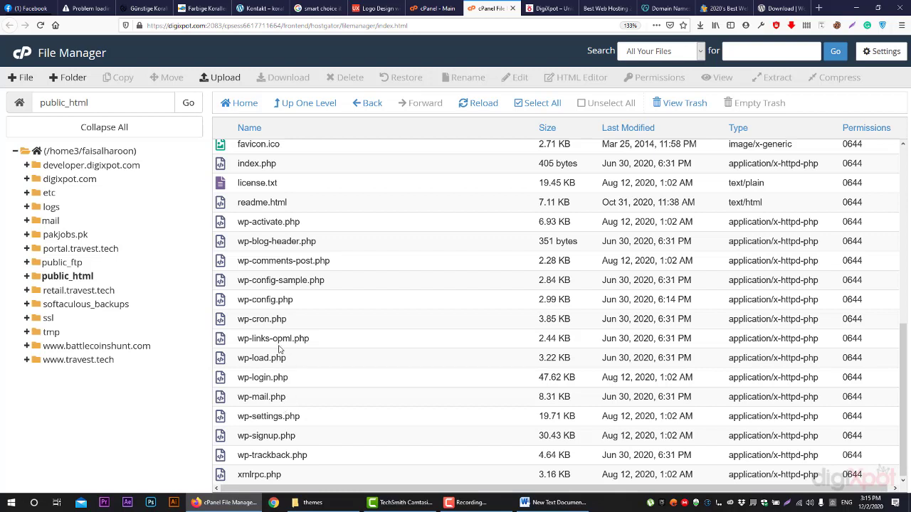
{"action": "left_click_drag", "start_coordinate": [87, 103], "coordinate": [38, 104]}
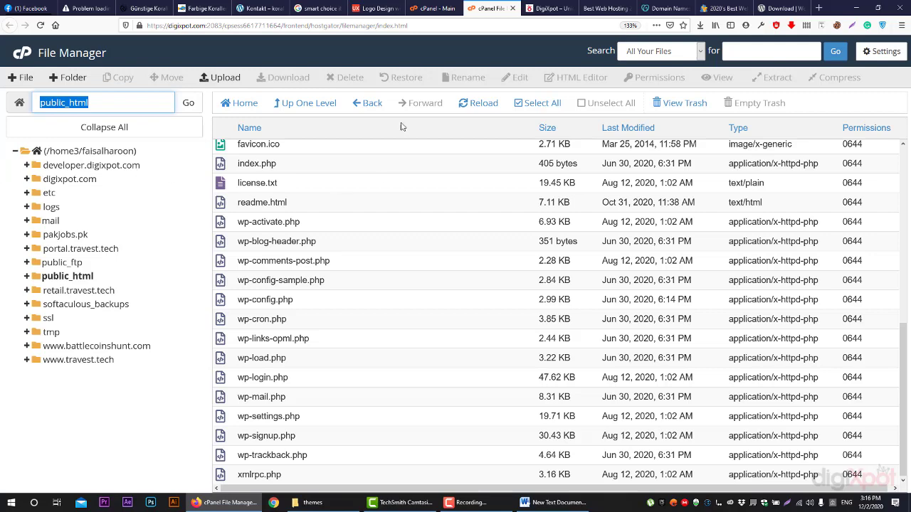
Switch to the live digixpot.com homepage and scroll through it
{"action": "left_click", "coordinate": [562, 8]}
{"action": "scroll", "coordinate": [666, 347], "scroll_direction": "down", "scroll_amount": 10}
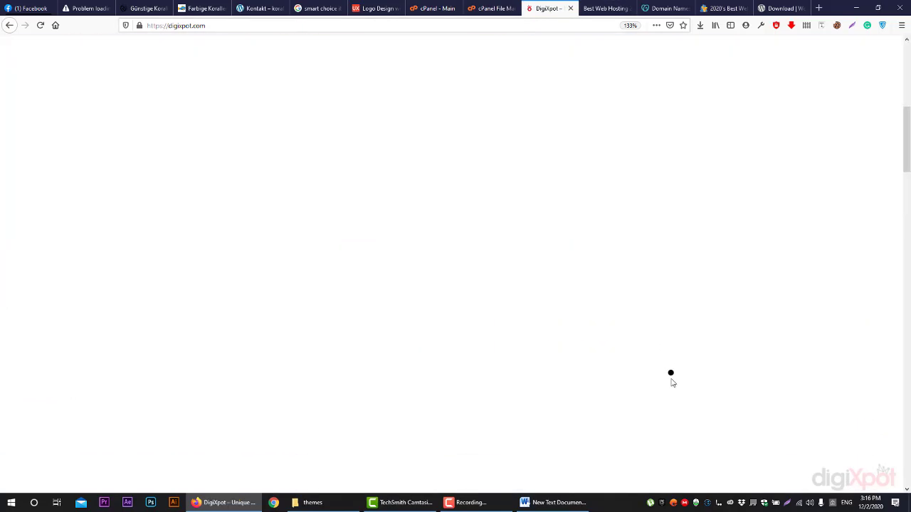
{"action": "scroll", "coordinate": [662, 410], "scroll_direction": "down", "scroll_amount": 5}
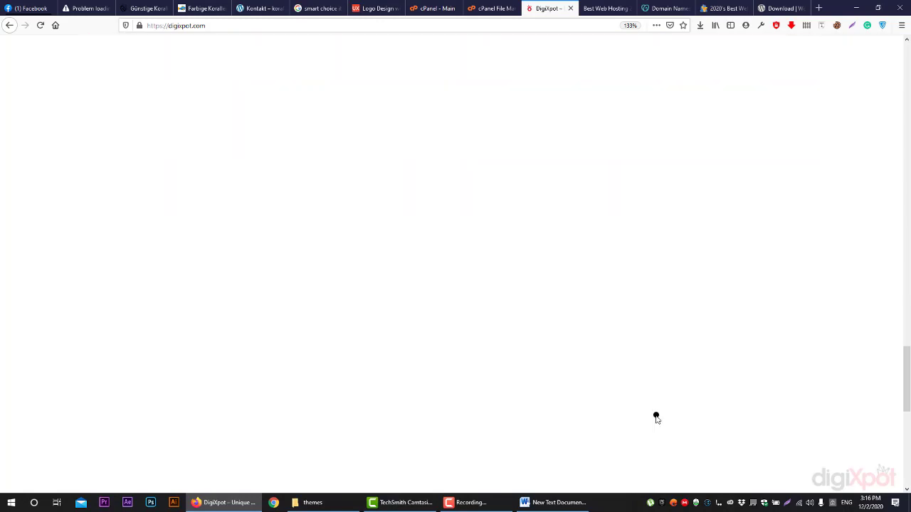
{"action": "scroll", "coordinate": [657, 418], "scroll_direction": "up", "scroll_amount": 10}
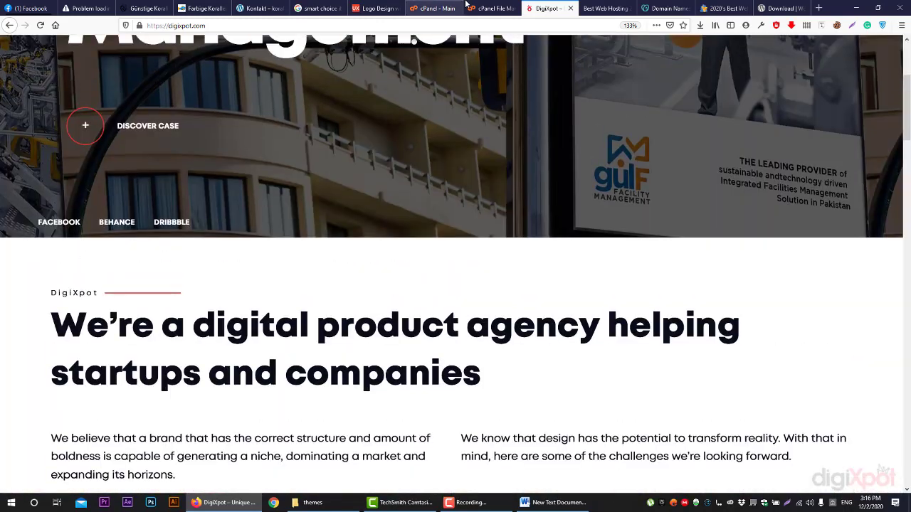
Back in cPanel File Manager's public_html list, open the wp-content folder
{"action": "left_click", "coordinate": [470, 7]}
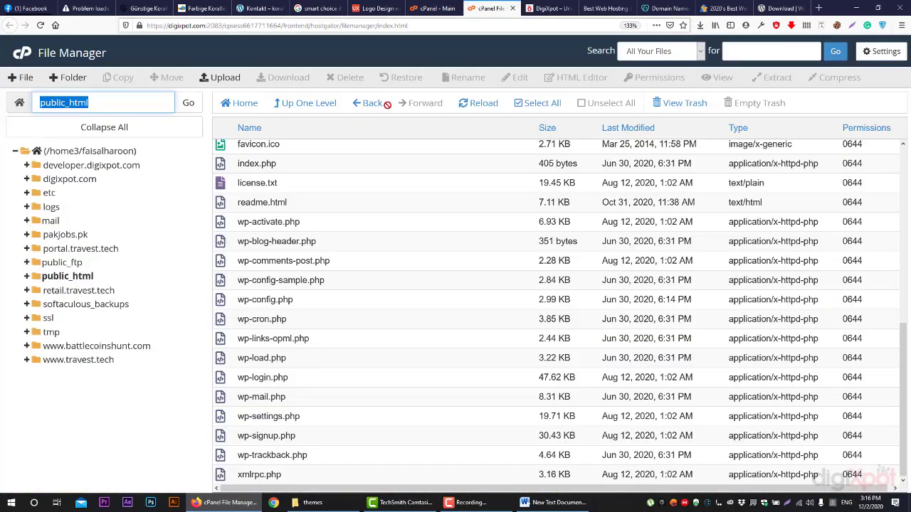
{"action": "scroll", "coordinate": [299, 249], "scroll_direction": "up", "scroll_amount": 3}
{"action": "scroll", "coordinate": [285, 242], "scroll_direction": "down", "scroll_amount": 2}
{"action": "scroll", "coordinate": [288, 235], "scroll_direction": "up", "scroll_amount": 7}
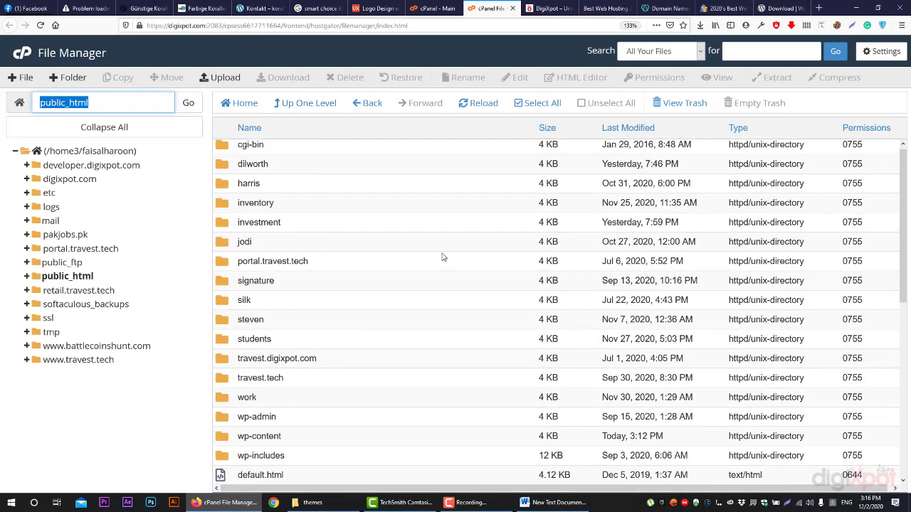
{"action": "scroll", "coordinate": [438, 251], "scroll_direction": "down", "scroll_amount": 5}
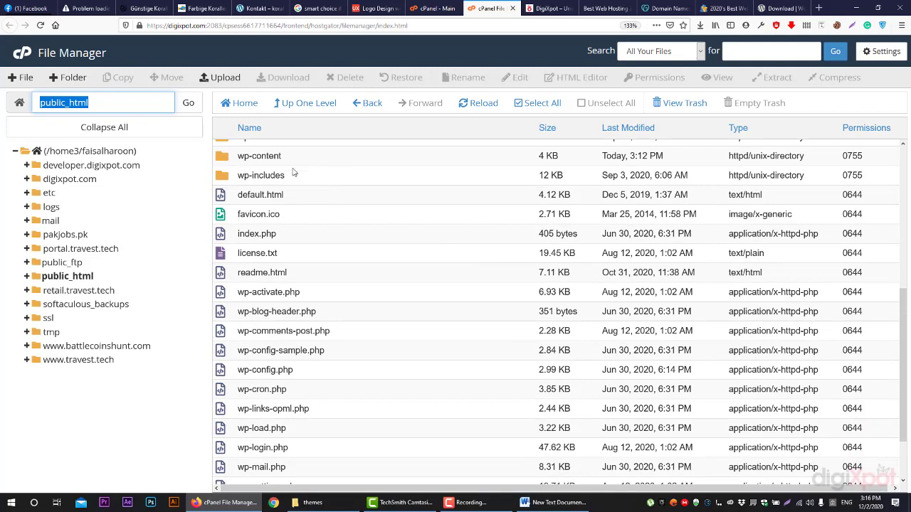
{"action": "scroll", "coordinate": [313, 192], "scroll_direction": "up", "scroll_amount": 2}
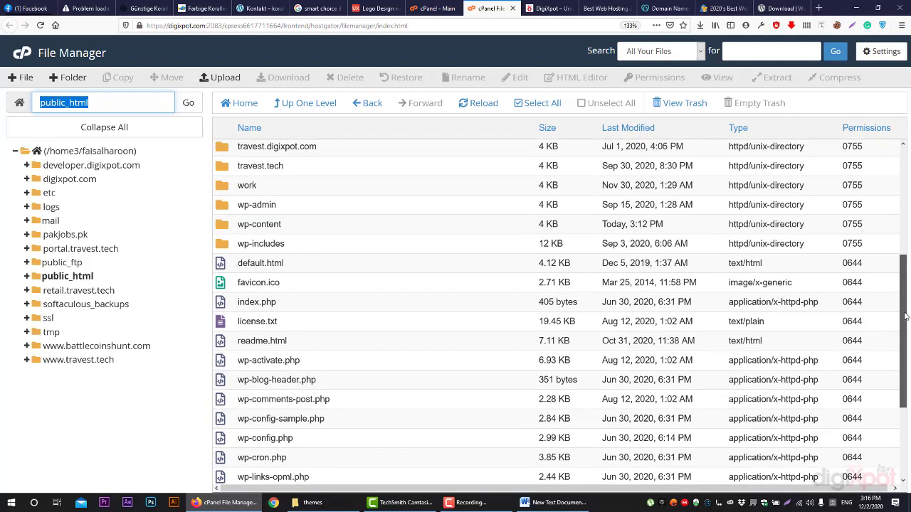
{"action": "left_click_drag", "start_coordinate": [903, 319], "coordinate": [898, 340]}
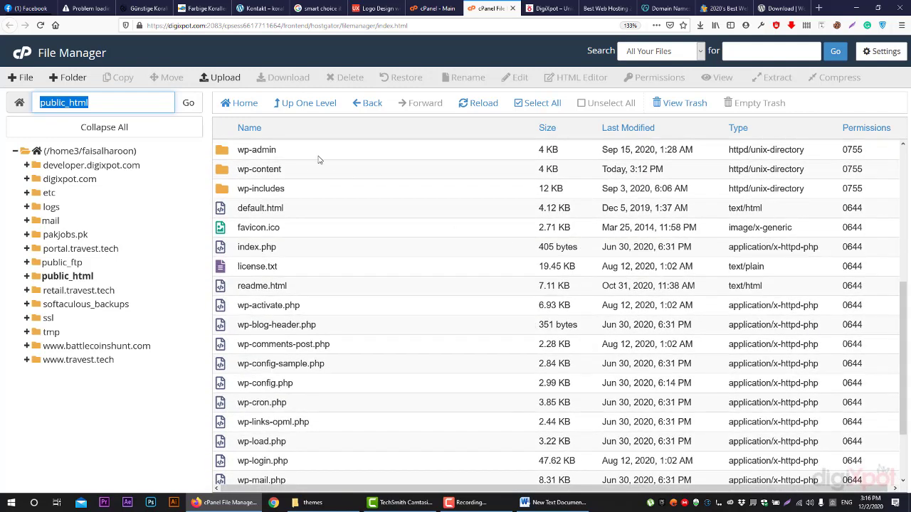
{"action": "left_click", "coordinate": [303, 169]}
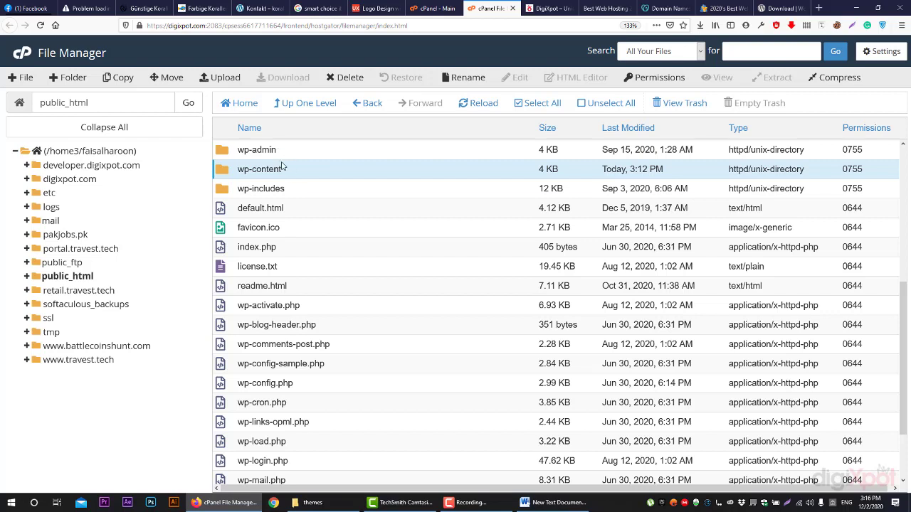
{"action": "double_click", "coordinate": [285, 170]}
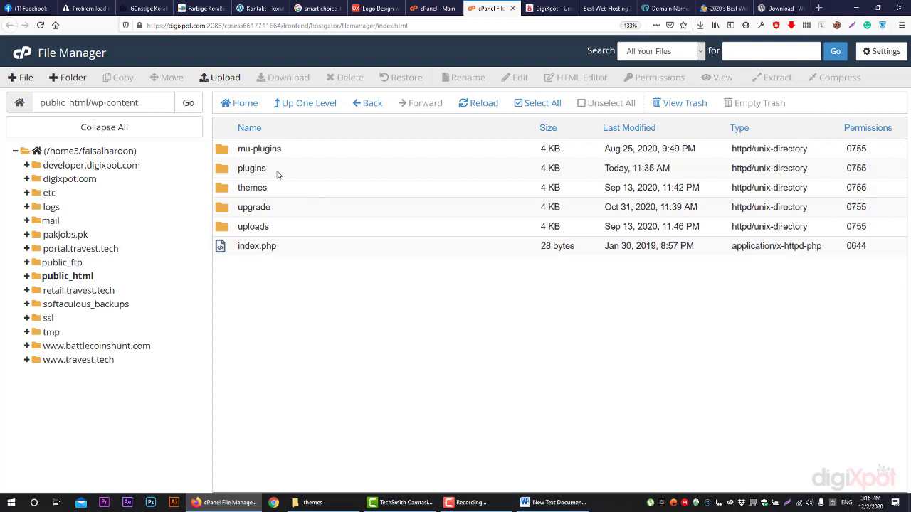
Open the themes folder inside wp-content
{"action": "left_click", "coordinate": [278, 172]}
{"action": "left_click", "coordinate": [285, 189]}
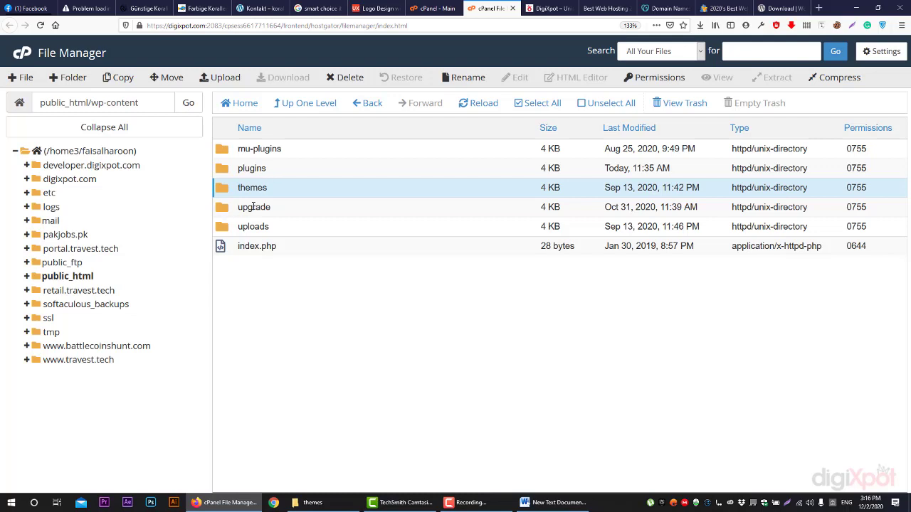
{"action": "left_click", "coordinate": [298, 191]}
{"action": "left_click", "coordinate": [304, 171]}
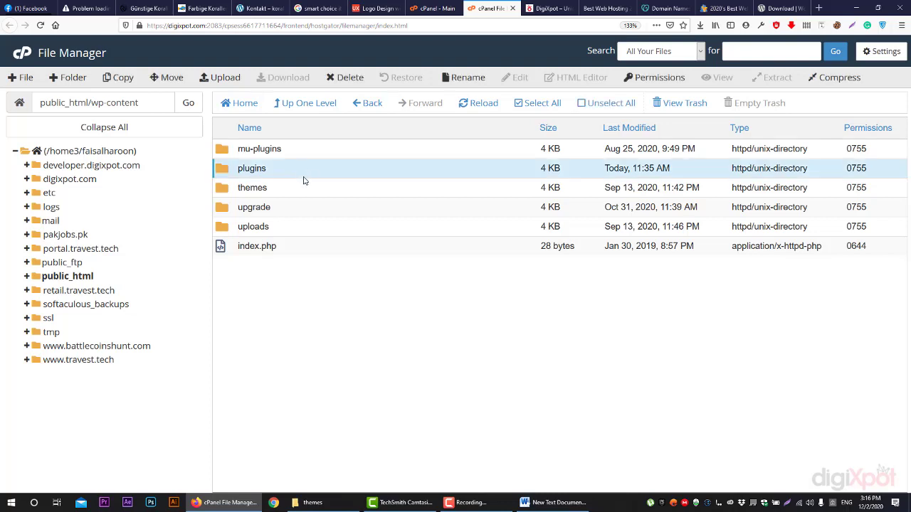
{"action": "left_click", "coordinate": [297, 188]}
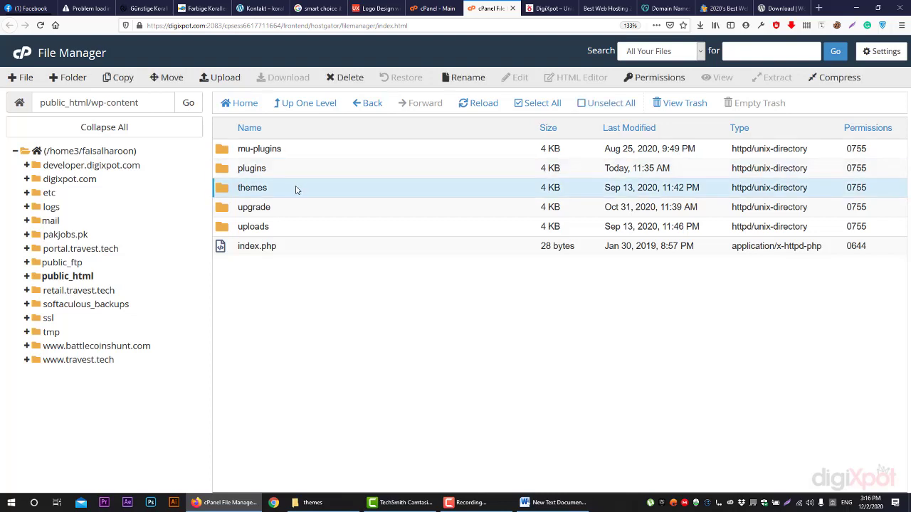
{"action": "double_click", "coordinate": [297, 190]}
Select each theme in turn: atheus, dt-the7, ewebot, twentynineteen, twentyseventeen, twentysixteen, twentytwenty
{"action": "left_click", "coordinate": [274, 174]}
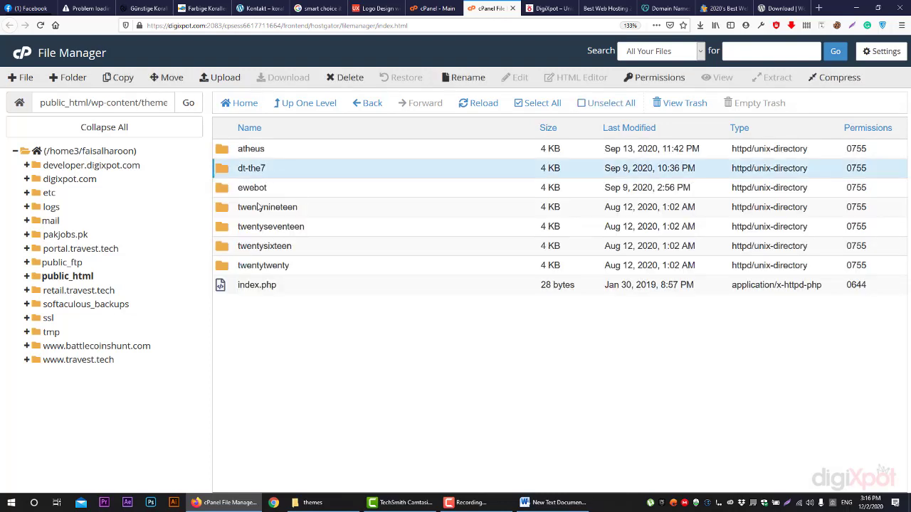
{"action": "left_click", "coordinate": [282, 152]}
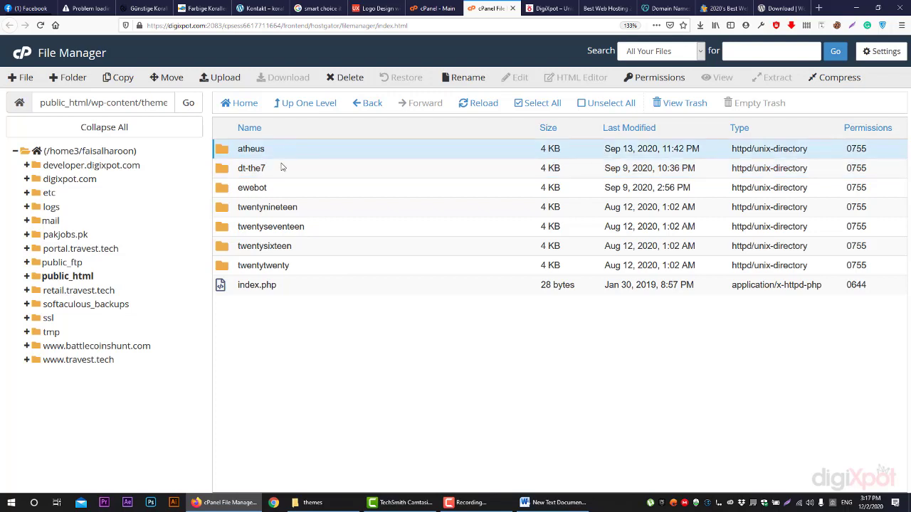
{"action": "left_click", "coordinate": [280, 170]}
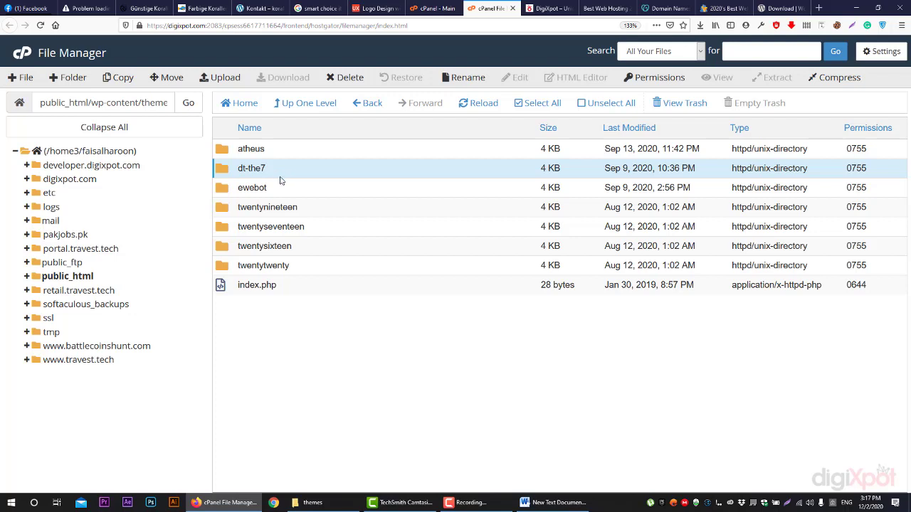
{"action": "left_click", "coordinate": [282, 192]}
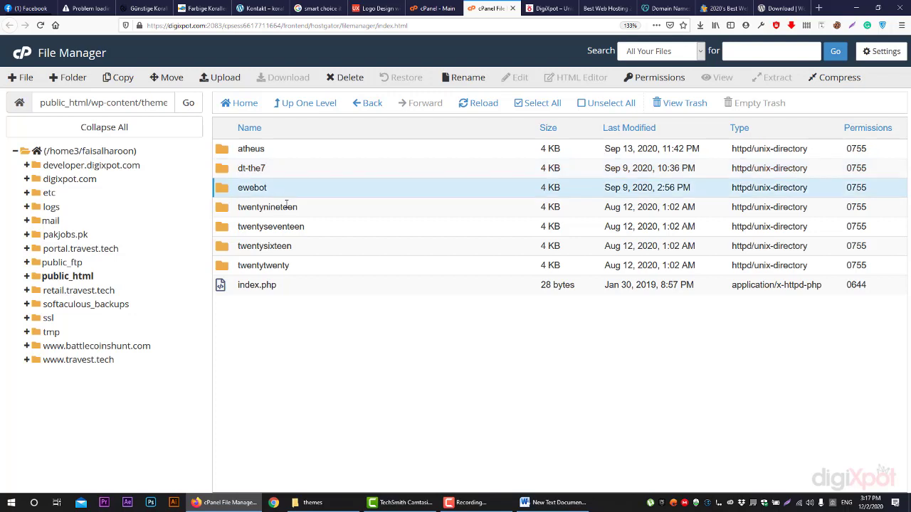
{"action": "left_click", "coordinate": [286, 206]}
{"action": "left_click", "coordinate": [301, 227]}
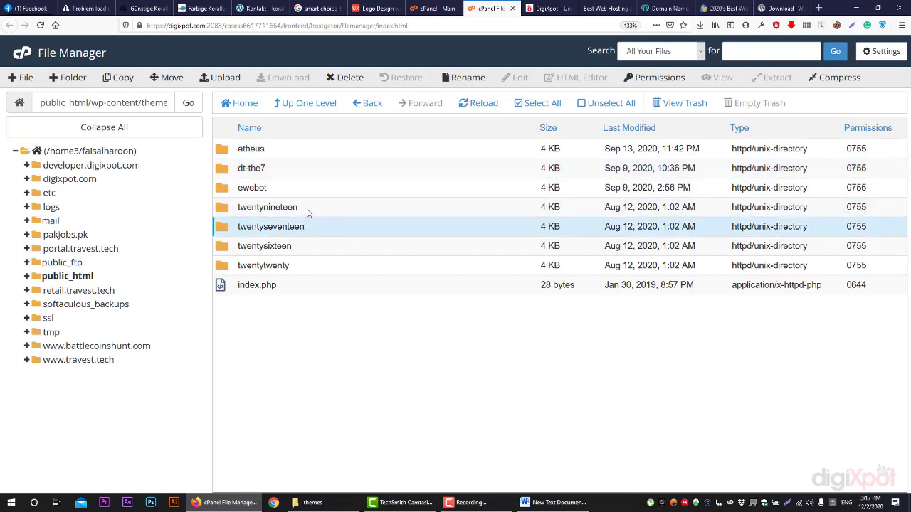
{"action": "left_click", "coordinate": [307, 210]}
{"action": "left_click", "coordinate": [310, 226]}
{"action": "left_click", "coordinate": [300, 252]}
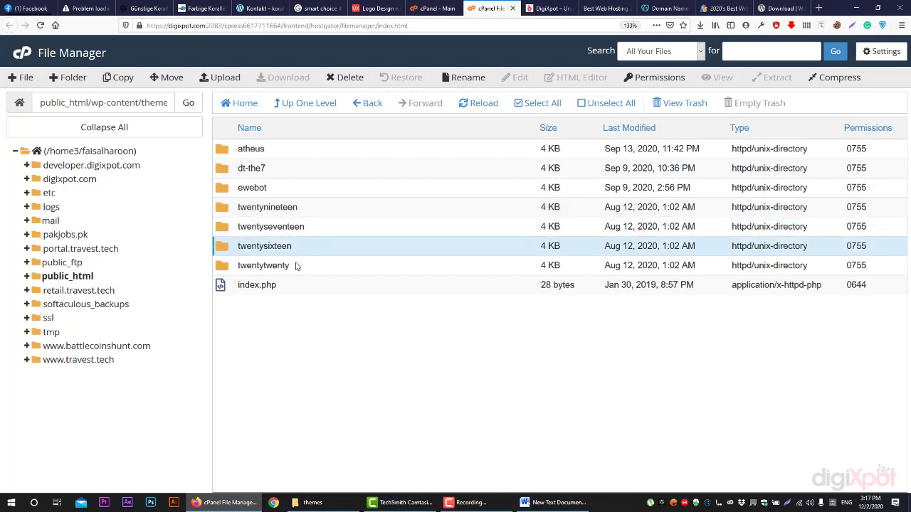
{"action": "left_click", "coordinate": [293, 268]}
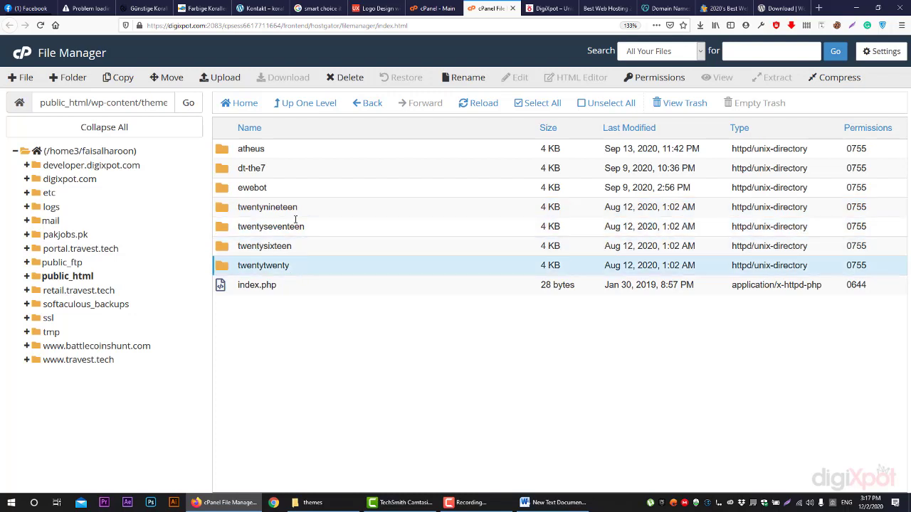
Recheck dt-the7, ewebot and atheus, then go back up to wp-content
{"action": "left_click", "coordinate": [270, 170]}
{"action": "left_click", "coordinate": [274, 190]}
{"action": "left_click", "coordinate": [285, 151]}
{"action": "left_click", "coordinate": [282, 169]}
{"action": "left_click", "coordinate": [283, 193]}
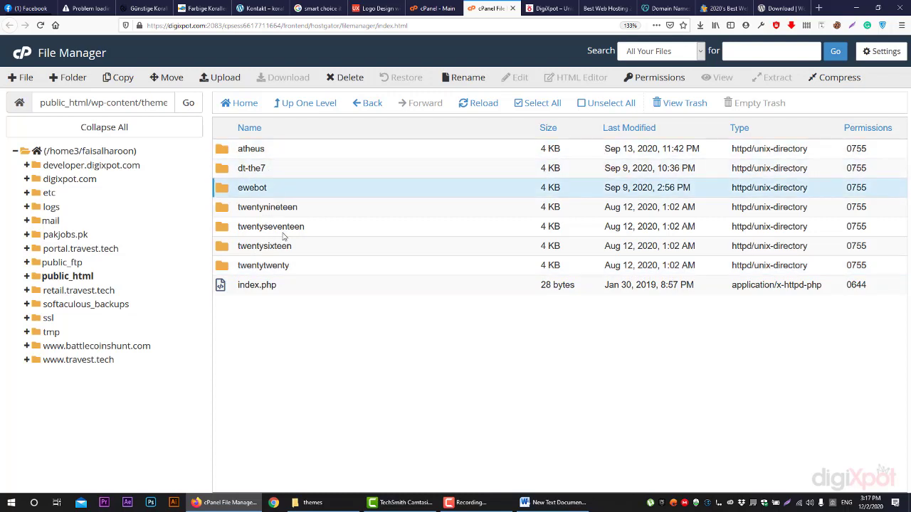
{"action": "left_click", "coordinate": [312, 113]}
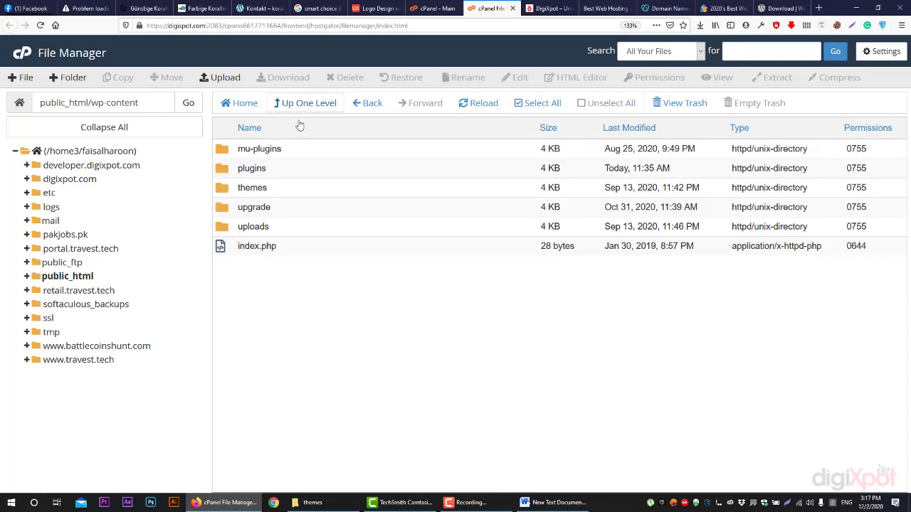
Open the plugins folder and scroll through its plugin folders
{"action": "double_click", "coordinate": [272, 168]}
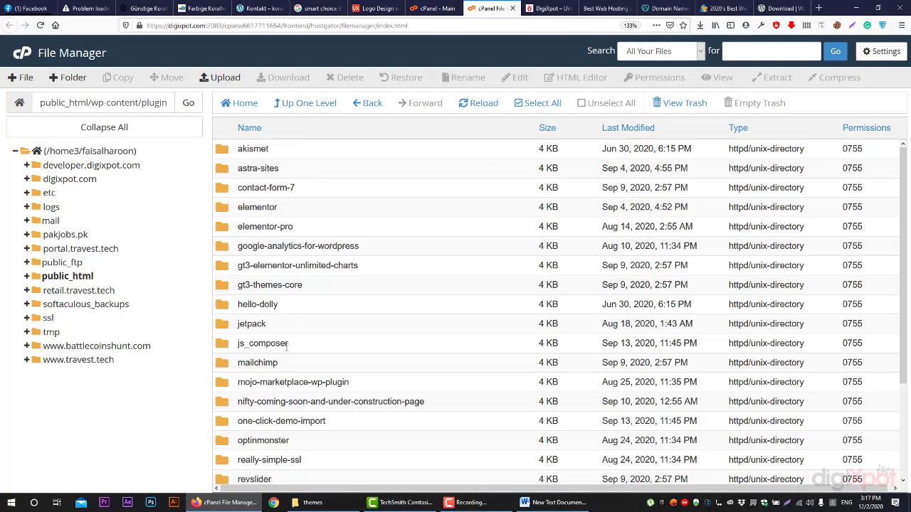
{"action": "scroll", "coordinate": [299, 384], "scroll_direction": "down", "scroll_amount": 3}
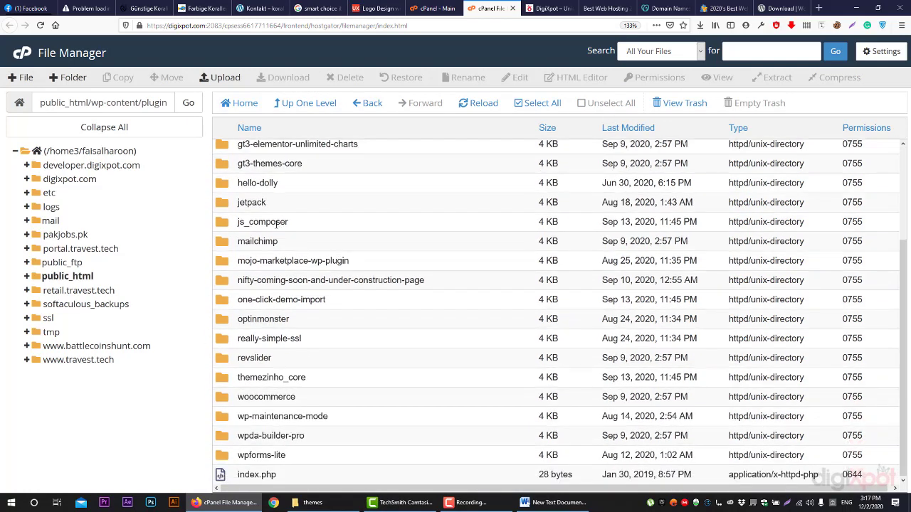
{"action": "scroll", "coordinate": [261, 222], "scroll_direction": "up", "scroll_amount": 2}
Go up two levels to public_html and select its folder path
{"action": "left_click", "coordinate": [302, 103]}
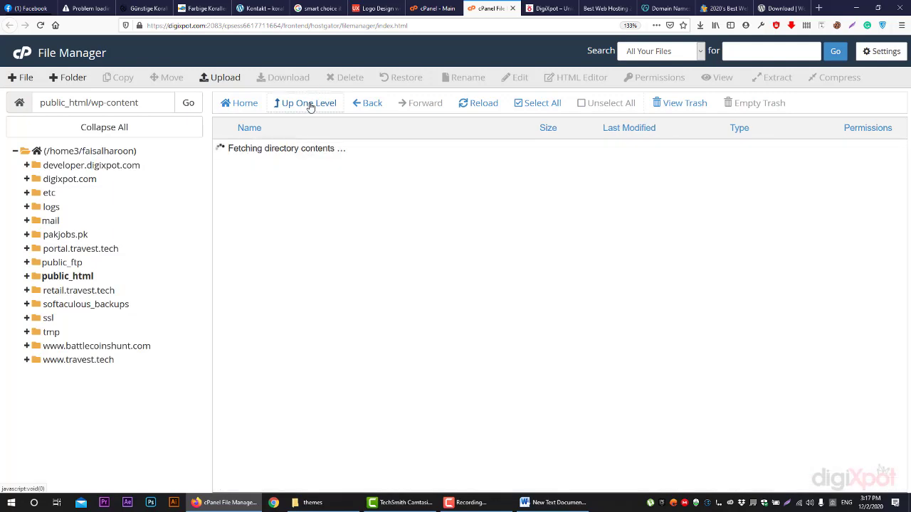
{"action": "left_click", "coordinate": [310, 111]}
{"action": "scroll", "coordinate": [301, 197], "scroll_direction": "down", "scroll_amount": 5}
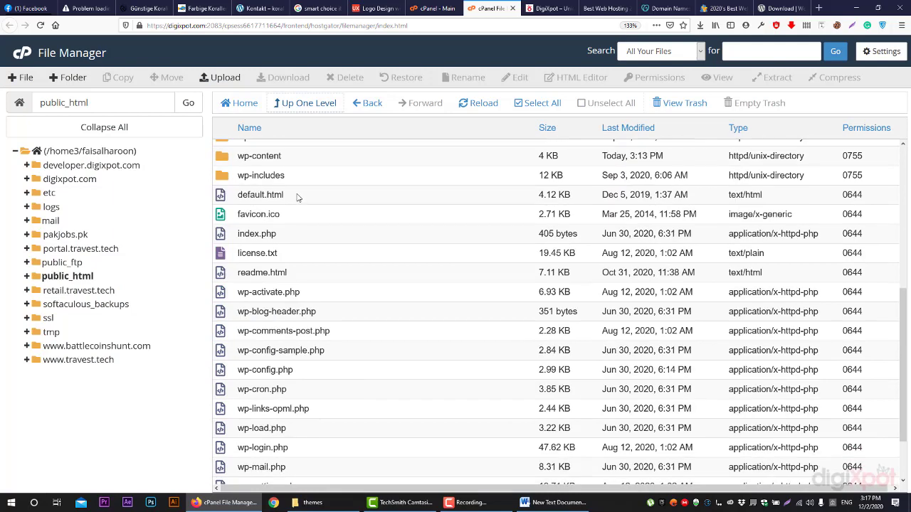
{"action": "scroll", "coordinate": [276, 187], "scroll_direction": "up", "scroll_amount": 2}
{"action": "double_click", "coordinate": [106, 103]}
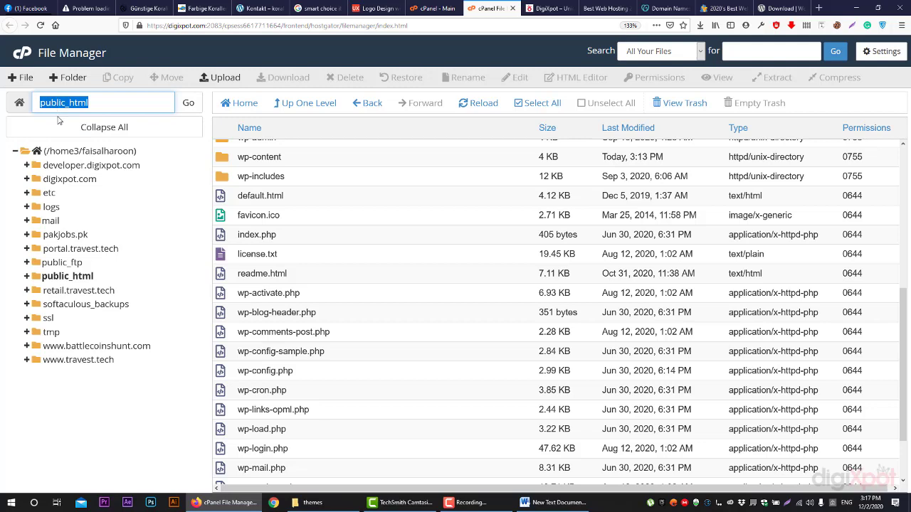
Reopen public_html from the home directory and locate the work and silk folders
{"action": "left_click", "coordinate": [302, 104]}
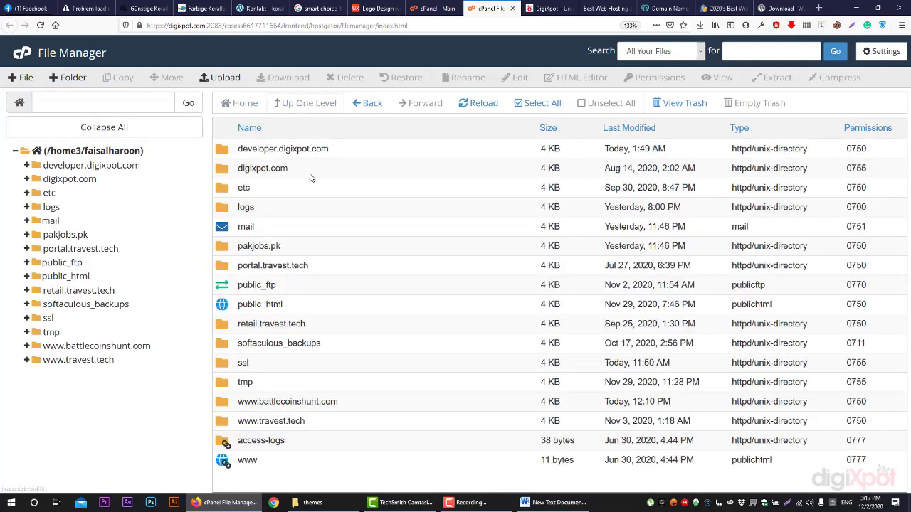
{"action": "left_click", "coordinate": [234, 307]}
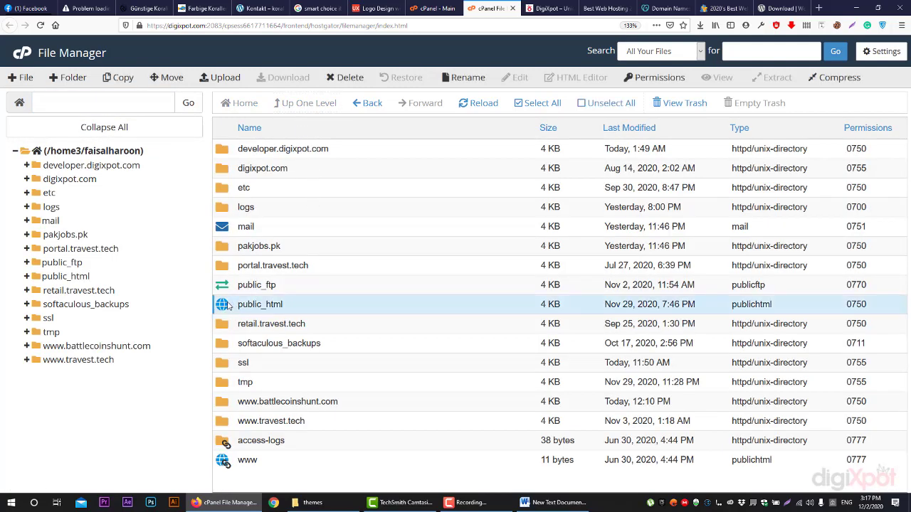
{"action": "double_click", "coordinate": [227, 306]}
{"action": "scroll", "coordinate": [309, 290], "scroll_direction": "down", "scroll_amount": 2}
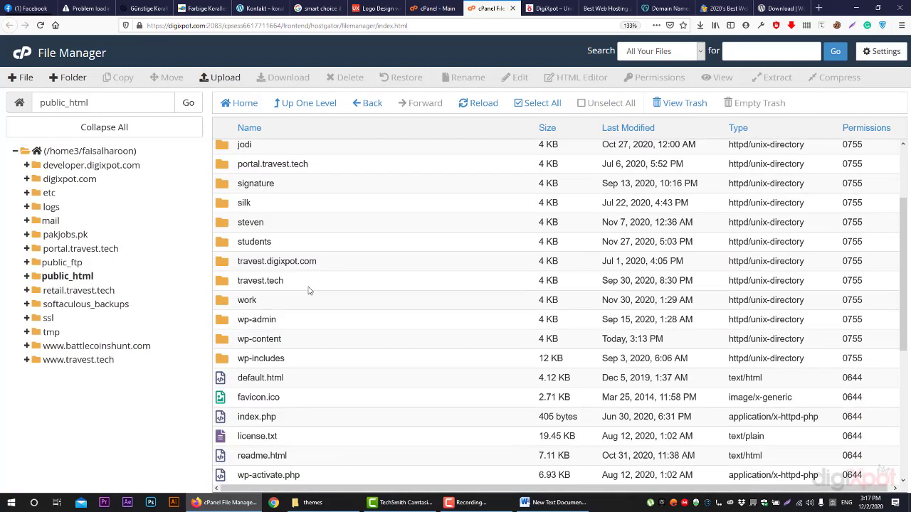
{"action": "scroll", "coordinate": [309, 290], "scroll_direction": "down", "scroll_amount": 5}
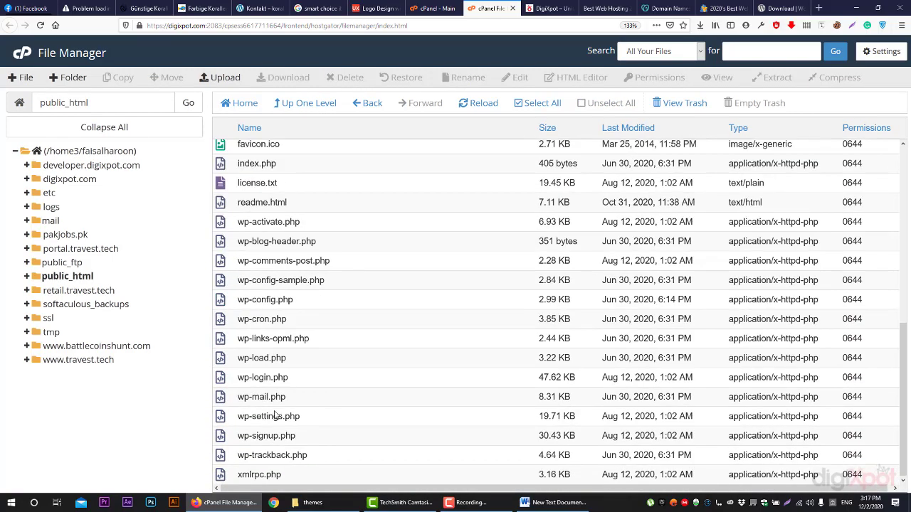
{"action": "scroll", "coordinate": [275, 416], "scroll_direction": "up", "scroll_amount": 6}
{"action": "scroll", "coordinate": [262, 327], "scroll_direction": "down", "scroll_amount": 3}
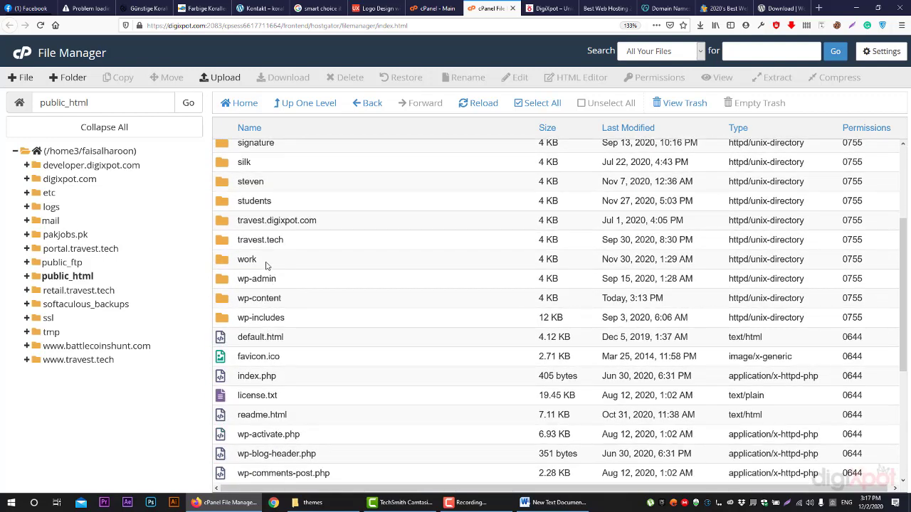
{"action": "left_click", "coordinate": [267, 260]}
{"action": "scroll", "coordinate": [260, 242], "scroll_direction": "up", "scroll_amount": 1}
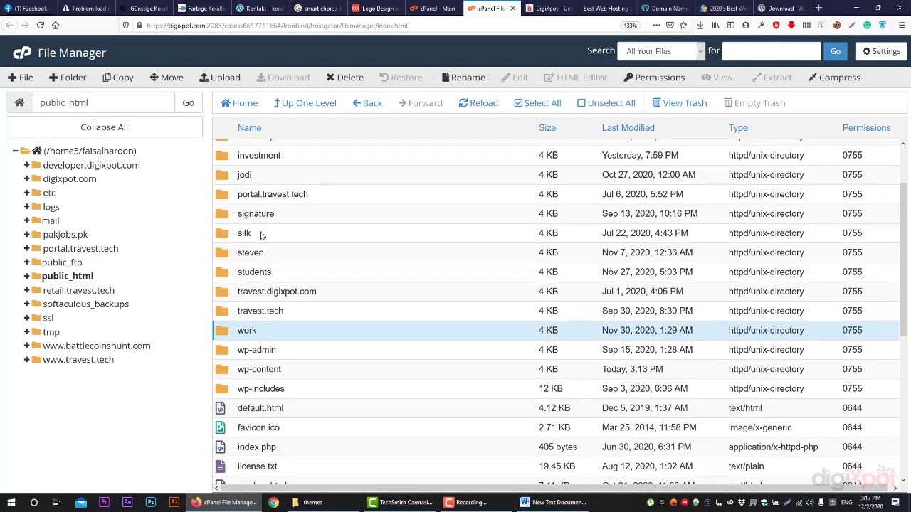
{"action": "left_click", "coordinate": [261, 235]}
{"action": "scroll", "coordinate": [261, 263], "scroll_direction": "up", "scroll_amount": 1}
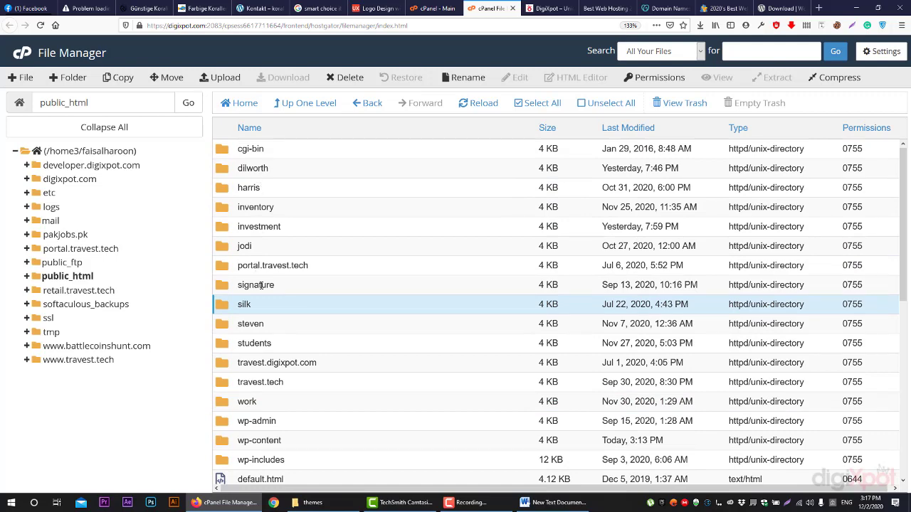
Switch to the DigiXpot website tab and select its web address
{"action": "left_click", "coordinate": [548, 8]}
{"action": "left_click", "coordinate": [252, 26]}
{"action": "left_click", "coordinate": [253, 25]}
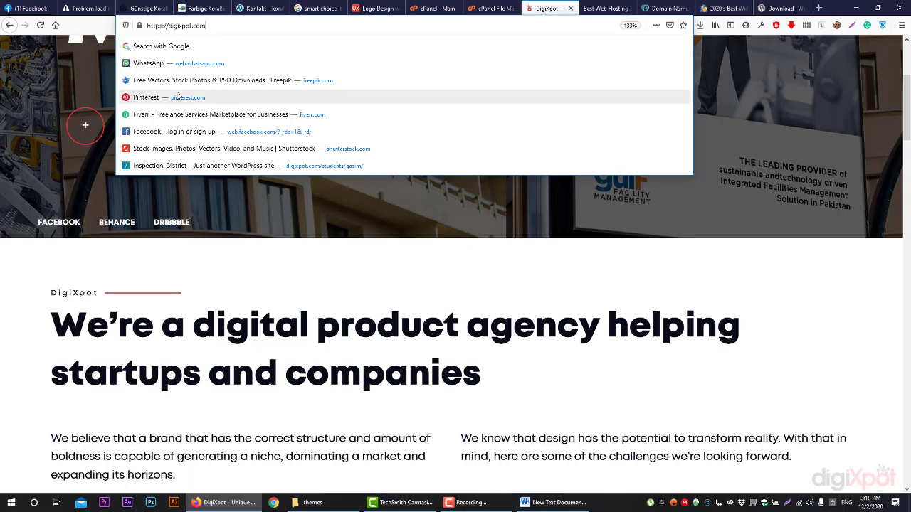
Load digixpot.com/silk/ showing the Silk Oil Zone login page, checking the cPanel tab
{"action": "type", "text": "/"}
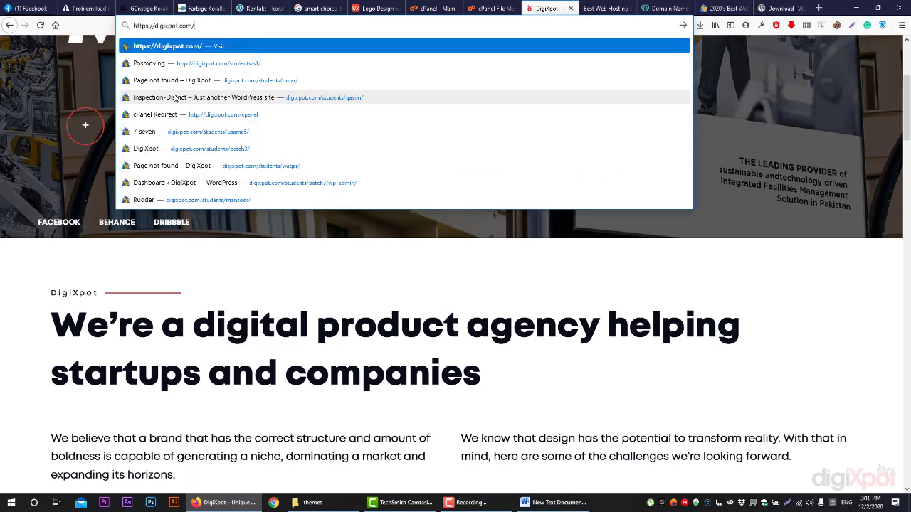
{"action": "type", "text": "silk"}
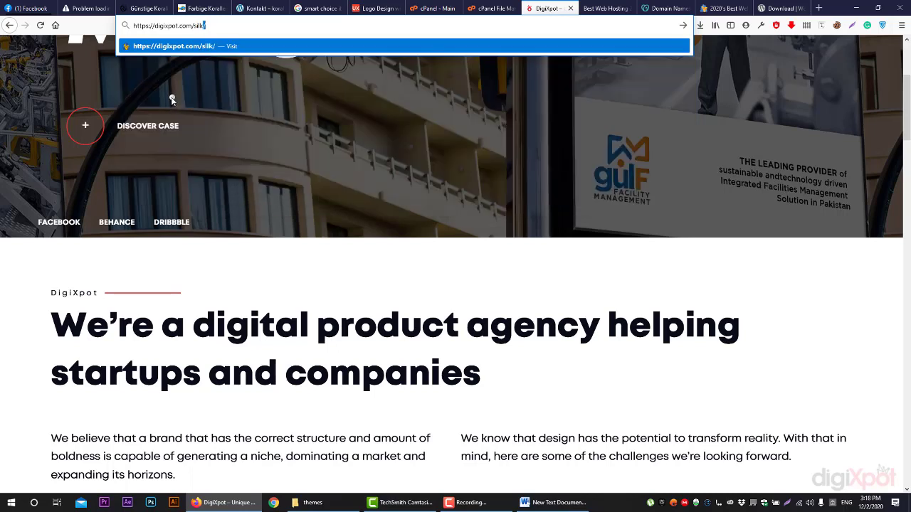
{"action": "key", "text": "Return"}
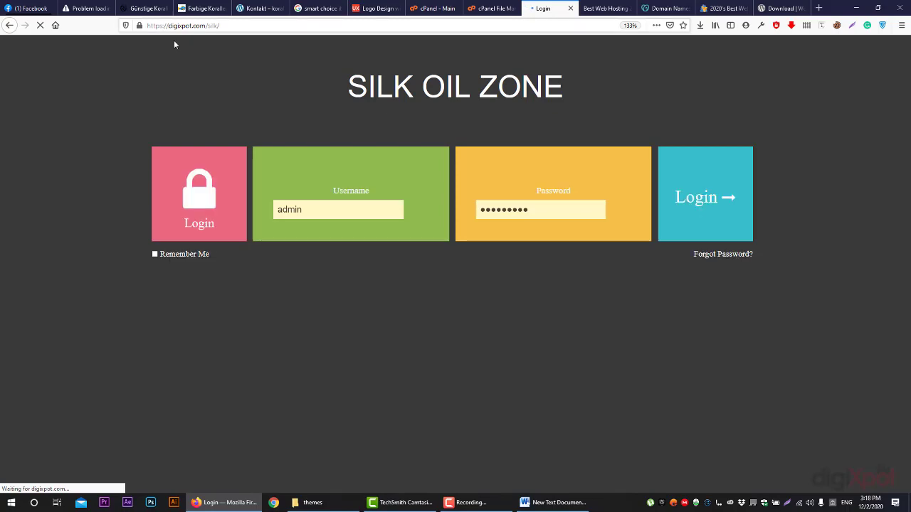
{"action": "left_click", "coordinate": [491, 7]}
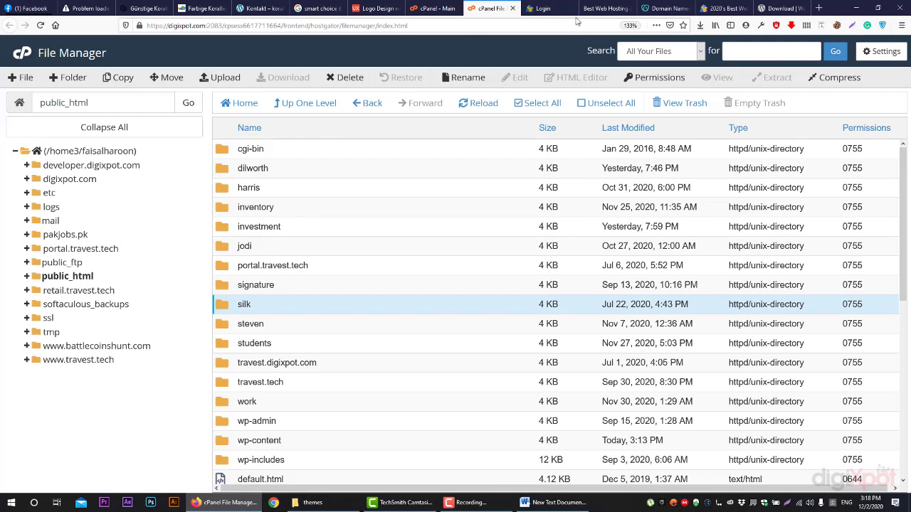
{"action": "left_click", "coordinate": [542, 8]}
Replace silk/ with jodi/ in the address to load digixpot.com/jodi/
{"action": "left_click_drag", "start_coordinate": [229, 26], "coordinate": [213, 26]}
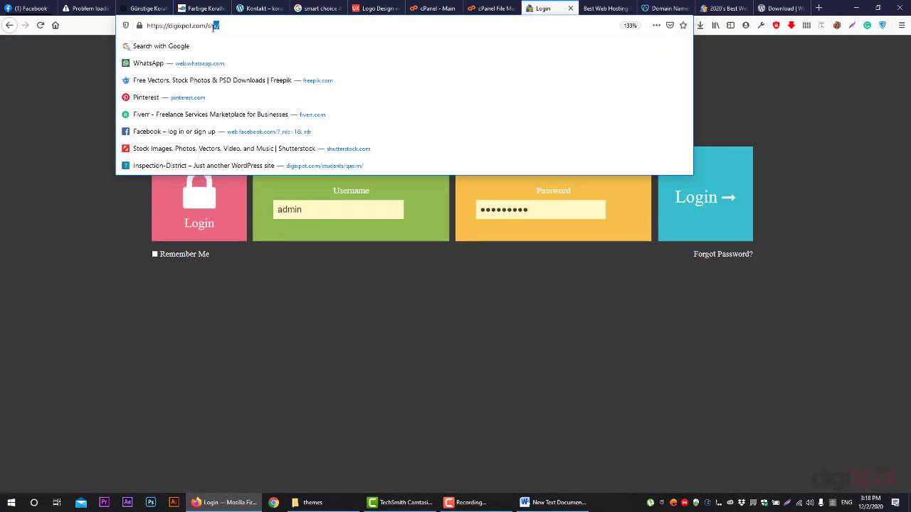
{"action": "type", "text": "jedi/"}
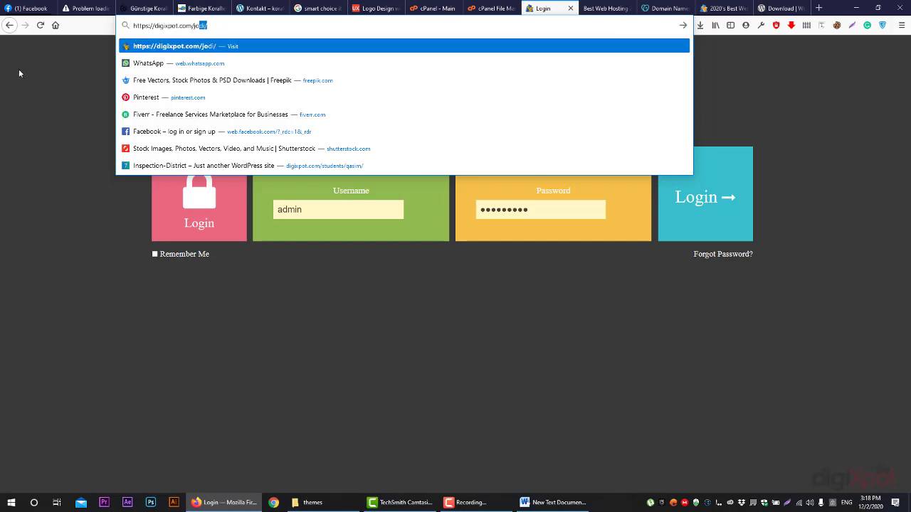
{"action": "key", "text": "Return"}
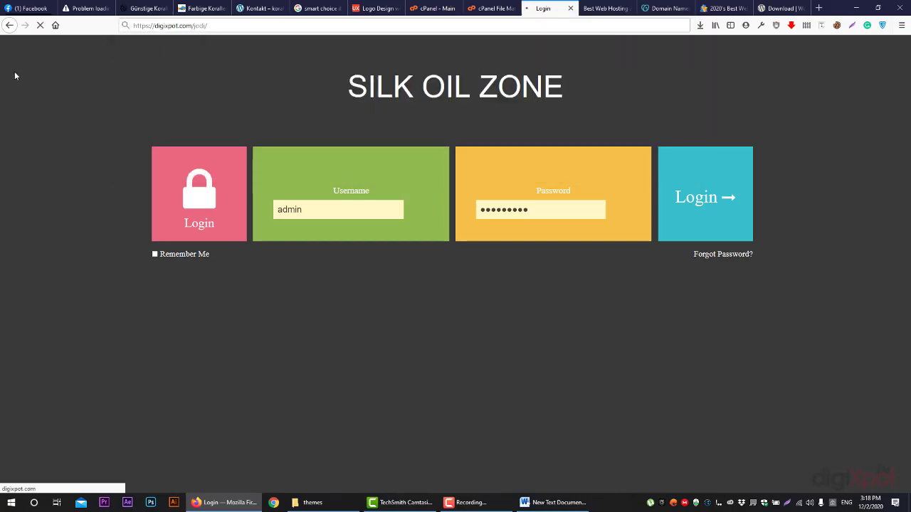
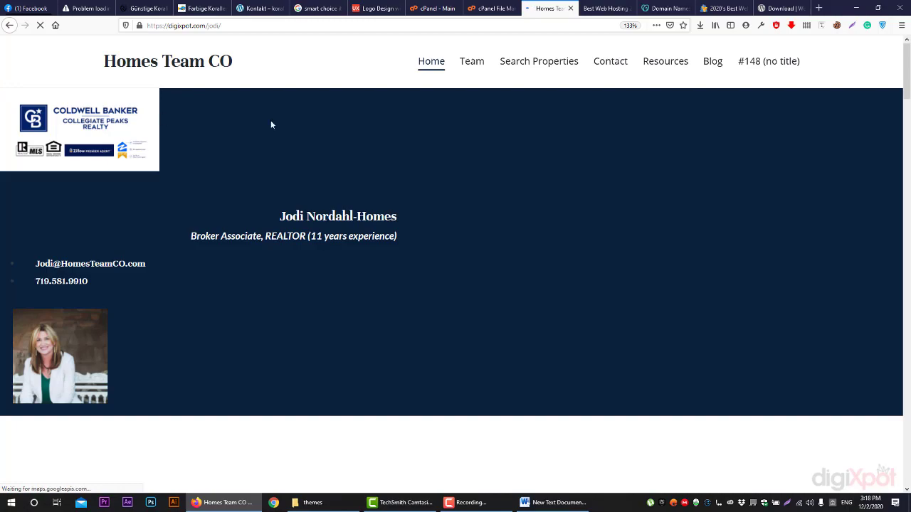
Scroll the Homes Team CO agent page down to its footer, then return to the File Manager tab
{"action": "scroll", "coordinate": [338, 160], "scroll_direction": "down", "scroll_amount": 5}
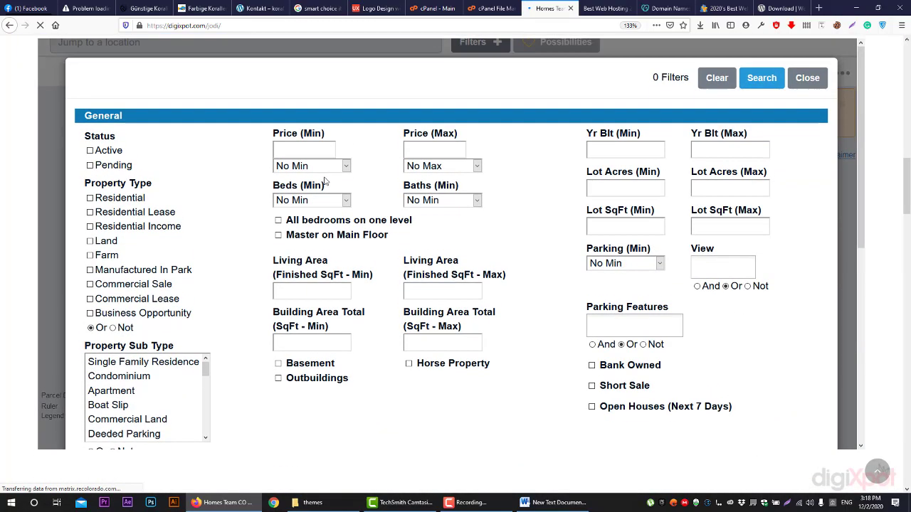
{"action": "scroll", "coordinate": [328, 175], "scroll_direction": "up", "scroll_amount": 3}
{"action": "scroll", "coordinate": [320, 185], "scroll_direction": "up", "scroll_amount": 3}
{"action": "scroll", "coordinate": [320, 192], "scroll_direction": "down", "scroll_amount": 8}
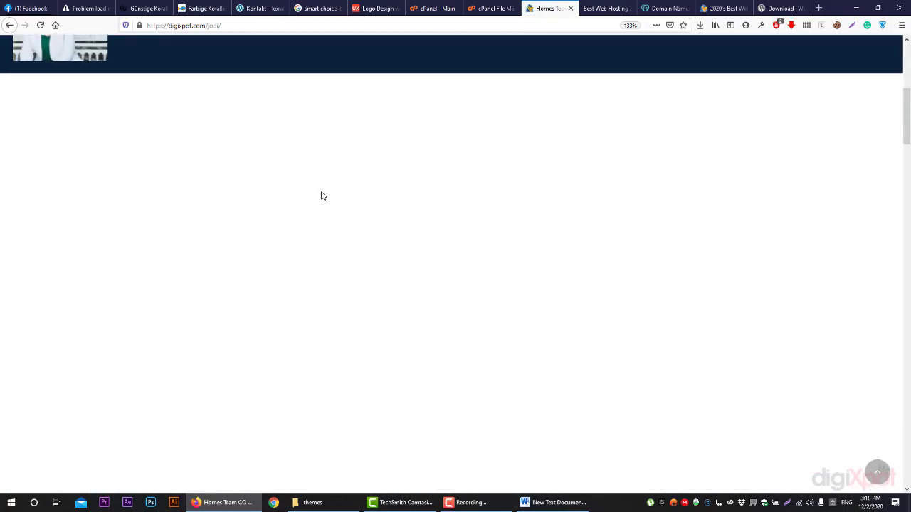
{"action": "scroll", "coordinate": [335, 213], "scroll_direction": "down", "scroll_amount": 15}
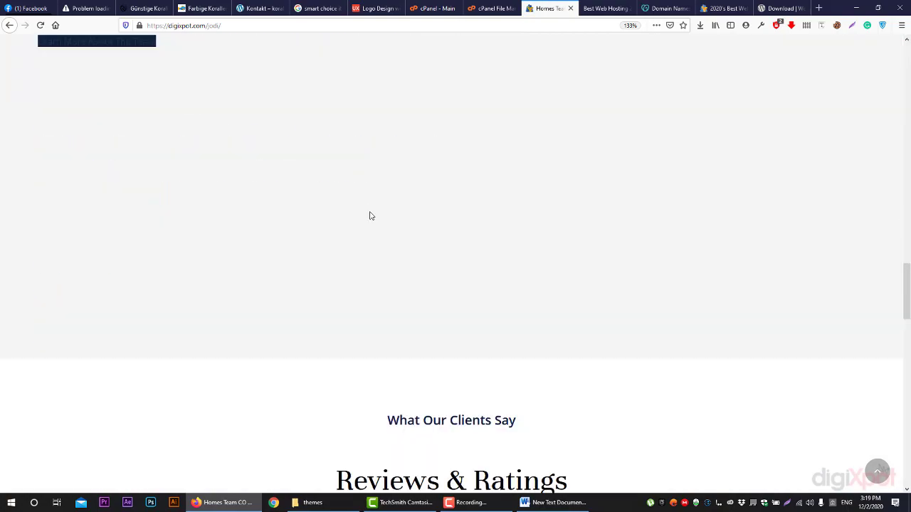
{"action": "scroll", "coordinate": [360, 224], "scroll_direction": "down", "scroll_amount": 5}
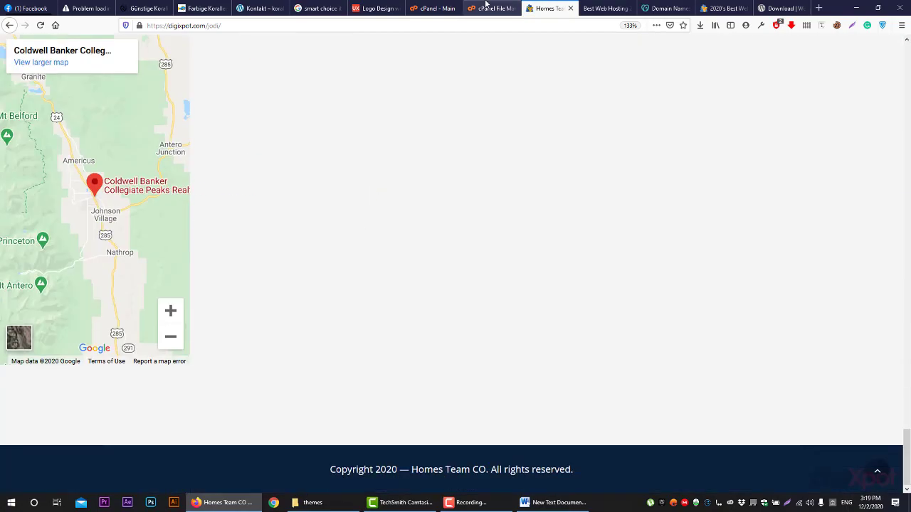
{"action": "left_click", "coordinate": [486, 8]}
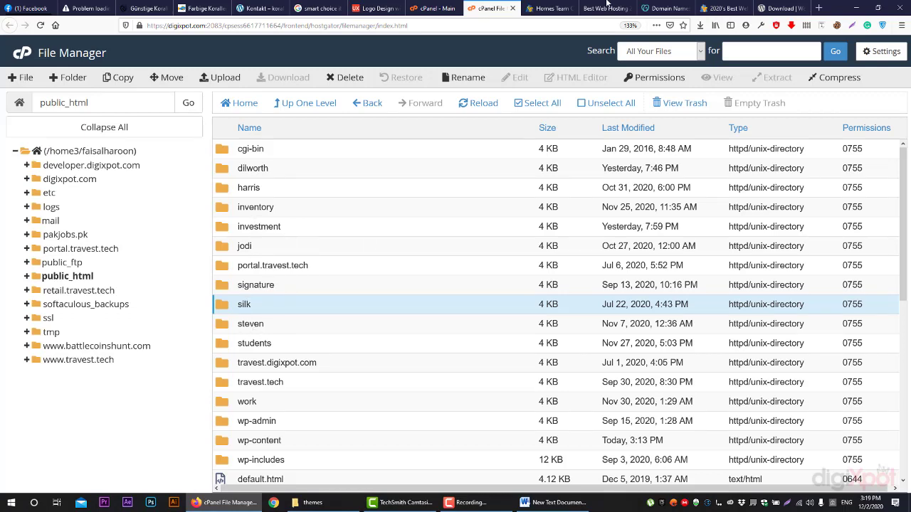
Load digixpot.com/steven, browse the Kelly Right Real Estate site, and return to File Manager
{"action": "left_click", "coordinate": [552, 8]}
{"action": "double_click", "coordinate": [212, 25]}
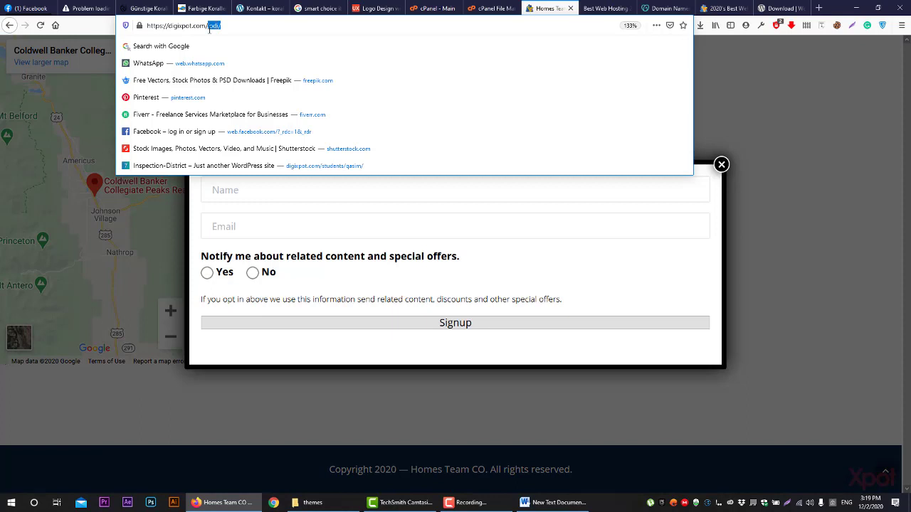
{"action": "type", "text": "ste"}
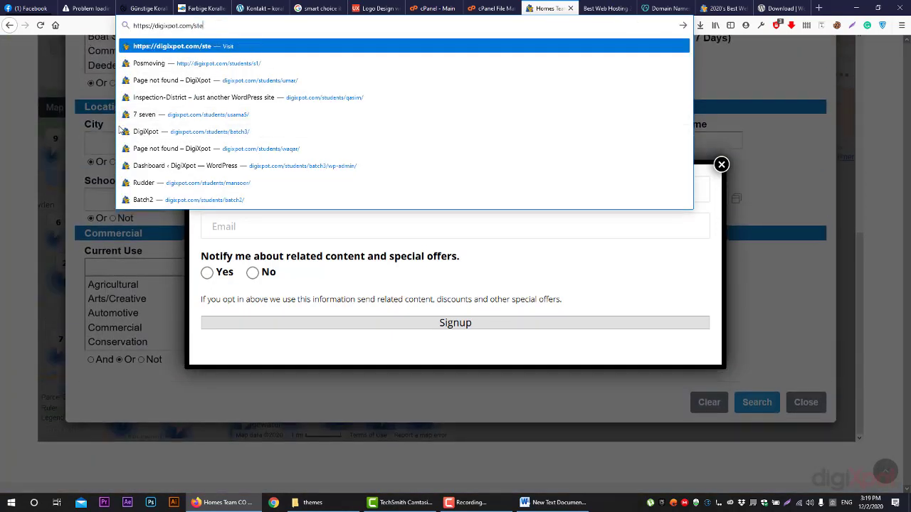
{"action": "type", "text": "ven"}
{"action": "key", "text": "Return"}
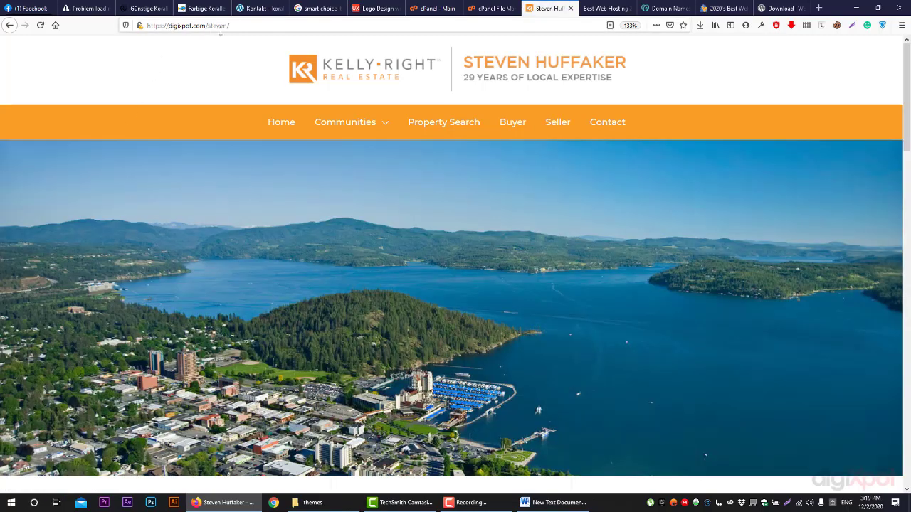
{"action": "scroll", "coordinate": [249, 211], "scroll_direction": "down", "scroll_amount": 10}
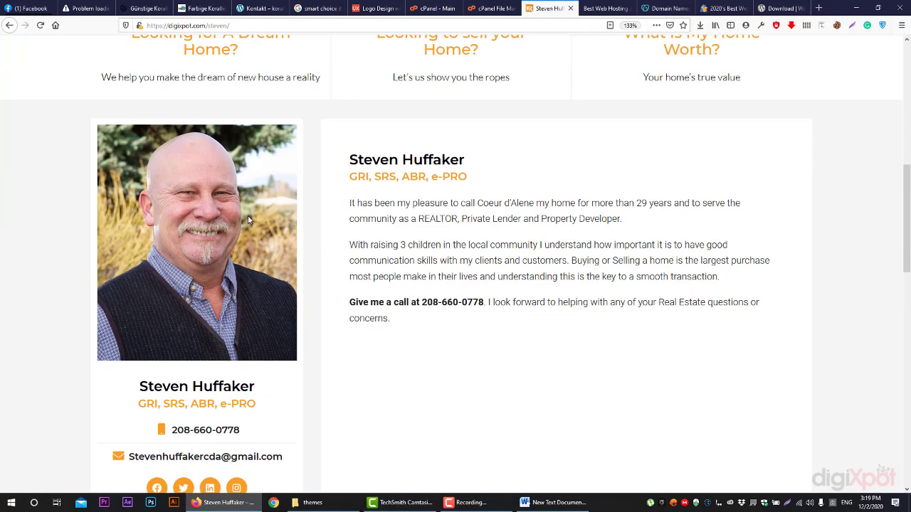
{"action": "scroll", "coordinate": [245, 225], "scroll_direction": "down", "scroll_amount": 10}
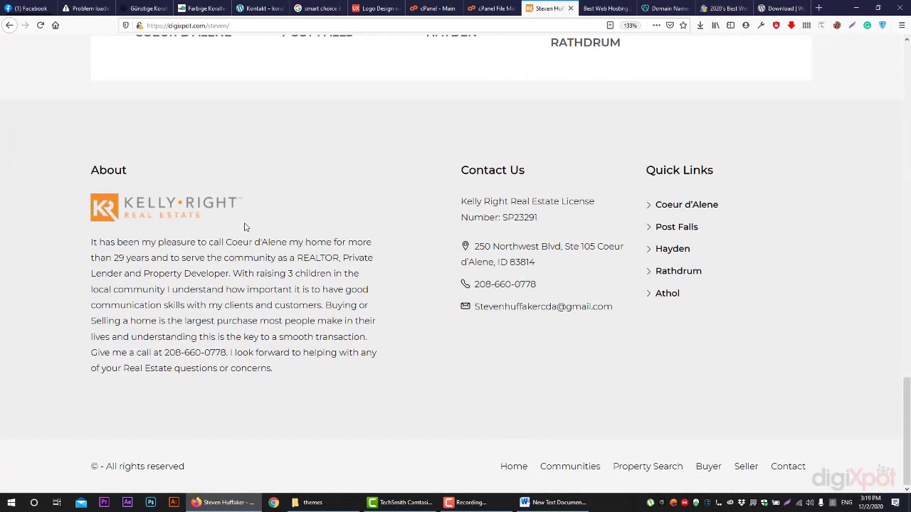
{"action": "left_click", "coordinate": [491, 8]}
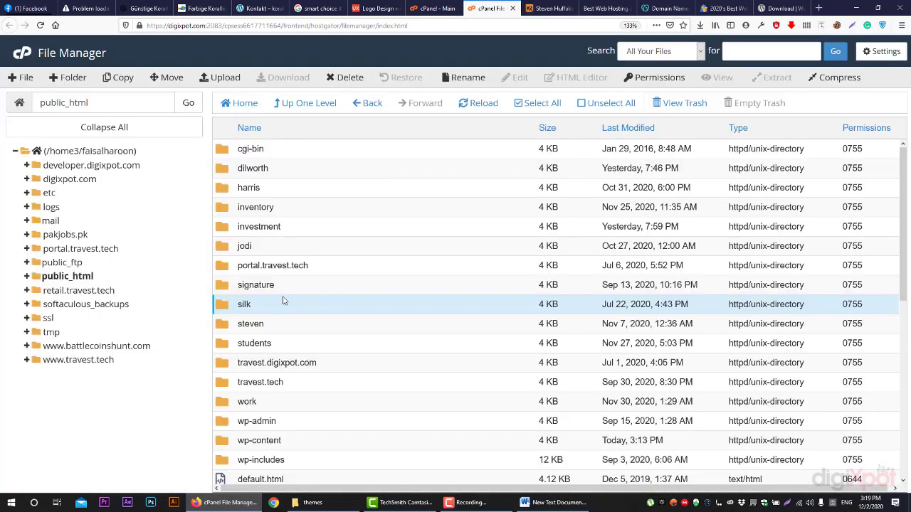
Open the steven folder and compare its files with the local wordpress folder in File Explorer
{"action": "double_click", "coordinate": [234, 324]}
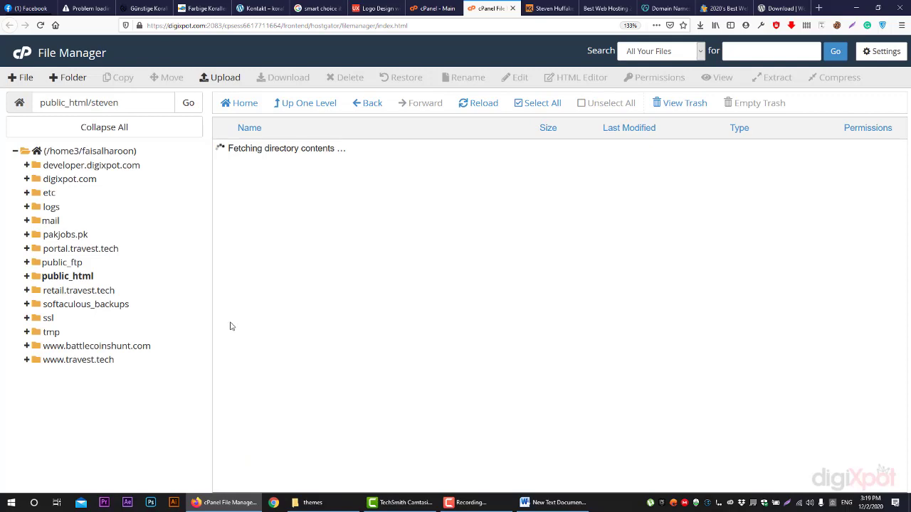
{"action": "scroll", "coordinate": [242, 313], "scroll_direction": "down", "scroll_amount": 2}
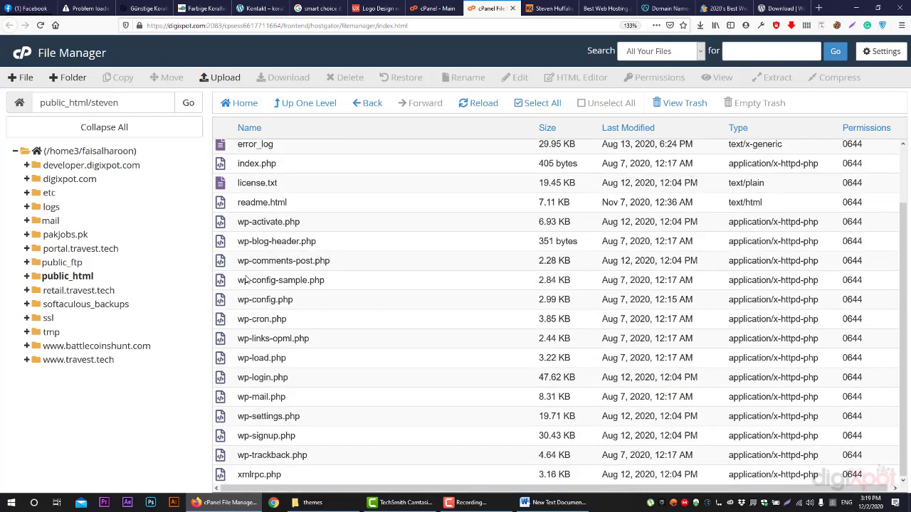
{"action": "scroll", "coordinate": [264, 407], "scroll_direction": "up", "scroll_amount": 1}
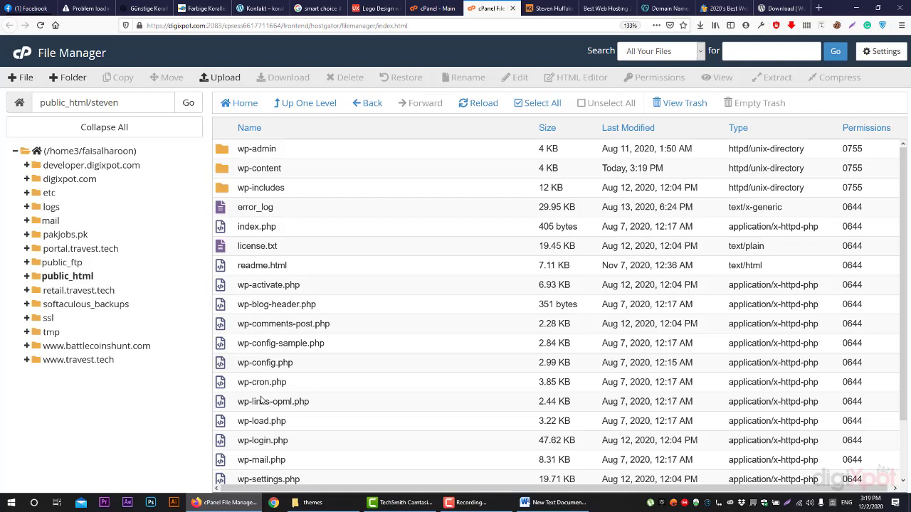
{"action": "left_click", "coordinate": [313, 502]}
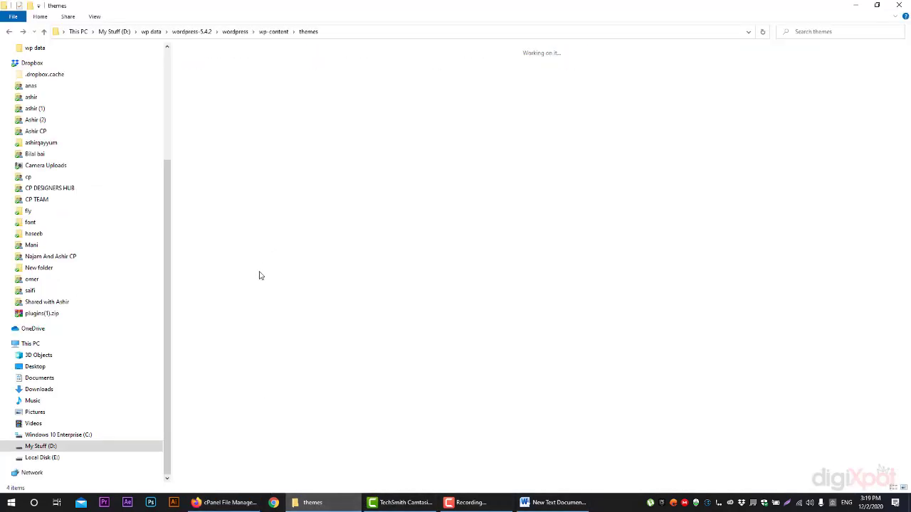
{"action": "left_click", "coordinate": [273, 32]}
{"action": "left_click", "coordinate": [235, 31]}
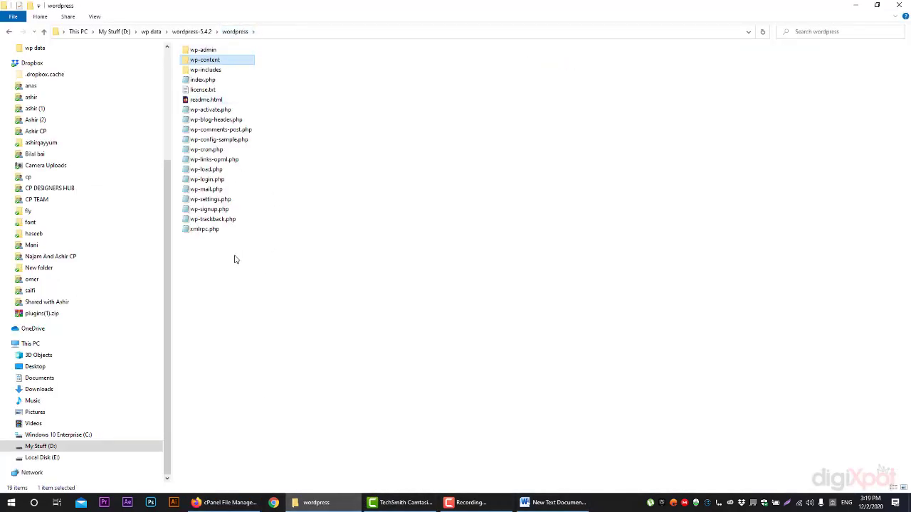
{"action": "left_click", "coordinate": [224, 502]}
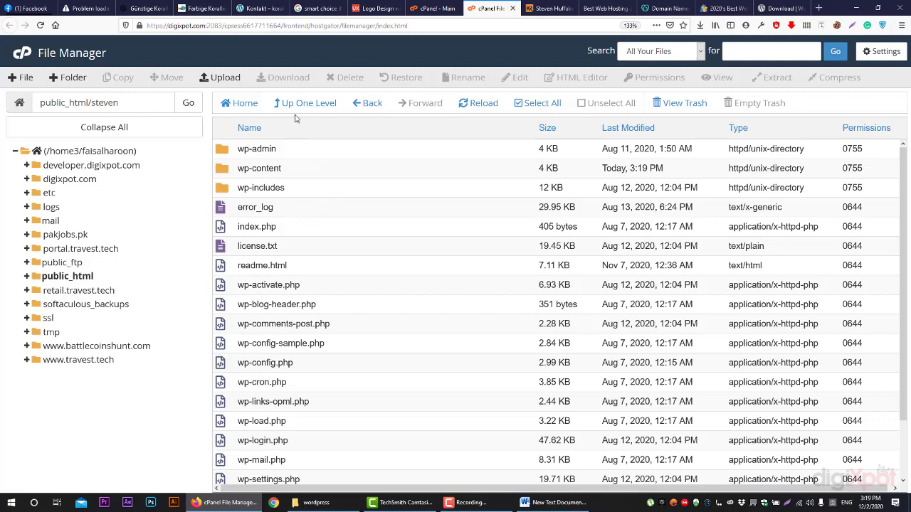
Go back up to public_html, select the steven folder, and select the steven site's address path
{"action": "left_click", "coordinate": [308, 104]}
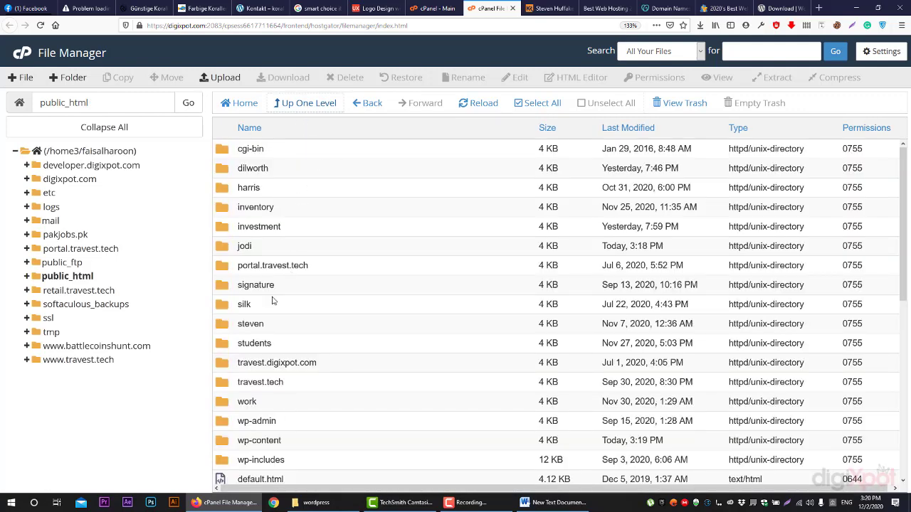
{"action": "left_click", "coordinate": [237, 325]}
{"action": "left_click", "coordinate": [559, 7]}
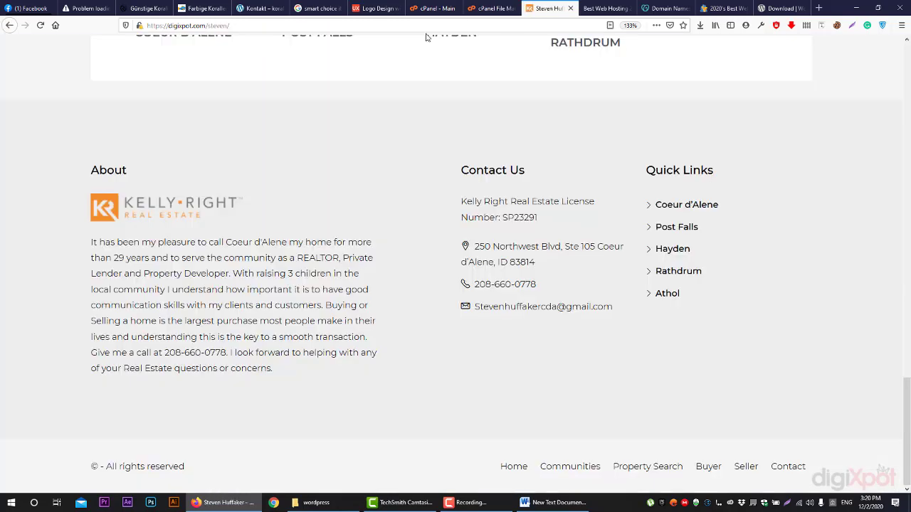
{"action": "double_click", "coordinate": [207, 31]}
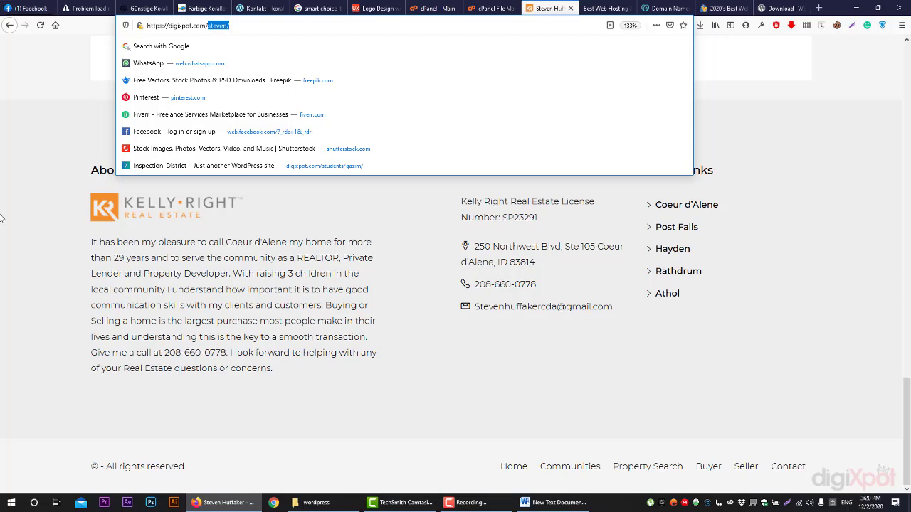
Open the students folder and load digixpot.com/students in the site tab
{"action": "left_click", "coordinate": [14, 267]}
{"action": "left_click", "coordinate": [483, 9]}
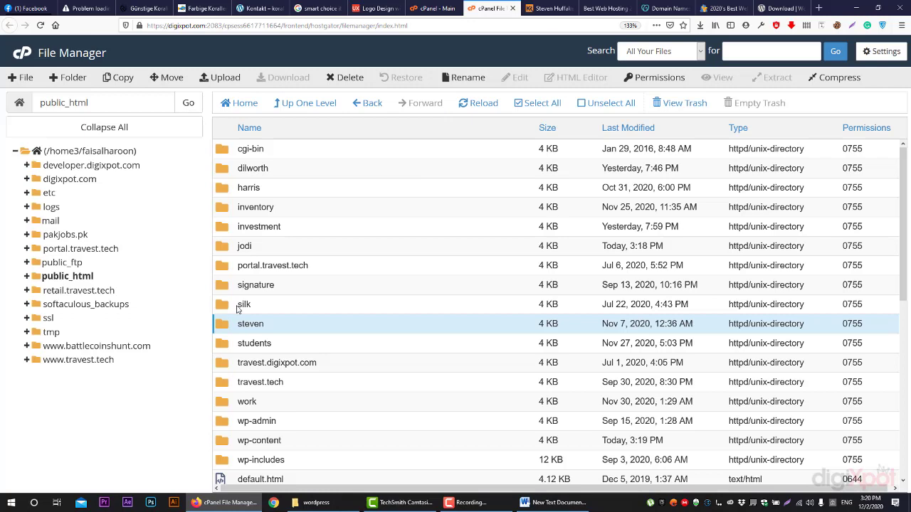
{"action": "double_click", "coordinate": [230, 343]}
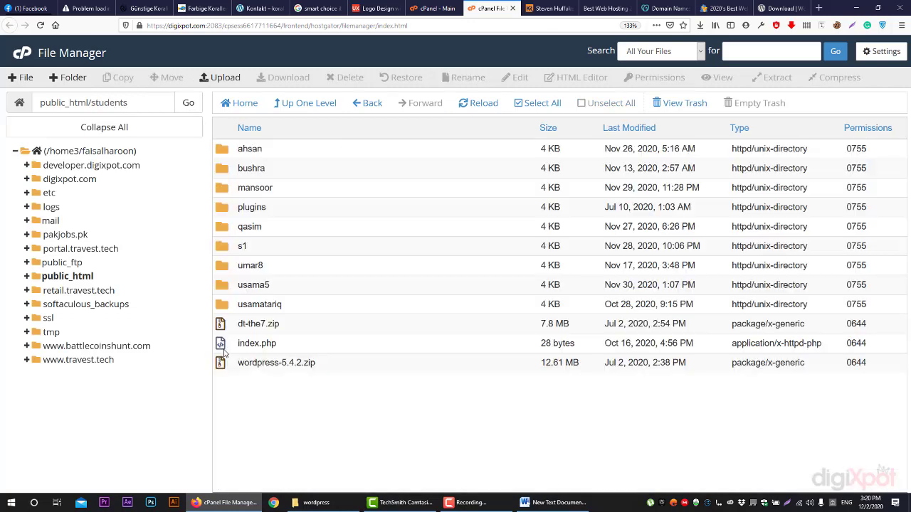
{"action": "left_click", "coordinate": [551, 7]}
{"action": "left_click_drag", "start_coordinate": [229, 25], "coordinate": [214, 29]}
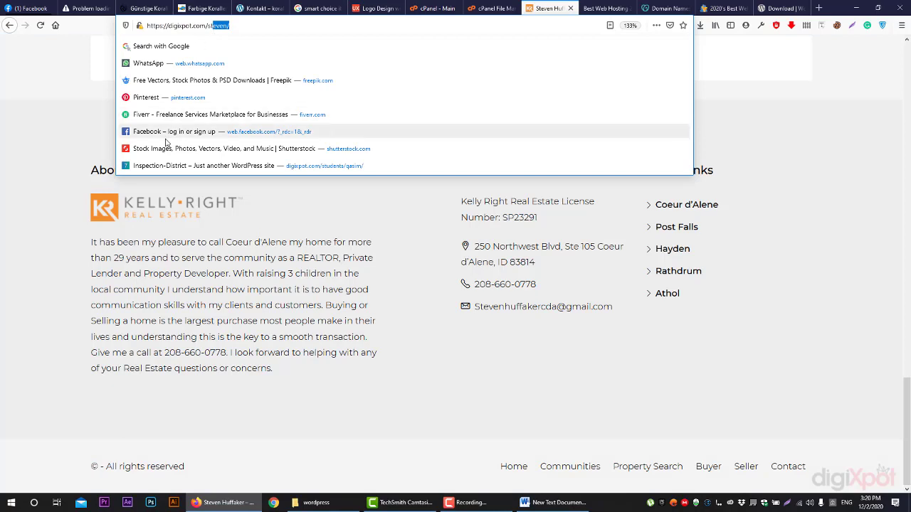
{"action": "type", "text": "ude"}
{"action": "key", "text": "BackSpace"}
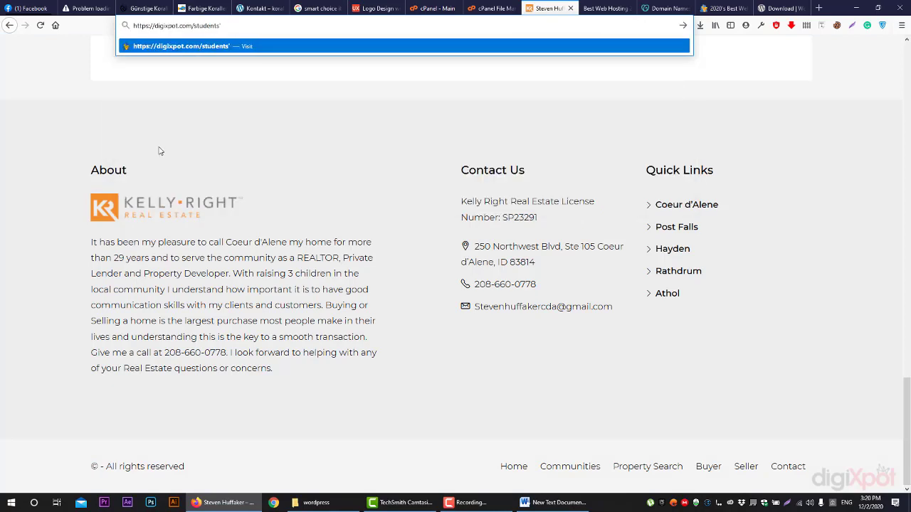
{"action": "key", "text": "Return"}
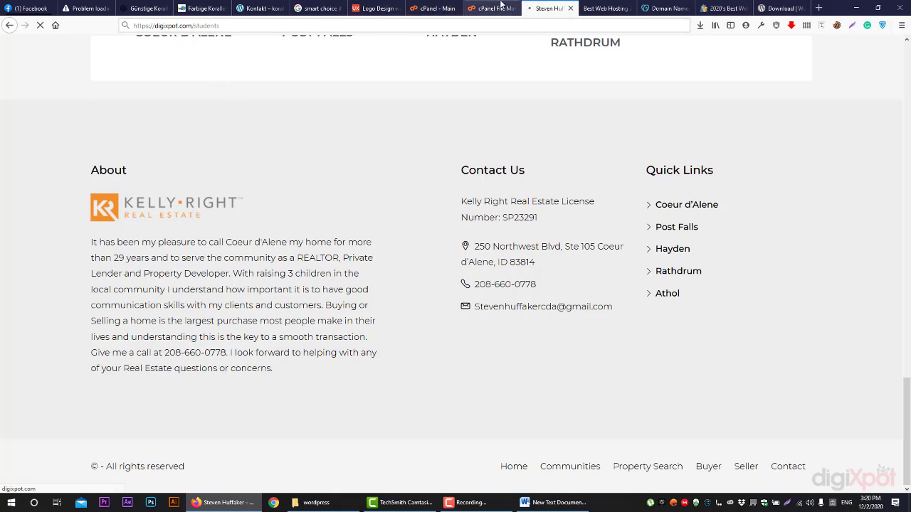
Check the network connection status while the WELCOME TO DIGIXPOT page loads, then return to File Manager
{"action": "left_click", "coordinate": [799, 501]}
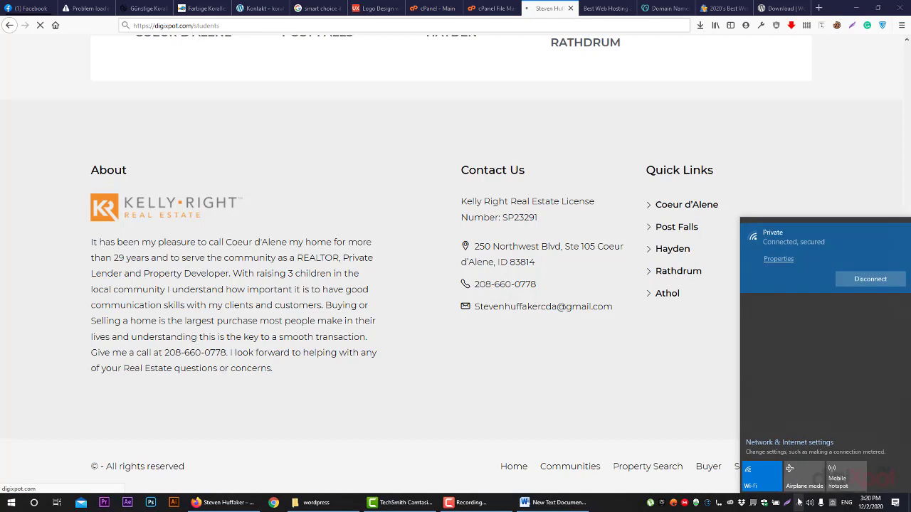
{"action": "left_click", "coordinate": [798, 501]}
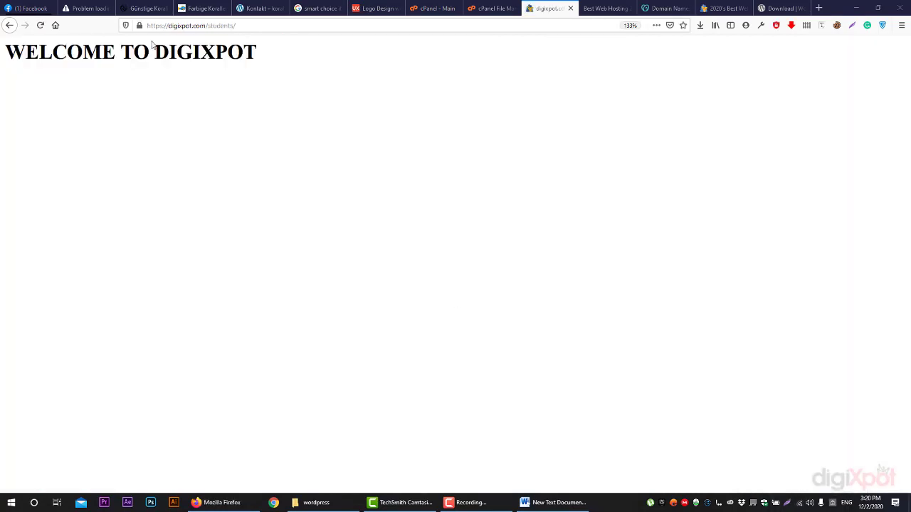
{"action": "left_click_drag", "start_coordinate": [50, 52], "coordinate": [246, 53]}
{"action": "left_click", "coordinate": [368, 83]}
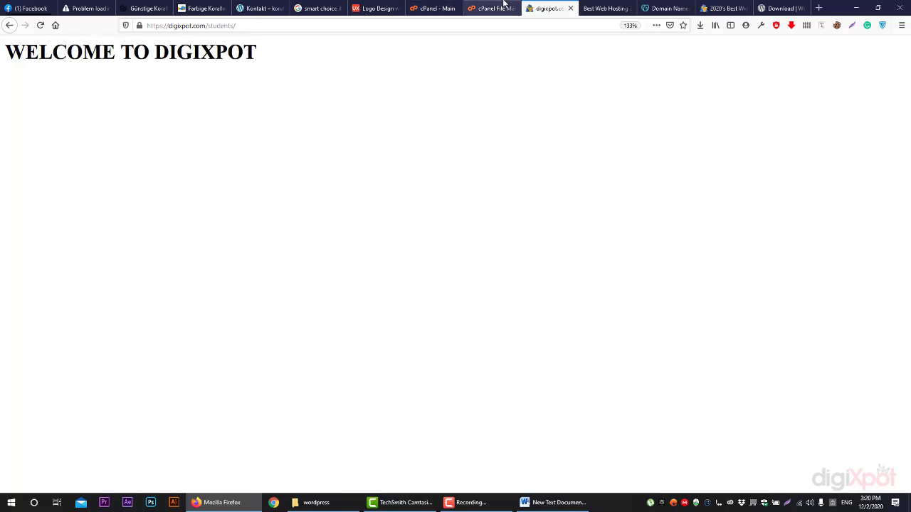
{"action": "left_click", "coordinate": [491, 8]}
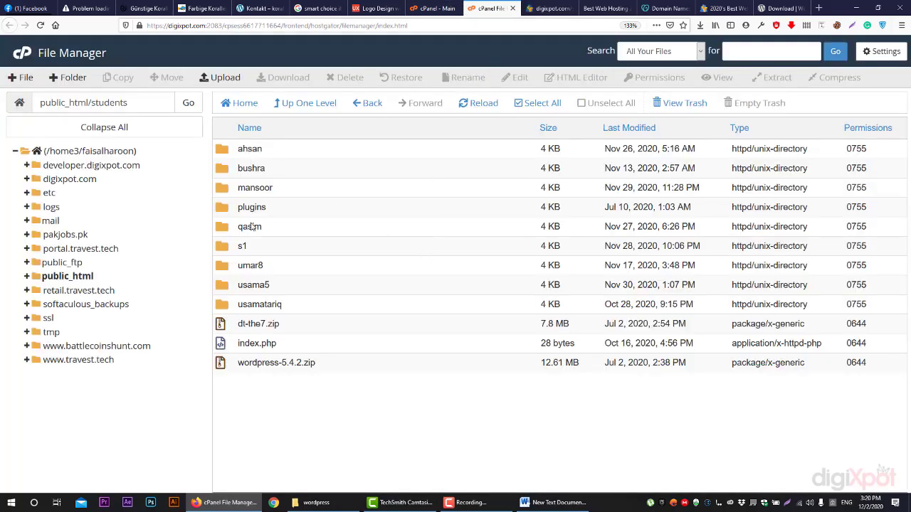
Permanently delete index.php from the students folder, skipping the trash
{"action": "left_click", "coordinate": [262, 343]}
{"action": "right_click", "coordinate": [295, 344]}
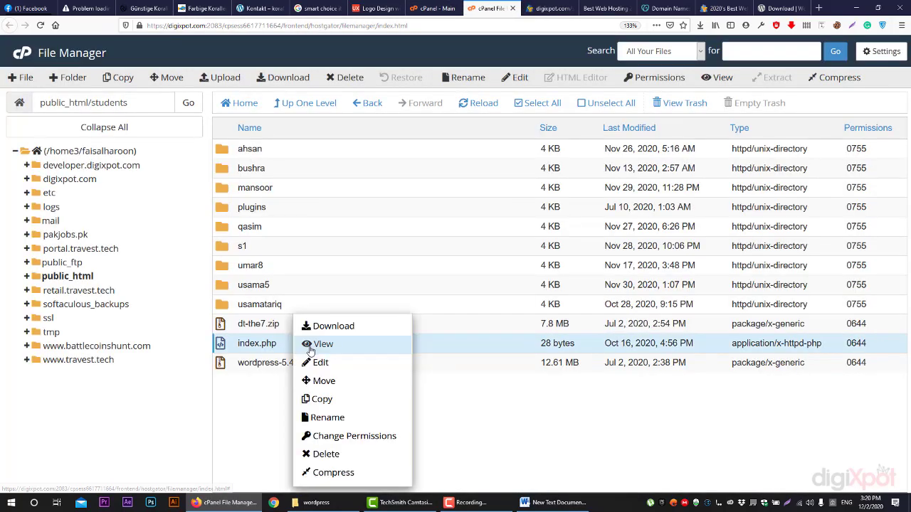
{"action": "left_click", "coordinate": [326, 454]}
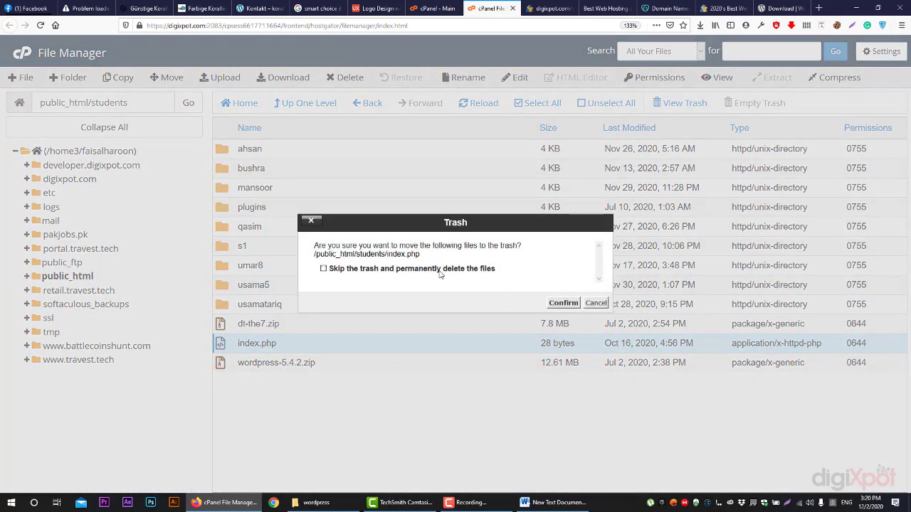
{"action": "left_click", "coordinate": [438, 270]}
{"action": "left_click", "coordinate": [563, 303]}
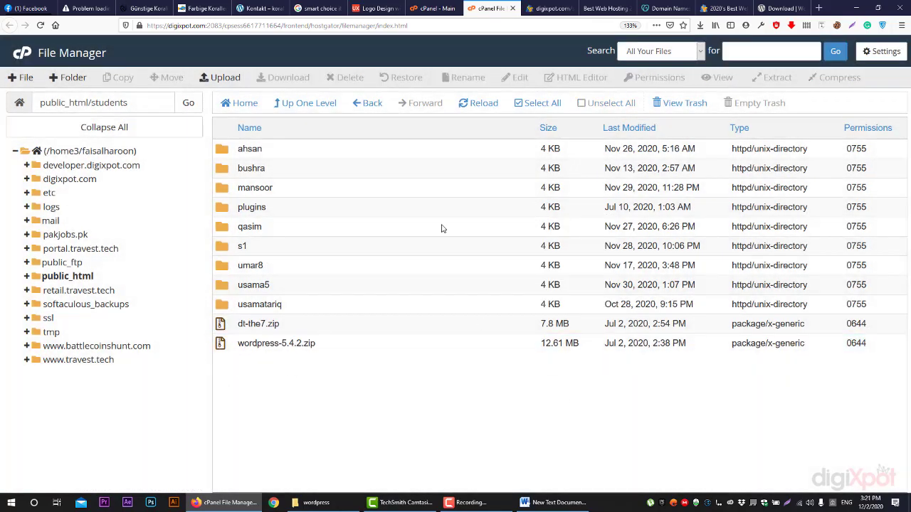
Reload digixpot.com/students to see the Index of /students directory listing
{"action": "left_click", "coordinate": [548, 8]}
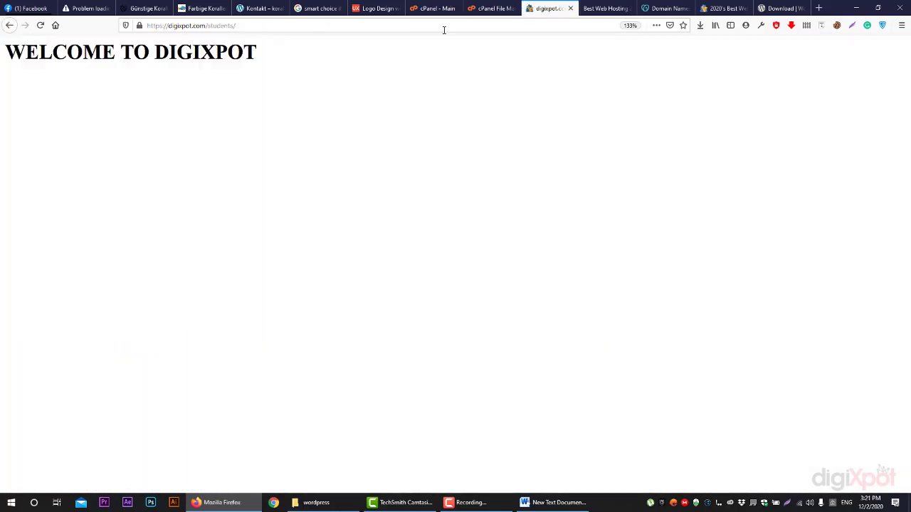
{"action": "left_click", "coordinate": [40, 24]}
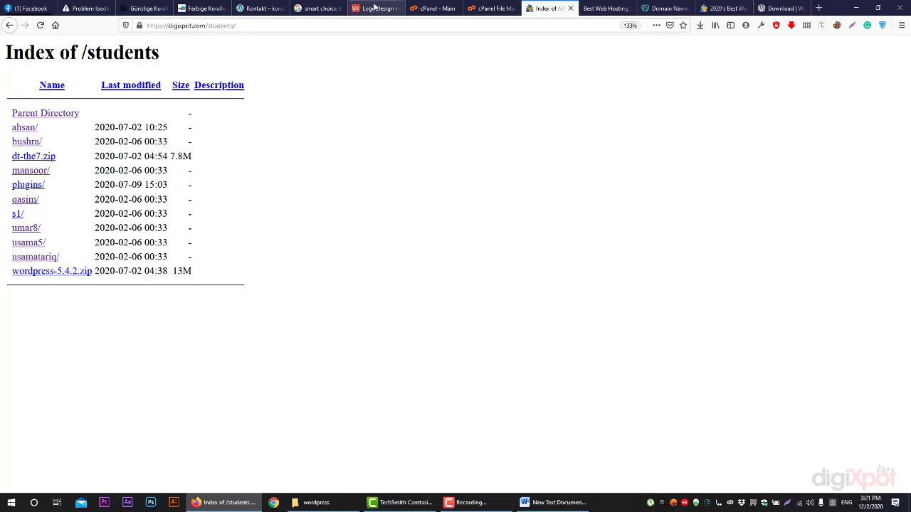
{"action": "left_click", "coordinate": [491, 8]}
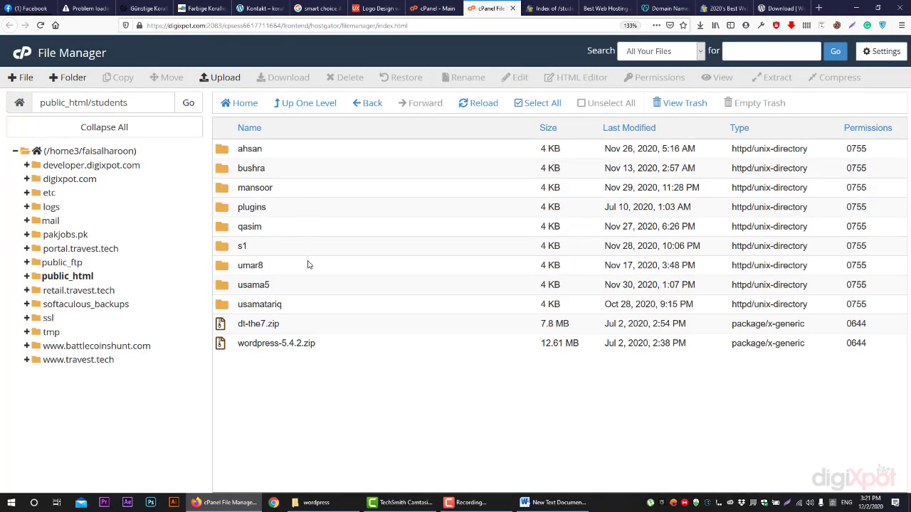
{"action": "left_click", "coordinate": [574, 12]}
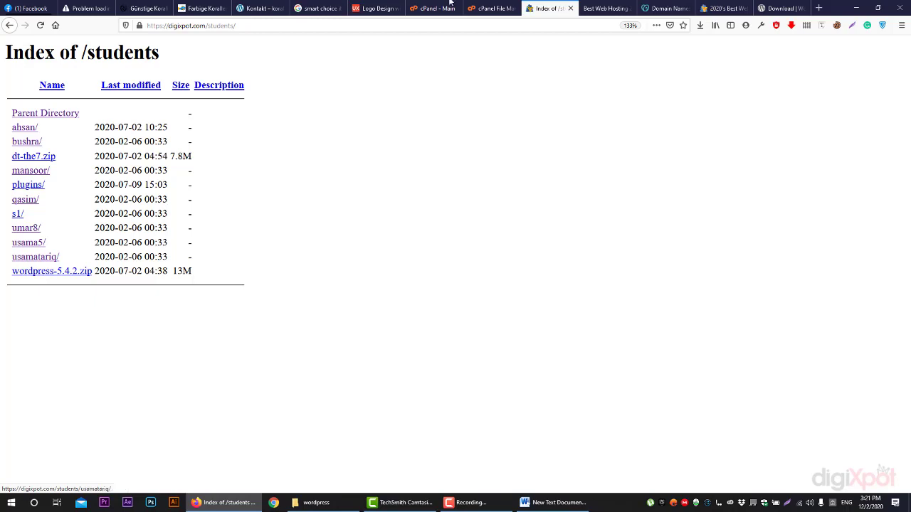
Create a new file named inde.php in the students folder
{"action": "left_click", "coordinate": [490, 8]}
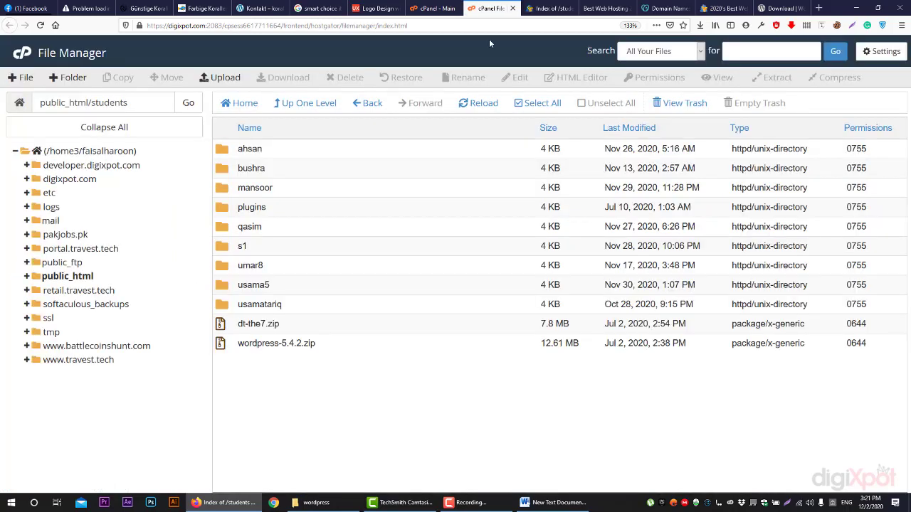
{"action": "left_click", "coordinate": [20, 76]}
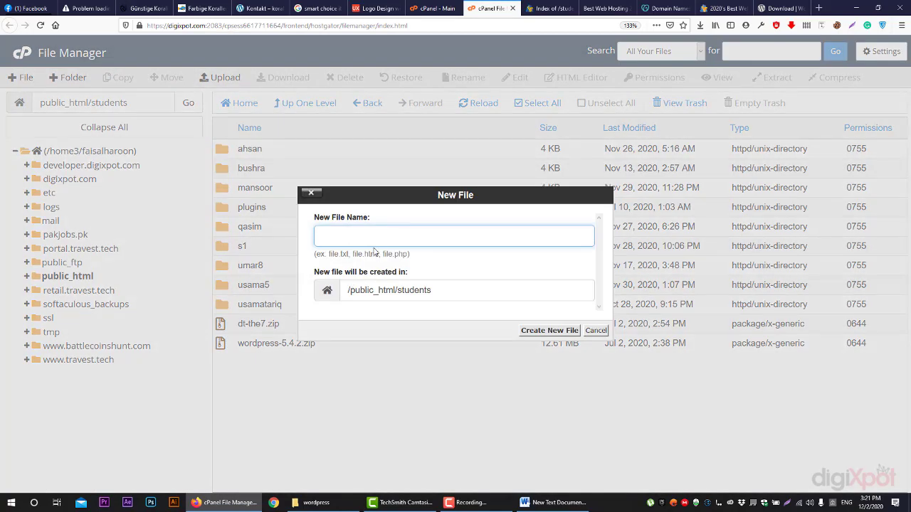
{"action": "type", "text": "inde.php"}
{"action": "left_click", "coordinate": [549, 330]}
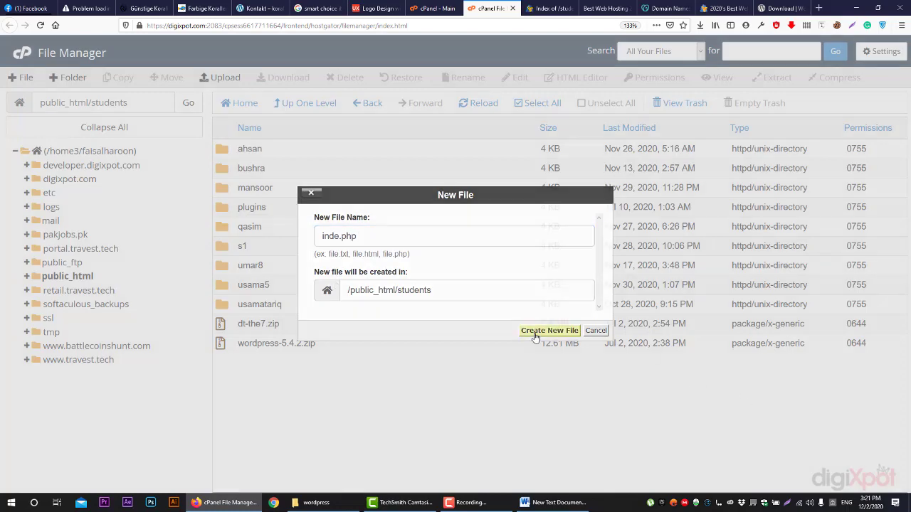
Rename inde.php to index.php and open it for editing
{"action": "right_click", "coordinate": [262, 343]}
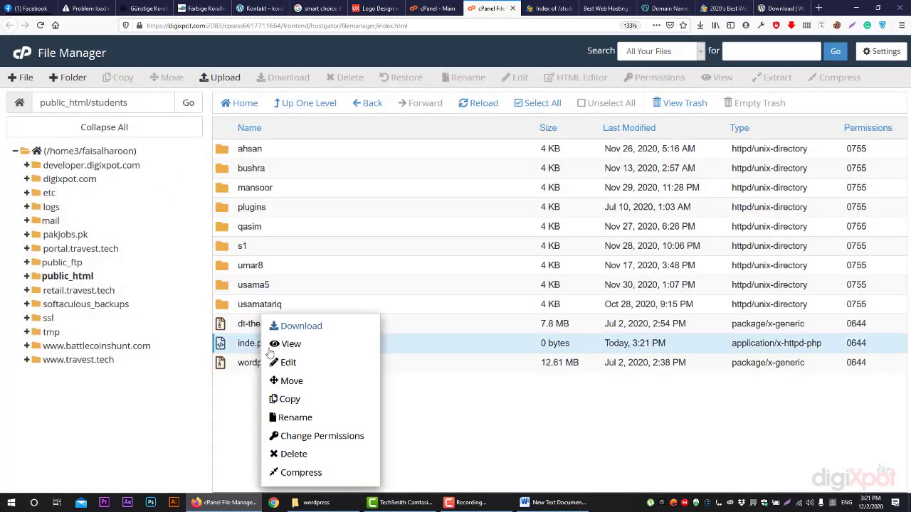
{"action": "left_click", "coordinate": [294, 417]}
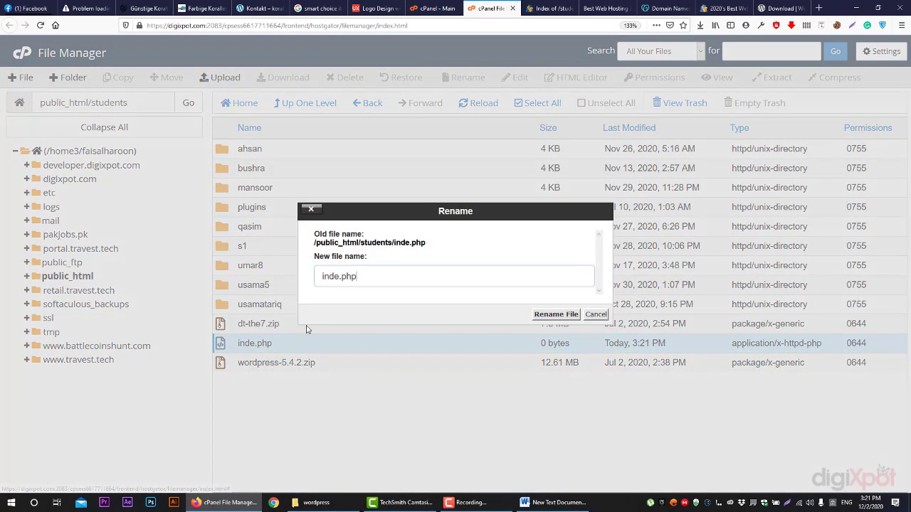
{"action": "left_click", "coordinate": [340, 276]}
{"action": "type", "text": "x"}
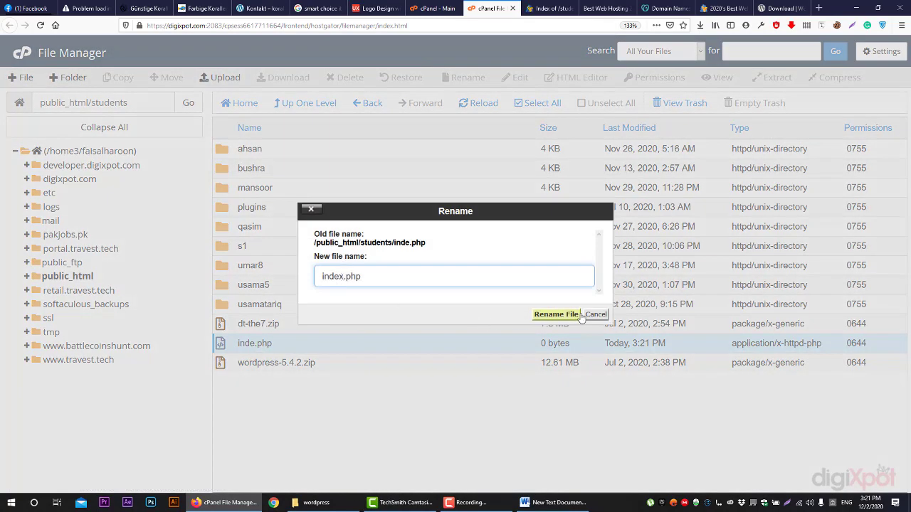
{"action": "left_click", "coordinate": [552, 316]}
{"action": "right_click", "coordinate": [358, 341]}
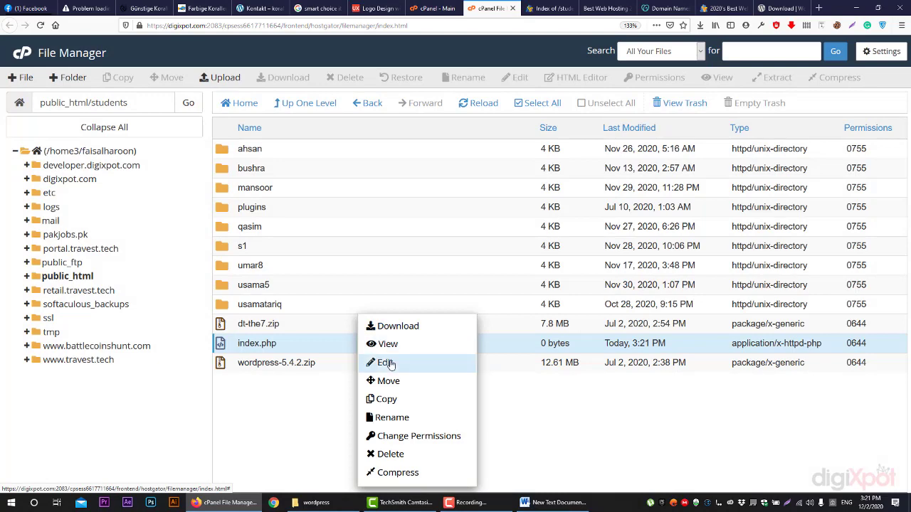
{"action": "left_click", "coordinate": [385, 363]}
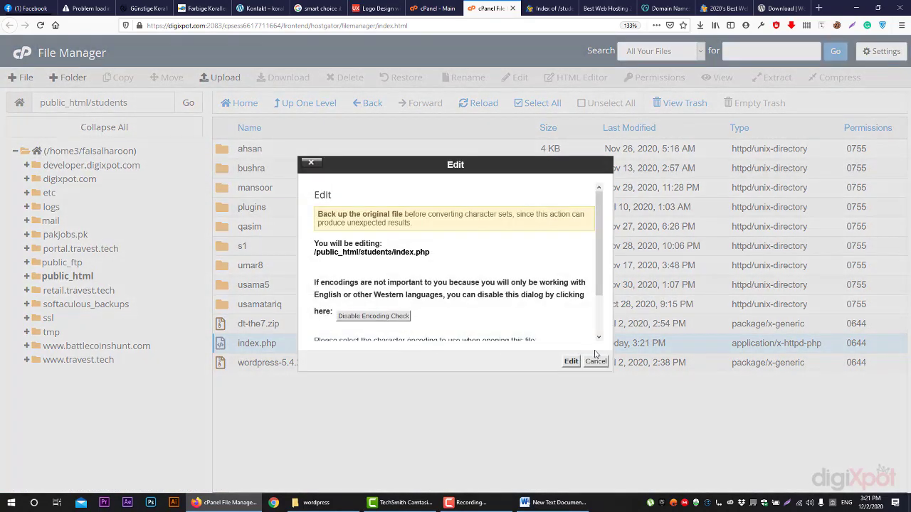
Write <h1>DIGIXPOT</h1> into index.php in the code editor, save, and close it
{"action": "left_click", "coordinate": [571, 361]}
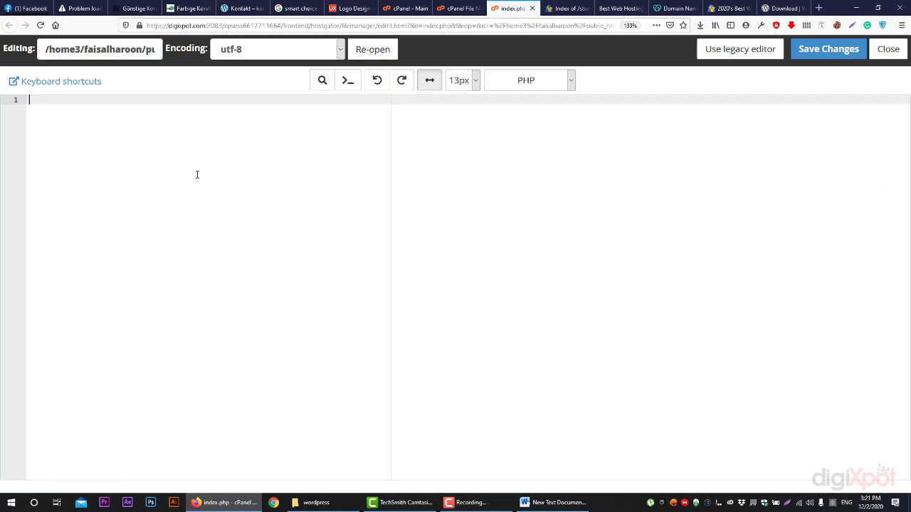
{"action": "type", "text": "<h1>DIGIXPOT</h1>"}
{"action": "left_click", "coordinate": [825, 49]}
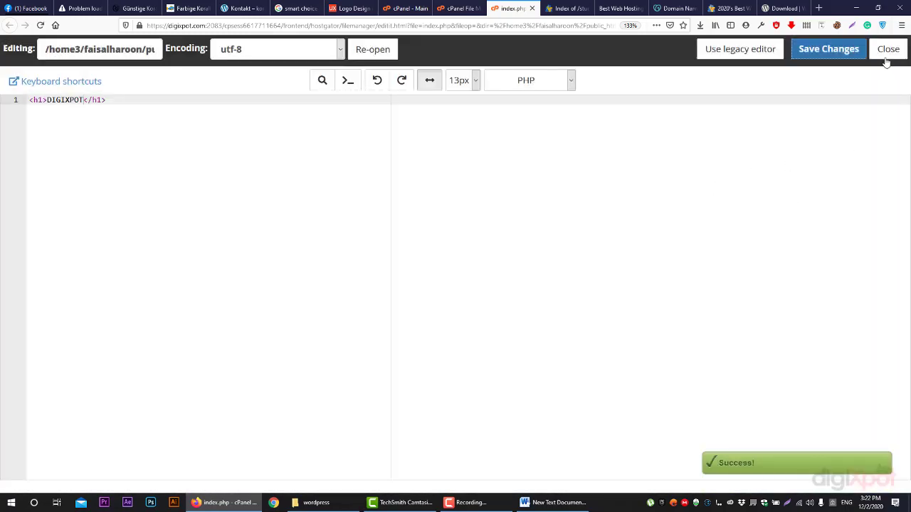
{"action": "left_click", "coordinate": [888, 48]}
Reload the students page to confirm it now shows the DIGIXPOT heading
{"action": "left_click", "coordinate": [535, 8]}
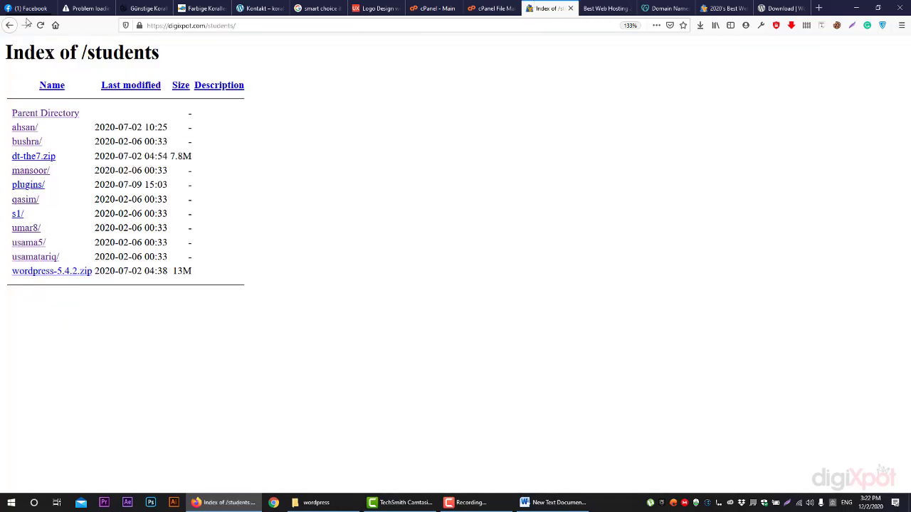
{"action": "left_click", "coordinate": [41, 25]}
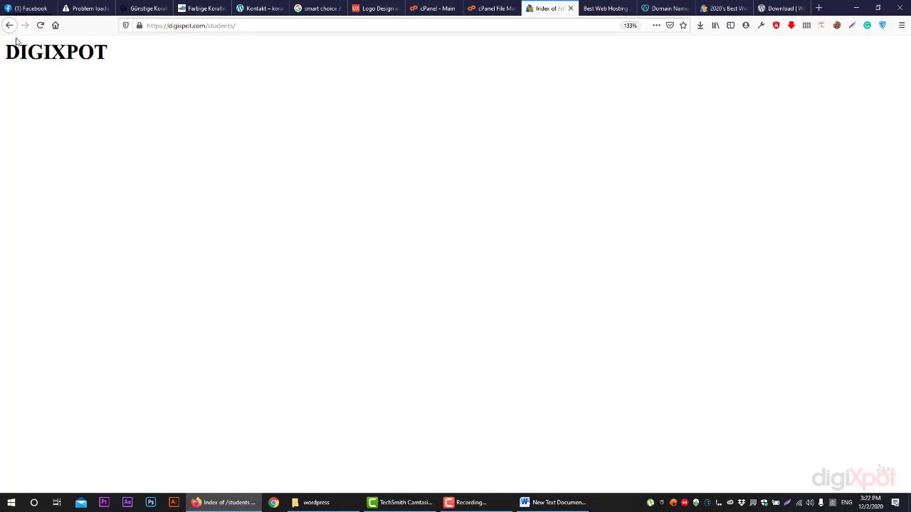
{"action": "left_click", "coordinate": [494, 8]}
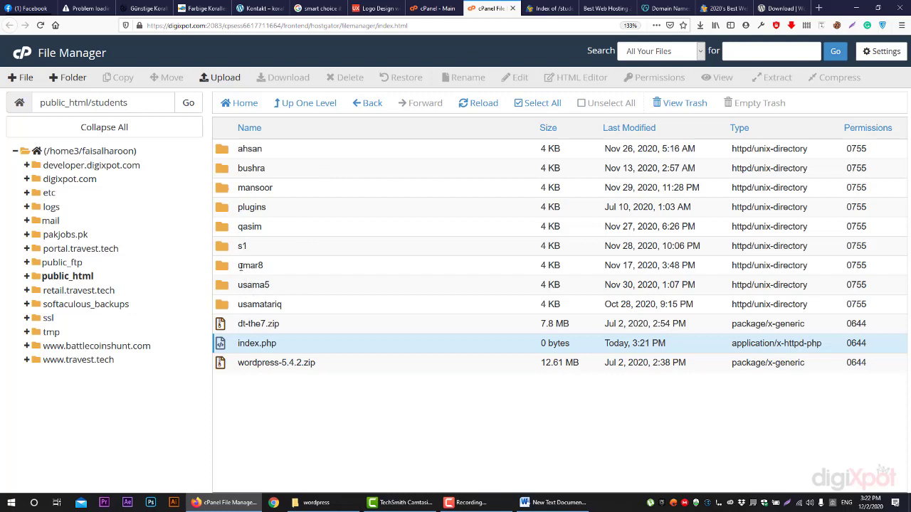
{"action": "left_click", "coordinate": [542, 8]}
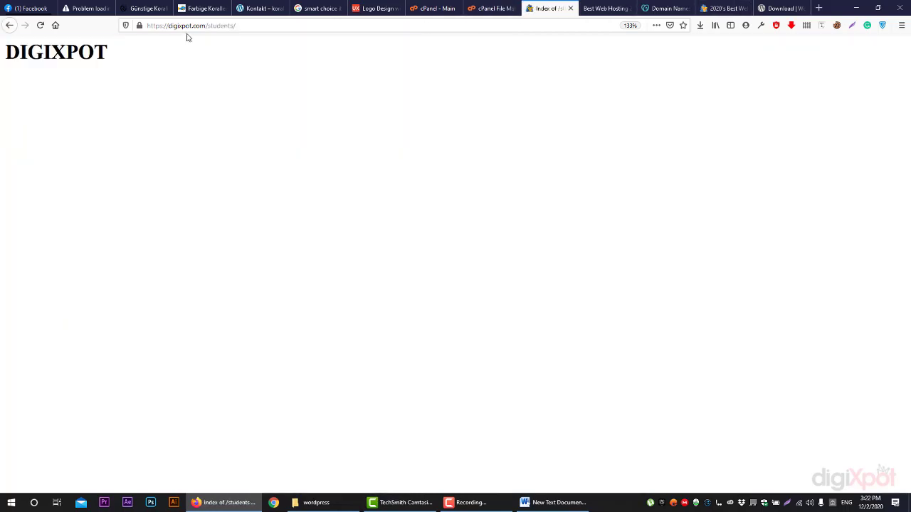
{"action": "left_click_drag", "start_coordinate": [237, 26], "coordinate": [197, 28]}
{"action": "type", "text": "QA"}
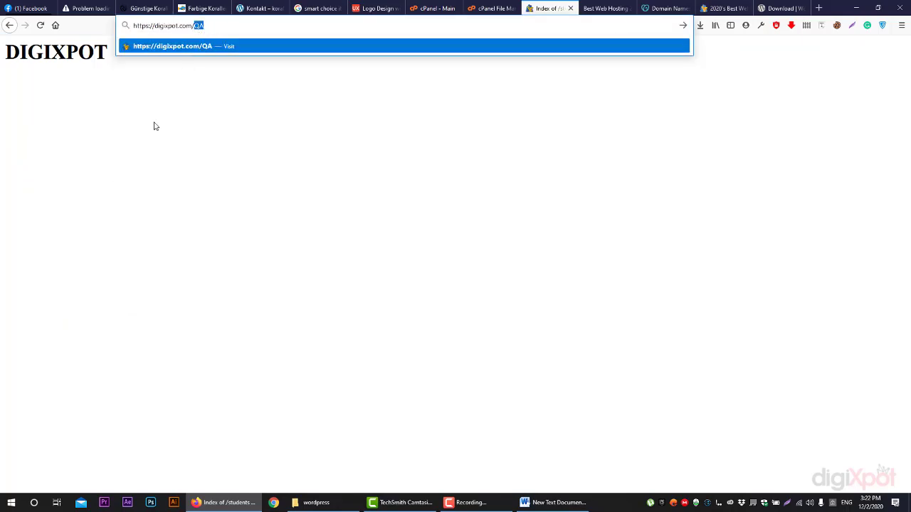
{"action": "type", "text": "stu"}
{"action": "key", "text": "Right"}
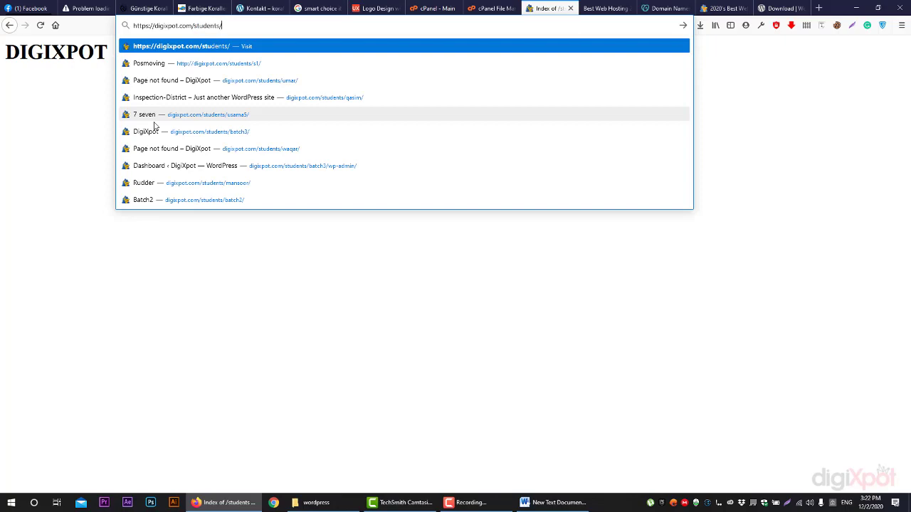
{"action": "left_click", "coordinate": [491, 8]}
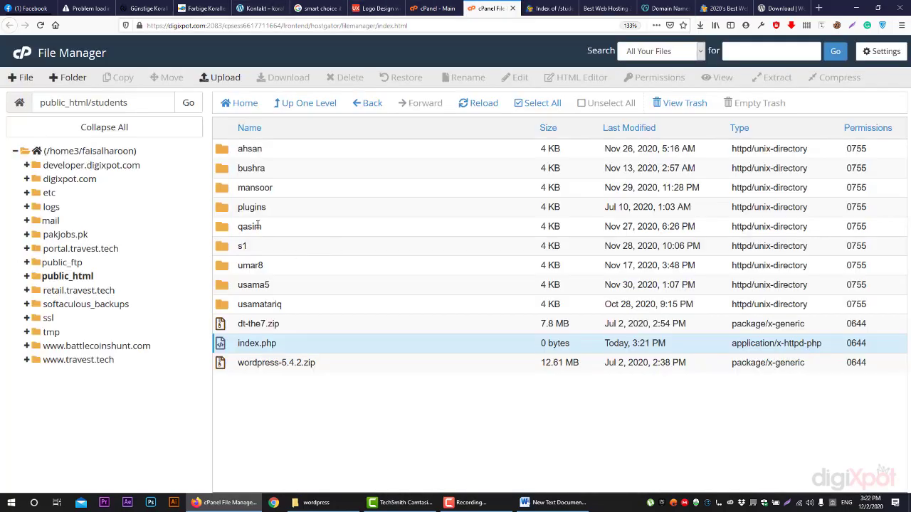
{"action": "left_click", "coordinate": [548, 8]}
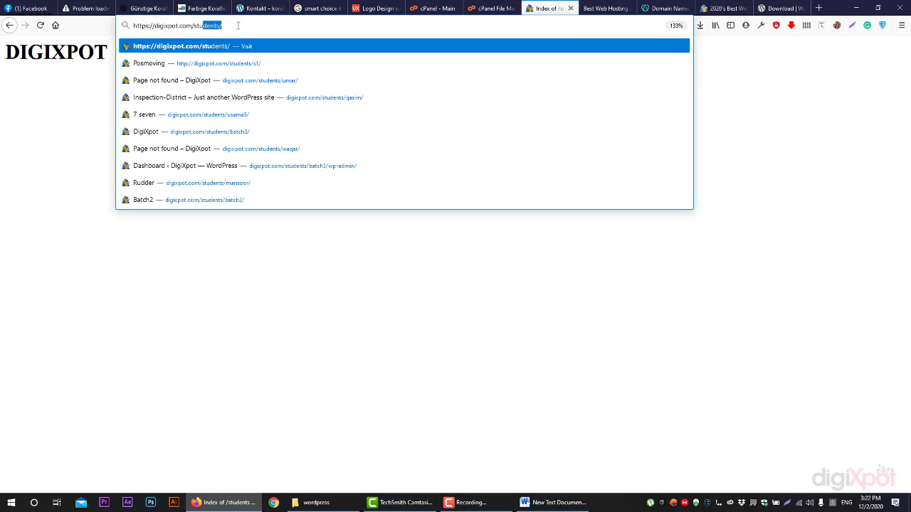
{"action": "key", "text": "Right"}
Load digixpot.com/students/qasim/ and scroll through the hair-business shop site
{"action": "type", "text": "qasim"}
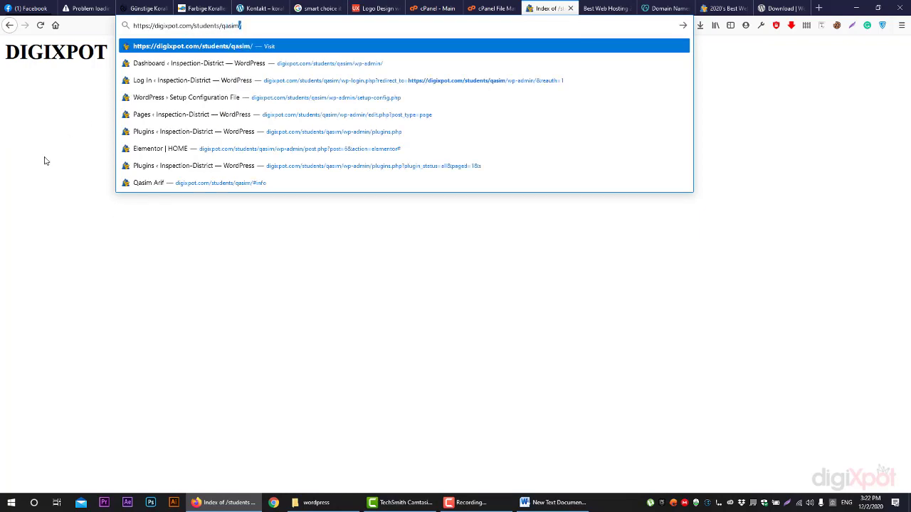
{"action": "key", "text": "Return"}
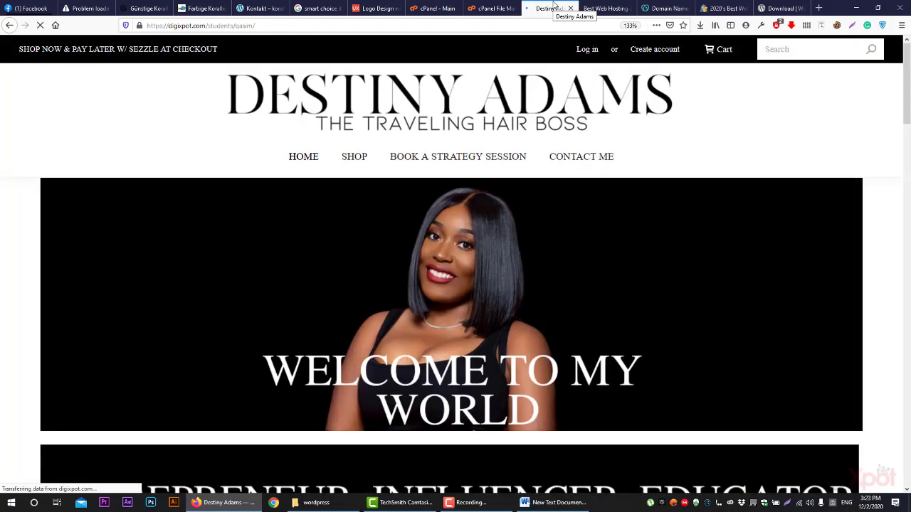
{"action": "scroll", "coordinate": [550, 137], "scroll_direction": "down", "scroll_amount": 3}
{"action": "scroll", "coordinate": [550, 137], "scroll_direction": "down", "scroll_amount": 8}
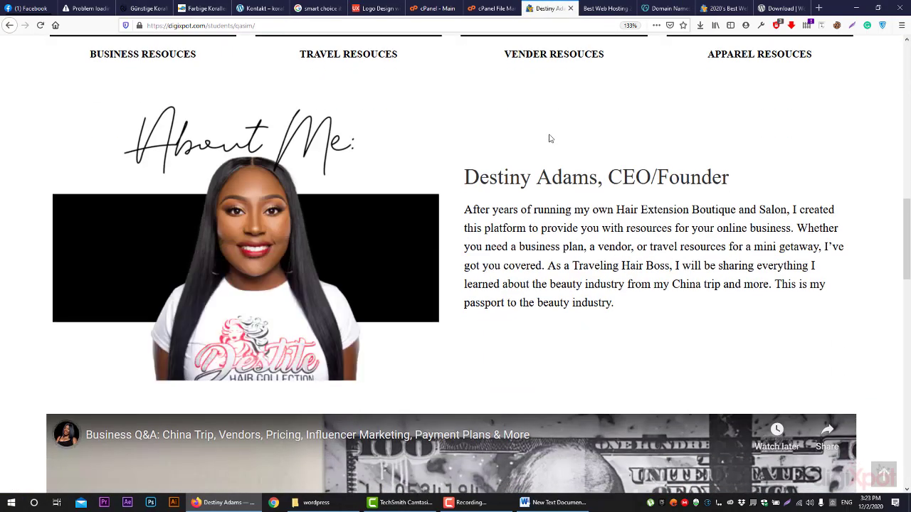
{"action": "scroll", "coordinate": [549, 138], "scroll_direction": "down", "scroll_amount": 6}
{"action": "scroll", "coordinate": [549, 139], "scroll_direction": "down", "scroll_amount": 6}
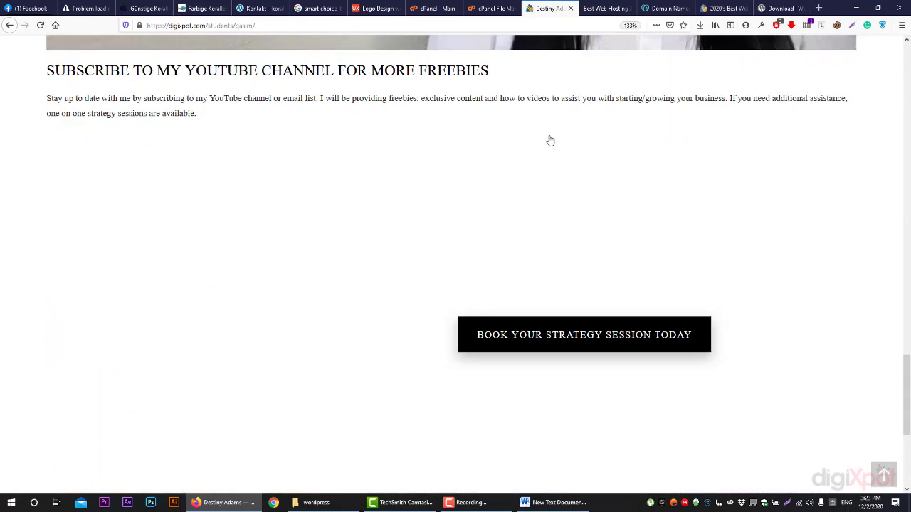
{"action": "scroll", "coordinate": [549, 141], "scroll_direction": "down", "scroll_amount": 2}
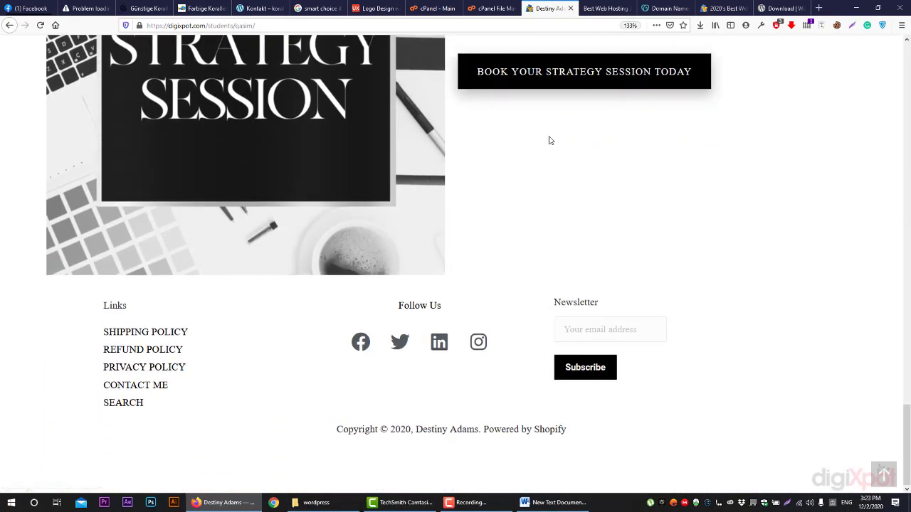
{"action": "scroll", "coordinate": [775, 367], "scroll_direction": "up", "scroll_amount": 8}
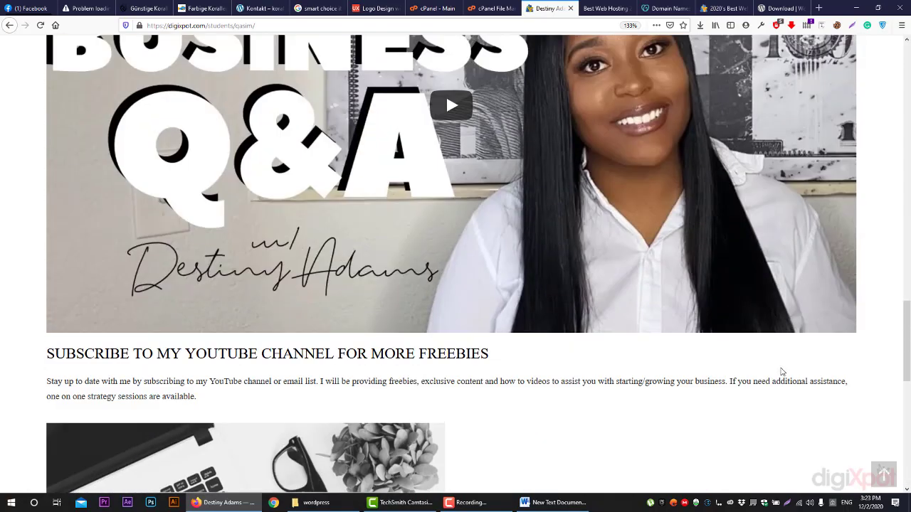
{"action": "scroll", "coordinate": [782, 371], "scroll_direction": "up", "scroll_amount": 8}
{"action": "scroll", "coordinate": [779, 372], "scroll_direction": "up", "scroll_amount": 8}
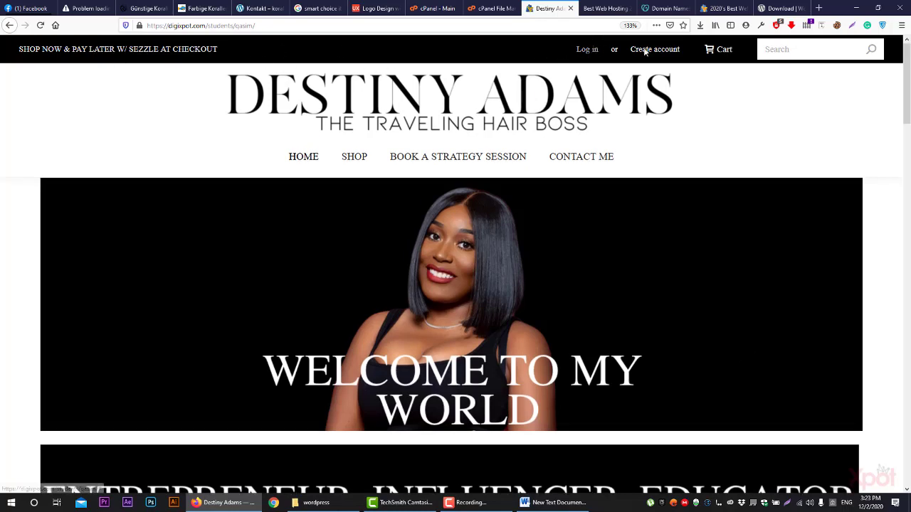
{"action": "scroll", "coordinate": [737, 261], "scroll_direction": "down", "scroll_amount": 2}
{"action": "scroll", "coordinate": [736, 262], "scroll_direction": "down", "scroll_amount": 15}
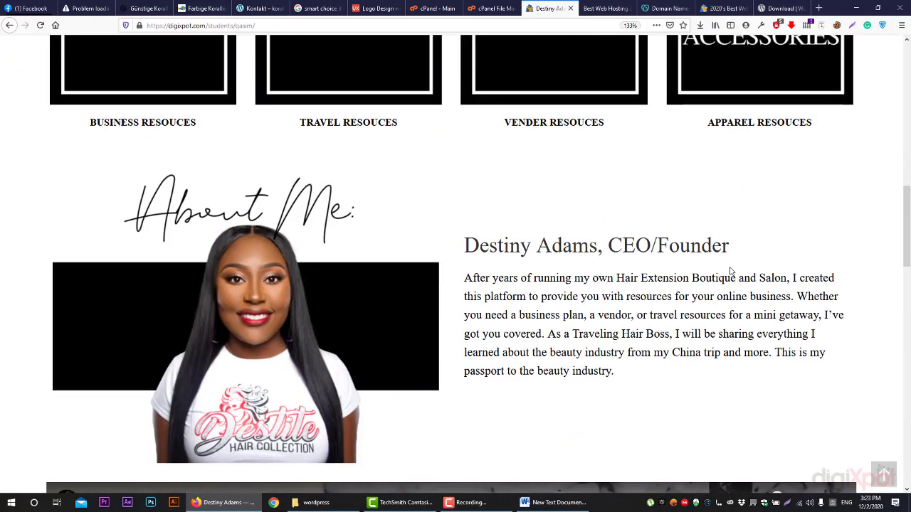
{"action": "scroll", "coordinate": [728, 278], "scroll_direction": "down", "scroll_amount": 5}
{"action": "scroll", "coordinate": [705, 275], "scroll_direction": "up", "scroll_amount": 15}
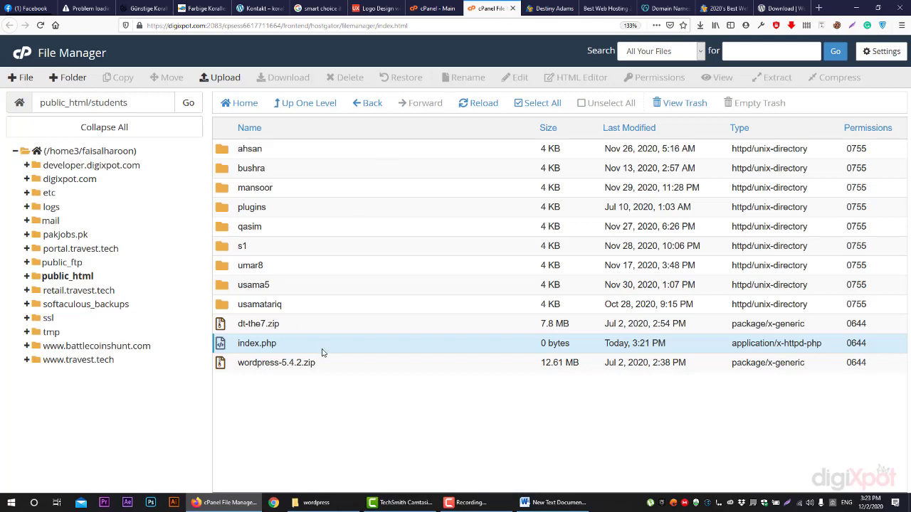
Deselect index.php and select wordpress-5.4.2.zip in the students folder
{"action": "left_click", "coordinate": [281, 389]}
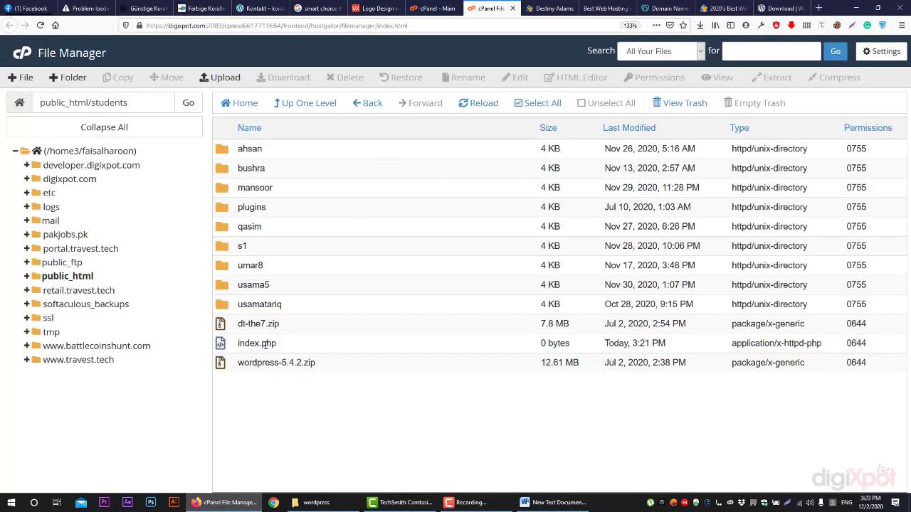
{"action": "left_click", "coordinate": [290, 363]}
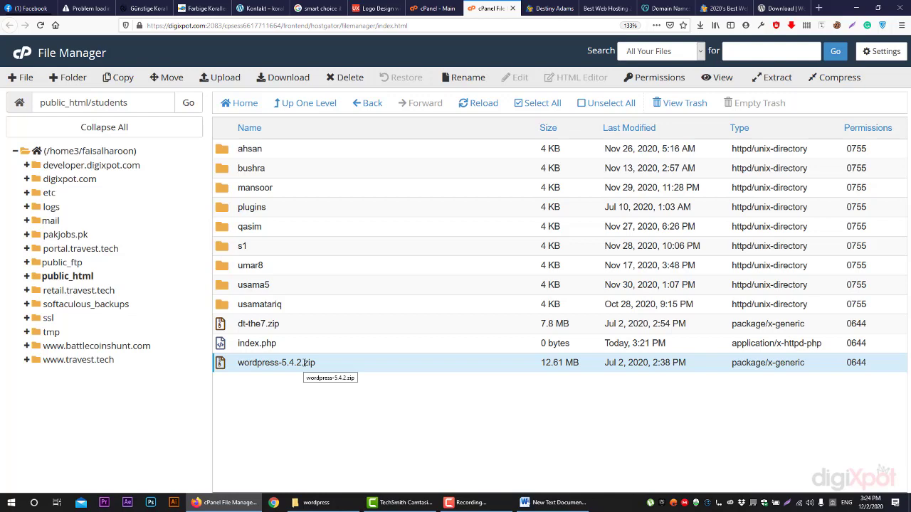
{"action": "left_click", "coordinate": [318, 501]}
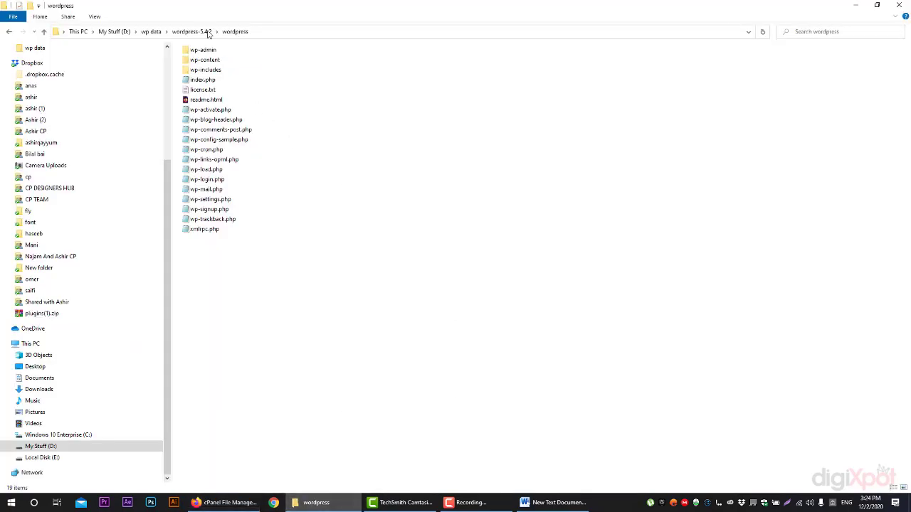
{"action": "left_click", "coordinate": [152, 32]}
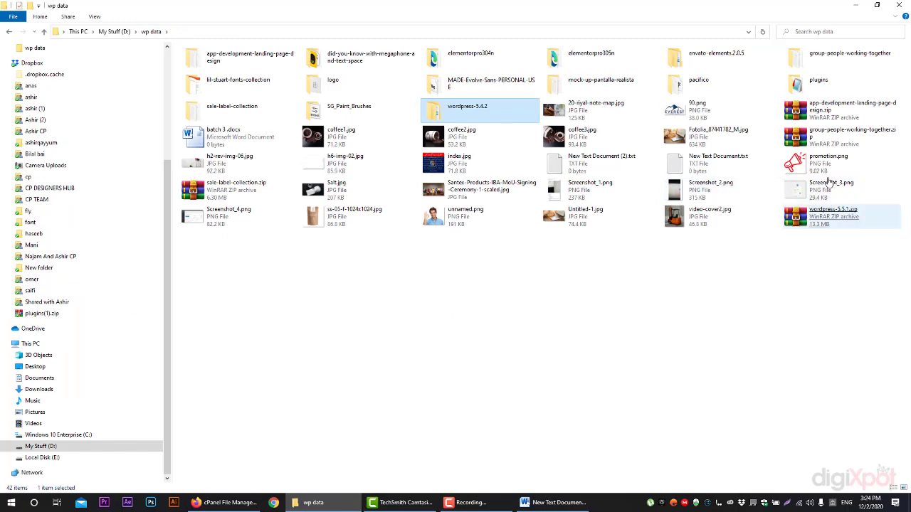
{"action": "left_click", "coordinate": [838, 219]}
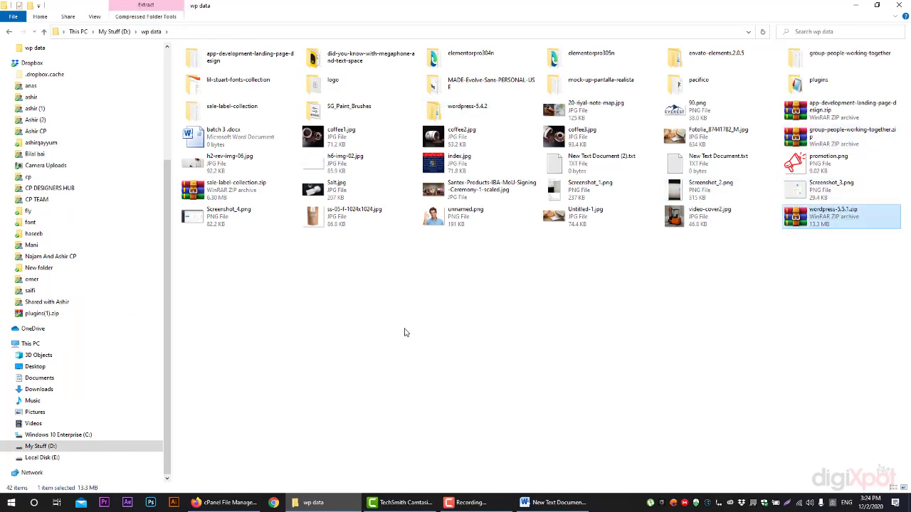
{"action": "left_click", "coordinate": [226, 502]}
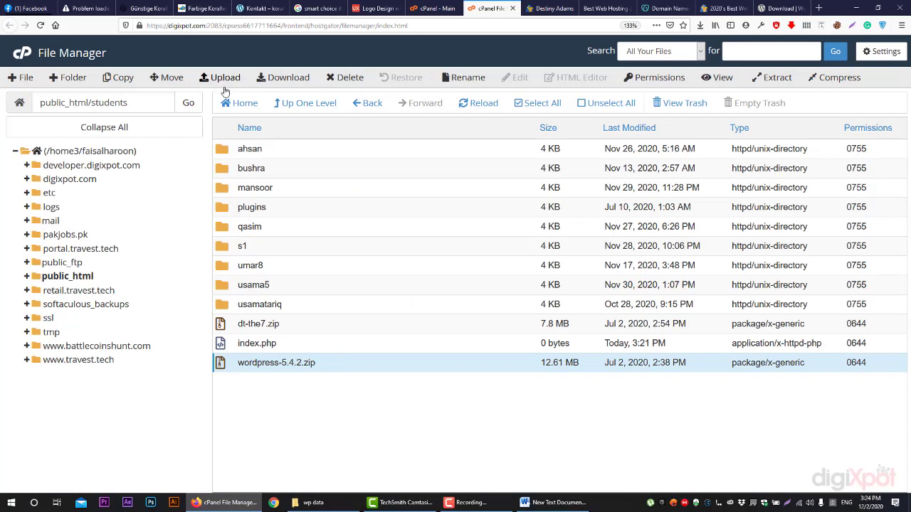
Extract wordpress-5.4.2.zip into /public_html/students
{"action": "left_click", "coordinate": [484, 110]}
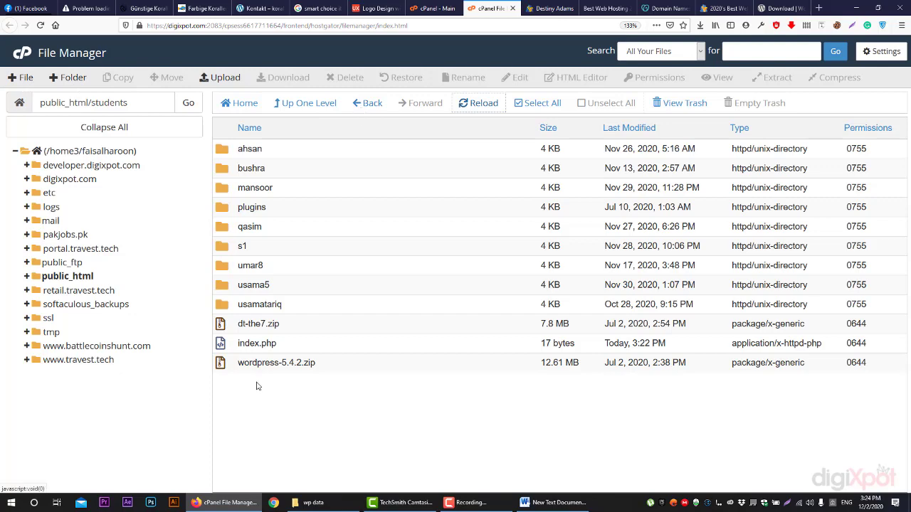
{"action": "right_click", "coordinate": [294, 363]}
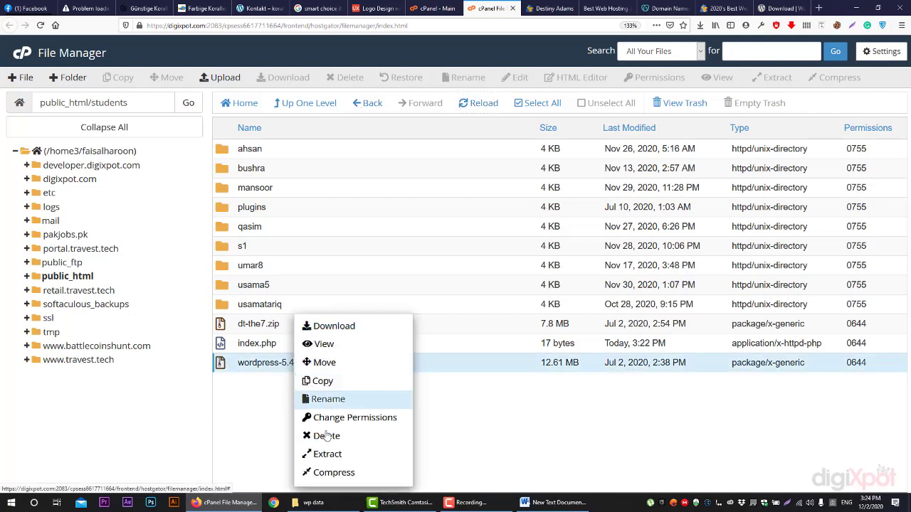
{"action": "left_click", "coordinate": [327, 454]}
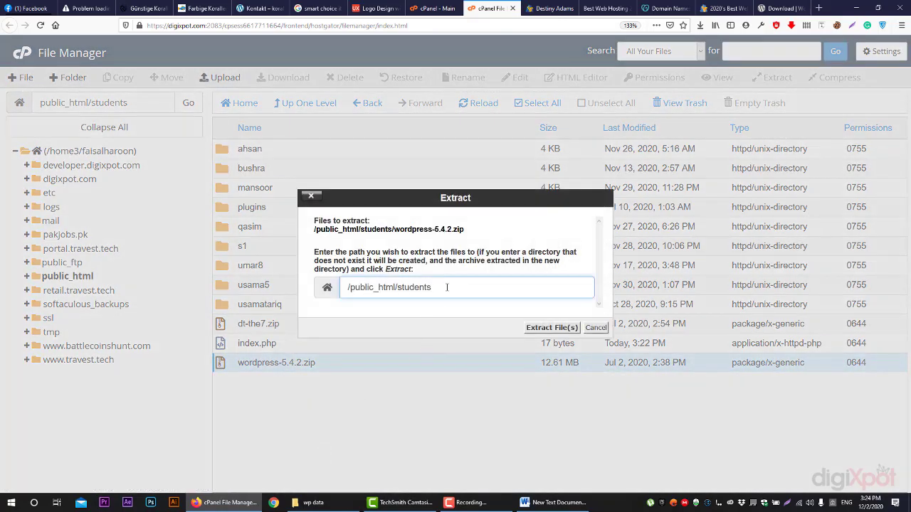
{"action": "left_click_drag", "start_coordinate": [350, 287], "coordinate": [440, 286]}
{"action": "left_click", "coordinate": [528, 329]}
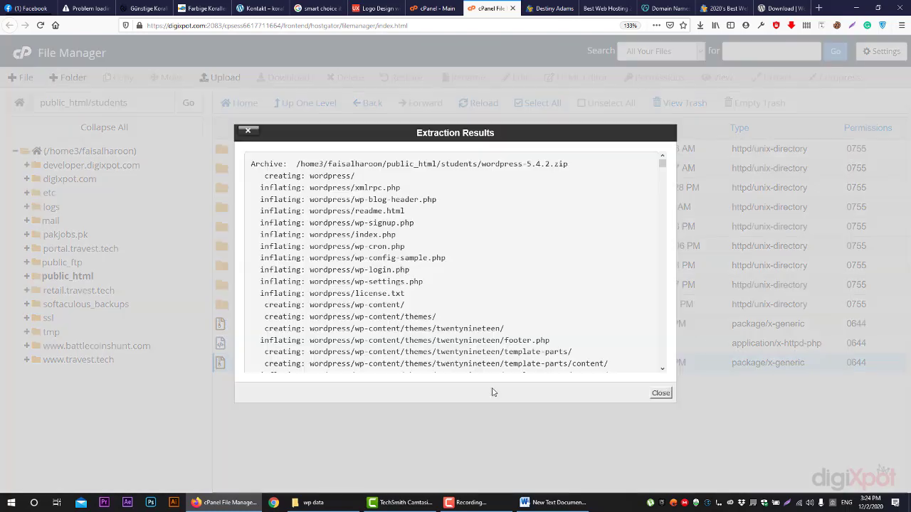
{"action": "left_click", "coordinate": [660, 394]}
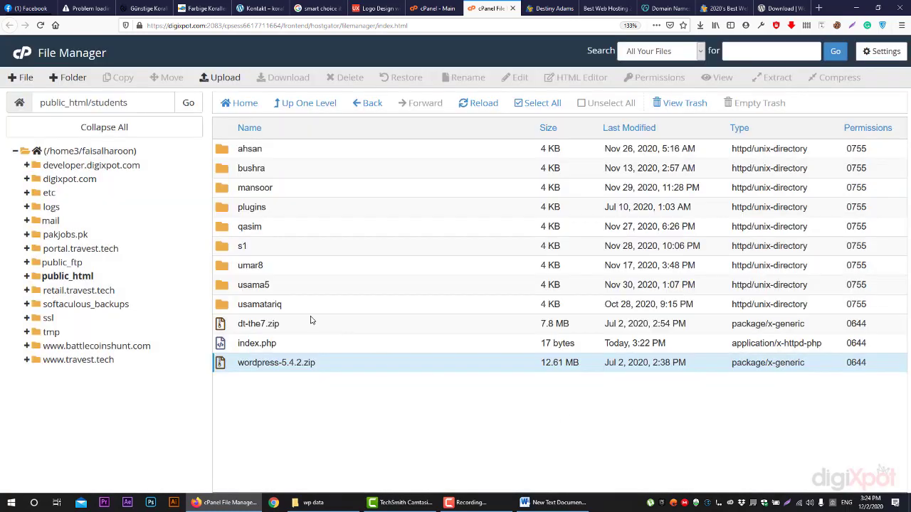
Rename the extracted wordpress folder to batch4
{"action": "left_click", "coordinate": [480, 104]}
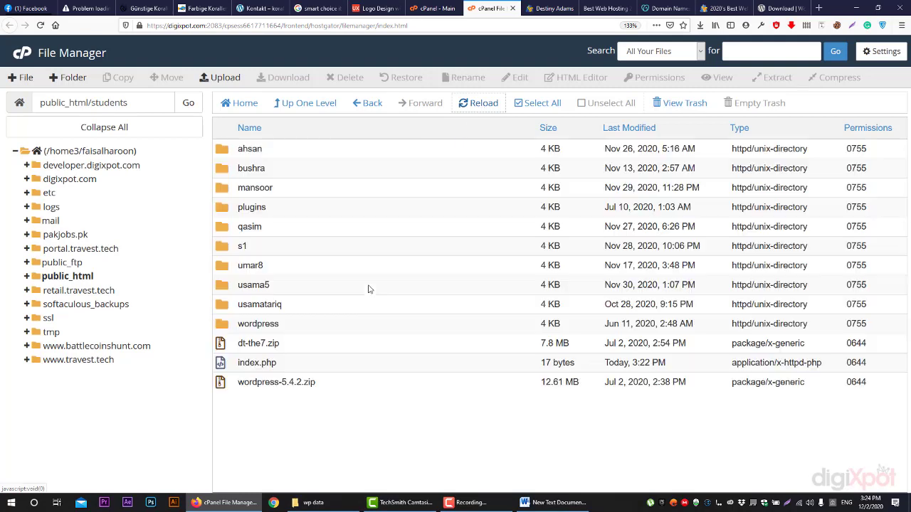
{"action": "left_click", "coordinate": [284, 327]}
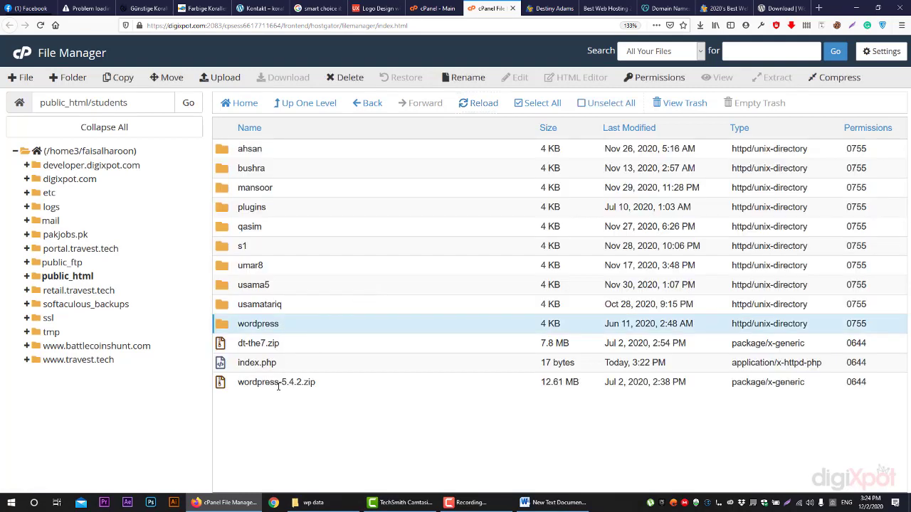
{"action": "right_click", "coordinate": [281, 327]}
{"action": "left_click", "coordinate": [314, 362]}
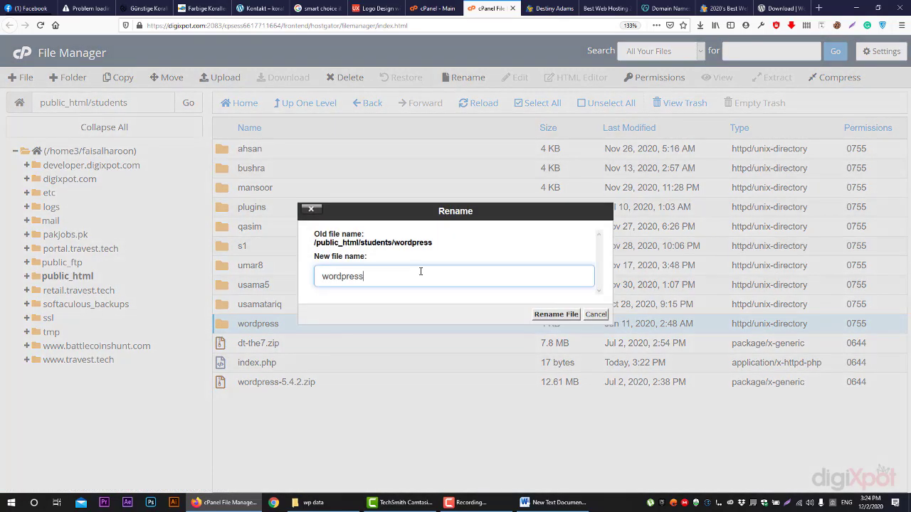
{"action": "left_click_drag", "start_coordinate": [412, 272], "coordinate": [313, 270]}
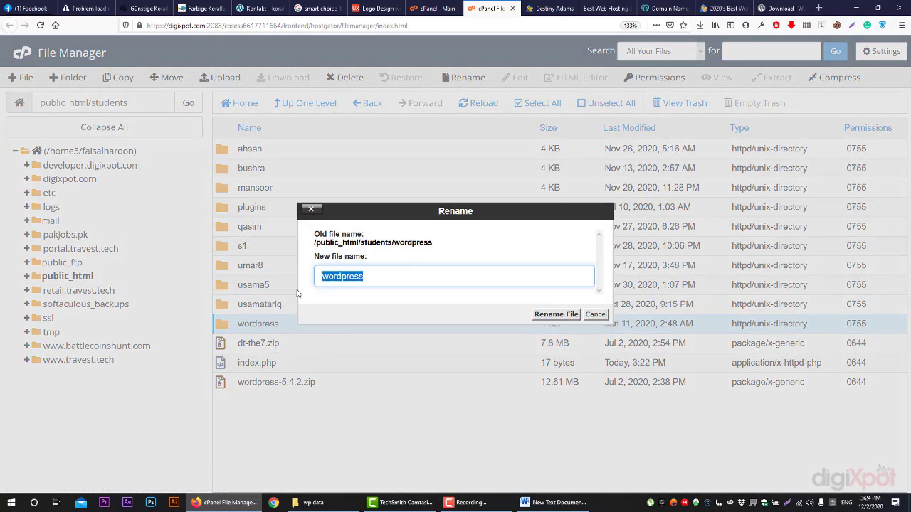
{"action": "type", "text": "btac"}
{"action": "key", "text": "BackSpace"}
{"action": "key", "text": "BackSpace"}
{"action": "key", "text": "BackSpace"}
{"action": "type", "text": "atch4"}
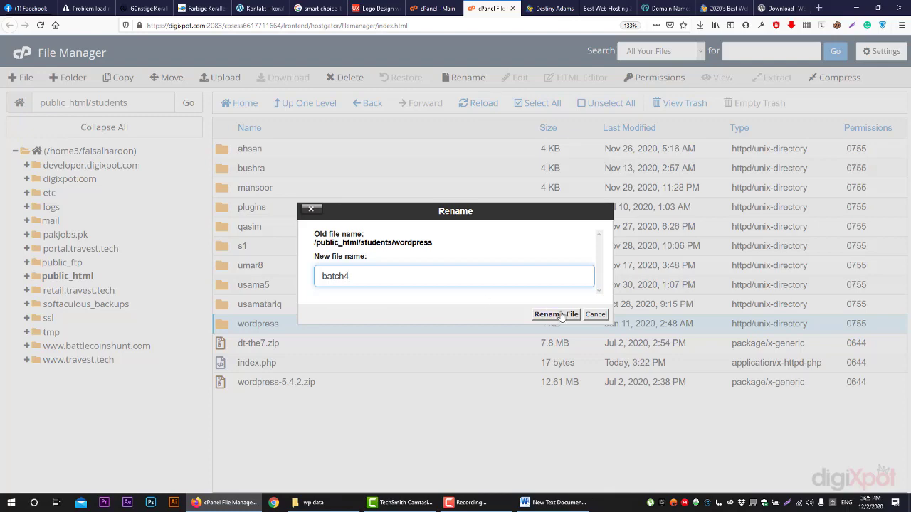
{"action": "left_click", "coordinate": [556, 314]}
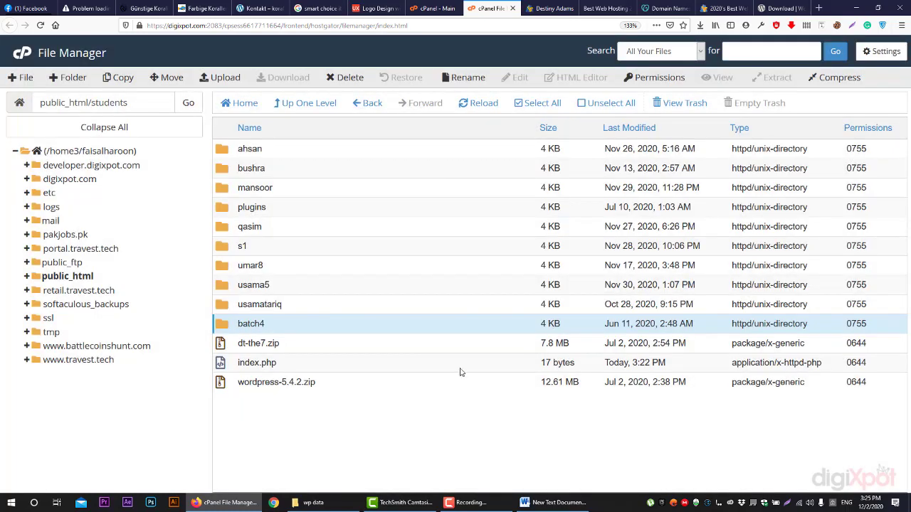
Check the batch4 folder's contents, return to students, and go back to the student website tab
{"action": "double_click", "coordinate": [305, 329]}
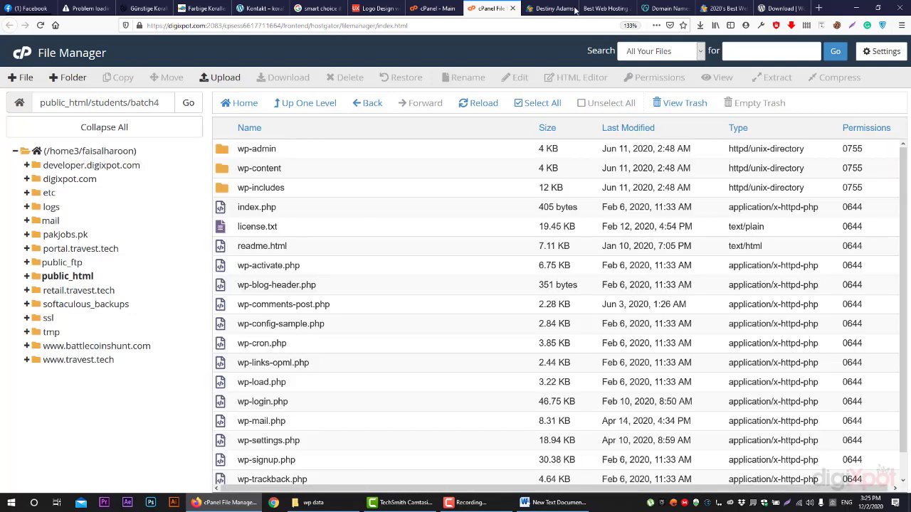
{"action": "left_click", "coordinate": [316, 104]}
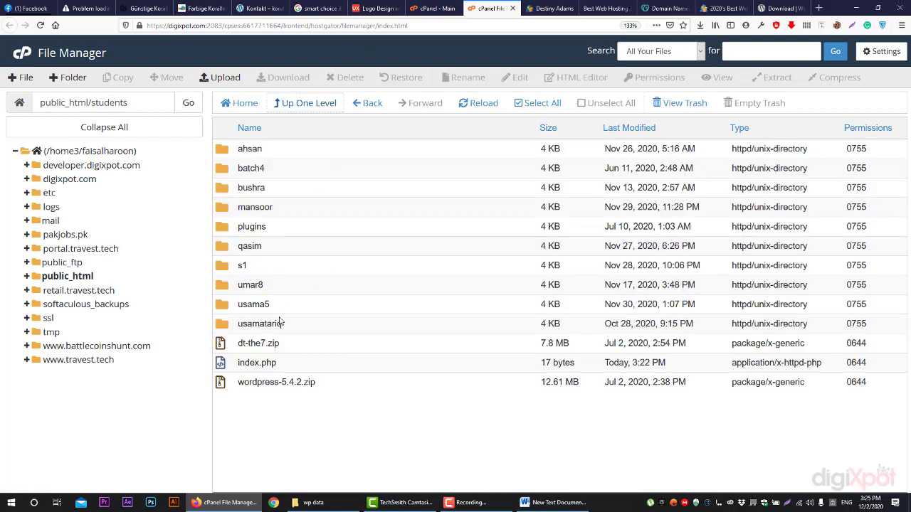
{"action": "left_click", "coordinate": [548, 8]}
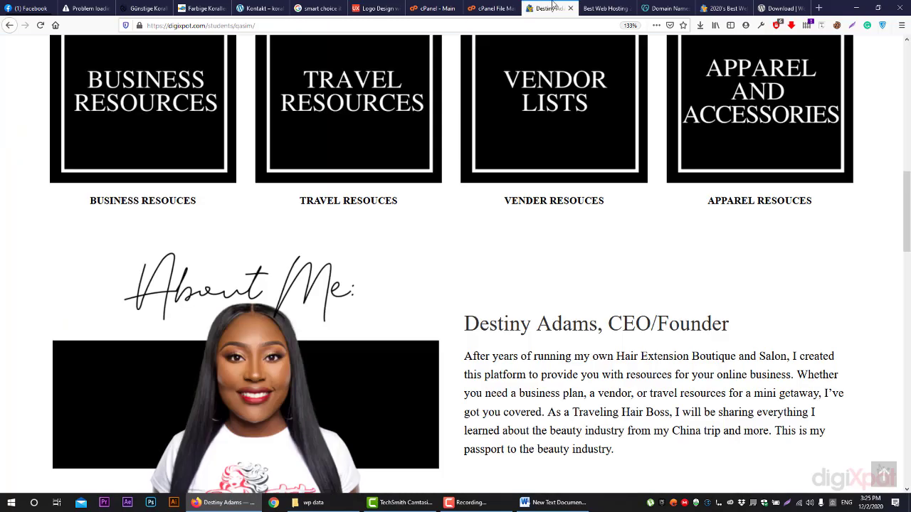
Load digixpot.com/students/batch4 and continue the installer in English (United States)
{"action": "double_click", "coordinate": [240, 24]}
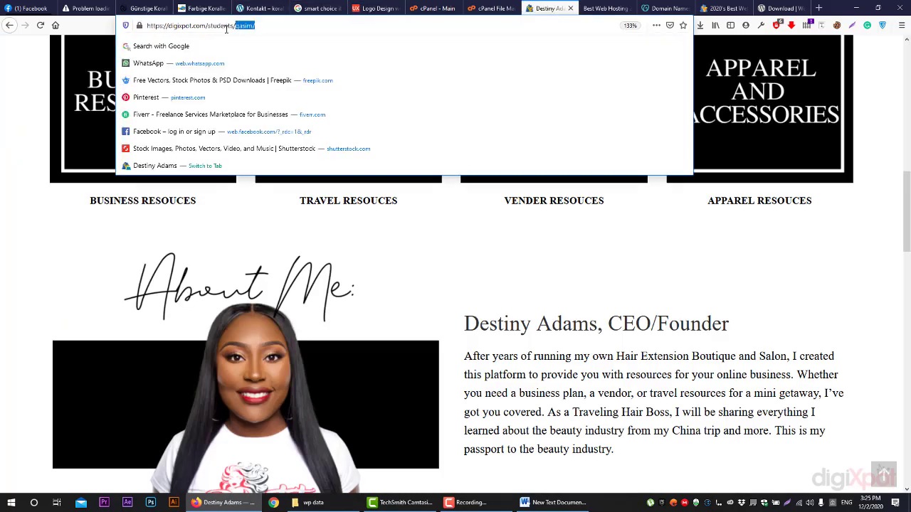
{"action": "type", "text": "batc"}
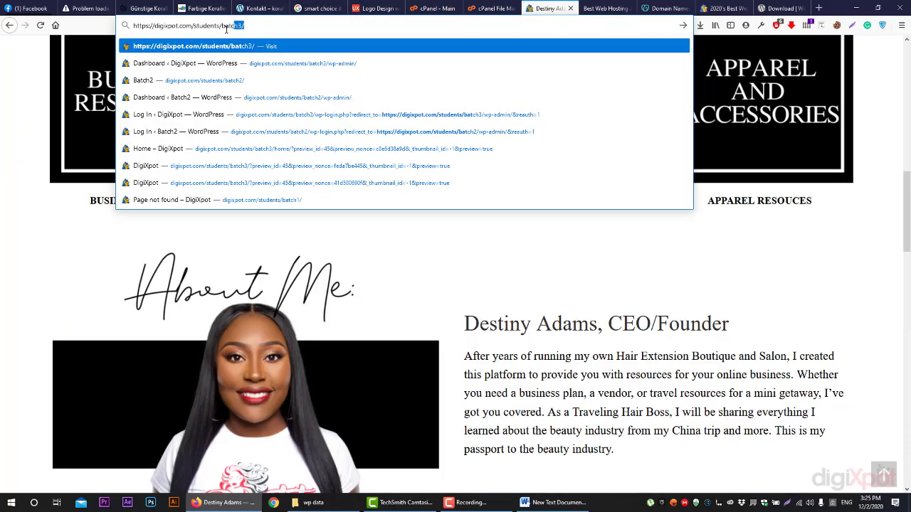
{"action": "type", "text": "h4"}
{"action": "key", "text": "Return"}
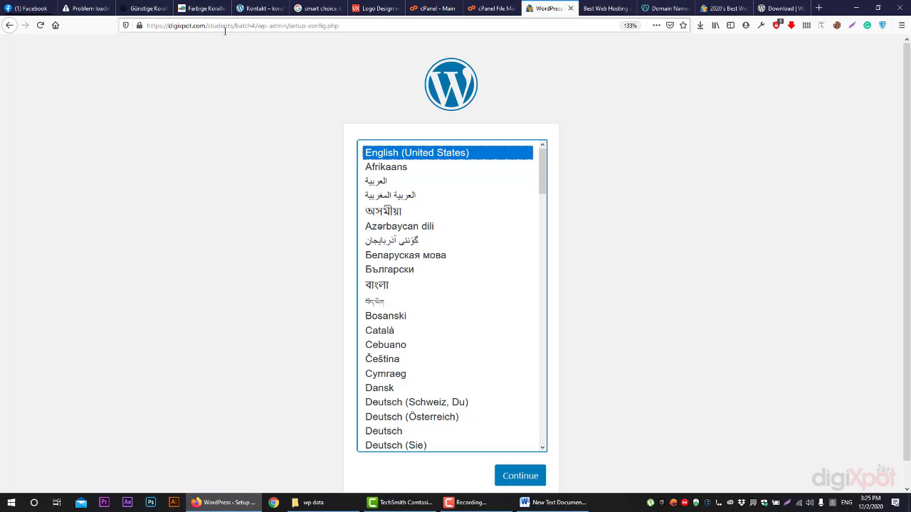
{"action": "scroll", "coordinate": [771, 71], "scroll_direction": "down", "scroll_amount": 2}
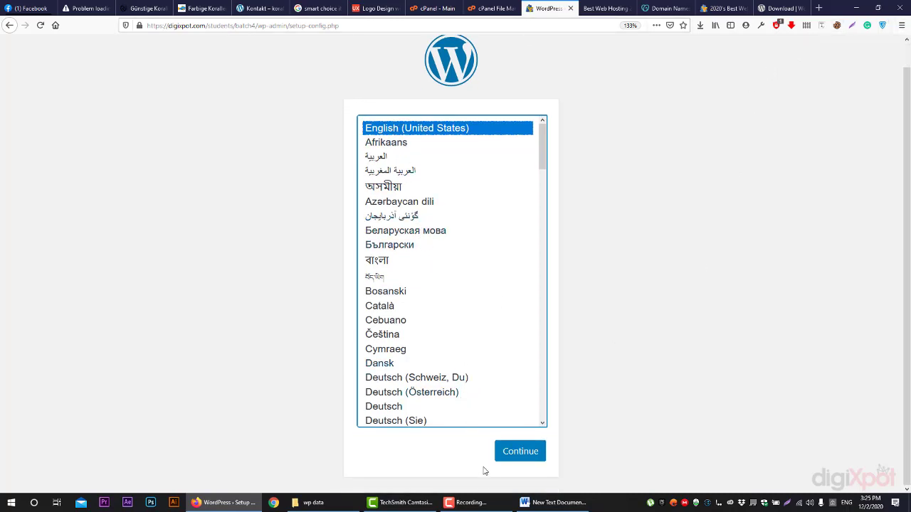
{"action": "left_click", "coordinate": [525, 454]}
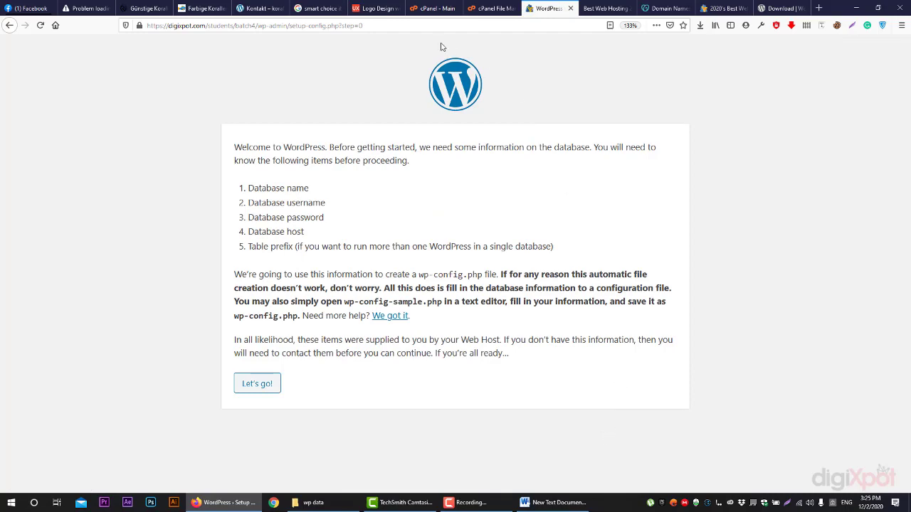
{"action": "left_click", "coordinate": [432, 10]}
{"action": "scroll", "coordinate": [366, 378], "scroll_direction": "down", "scroll_amount": 20}
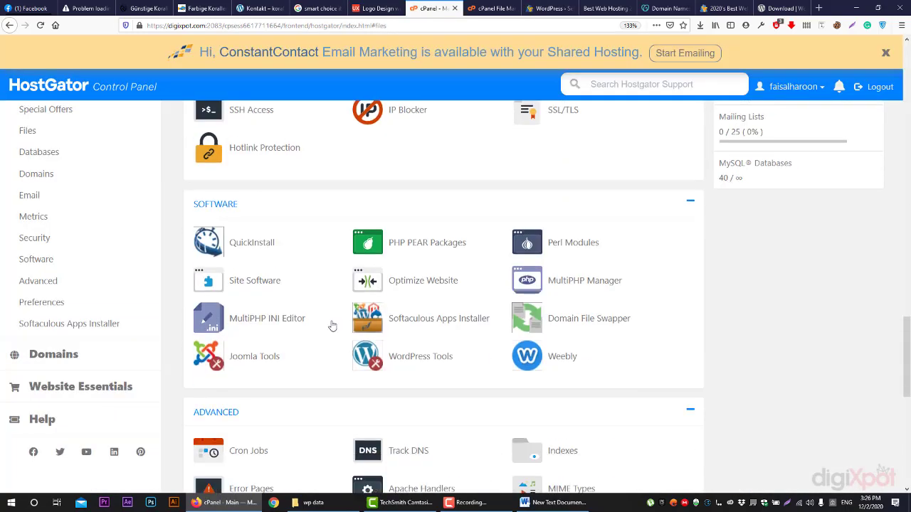
{"action": "scroll", "coordinate": [254, 350], "scroll_direction": "down", "scroll_amount": 2}
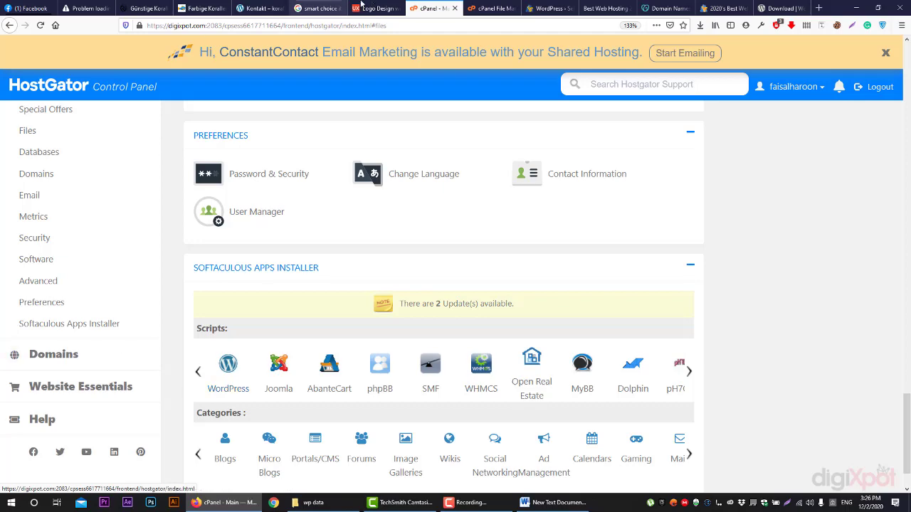
{"action": "left_click", "coordinate": [490, 9]}
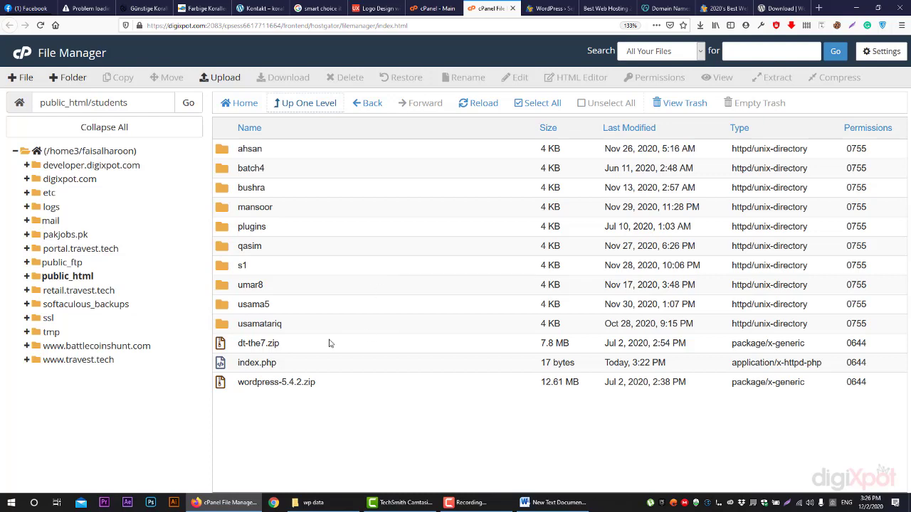
{"action": "left_click", "coordinate": [309, 165]}
{"action": "left_click", "coordinate": [566, 8]}
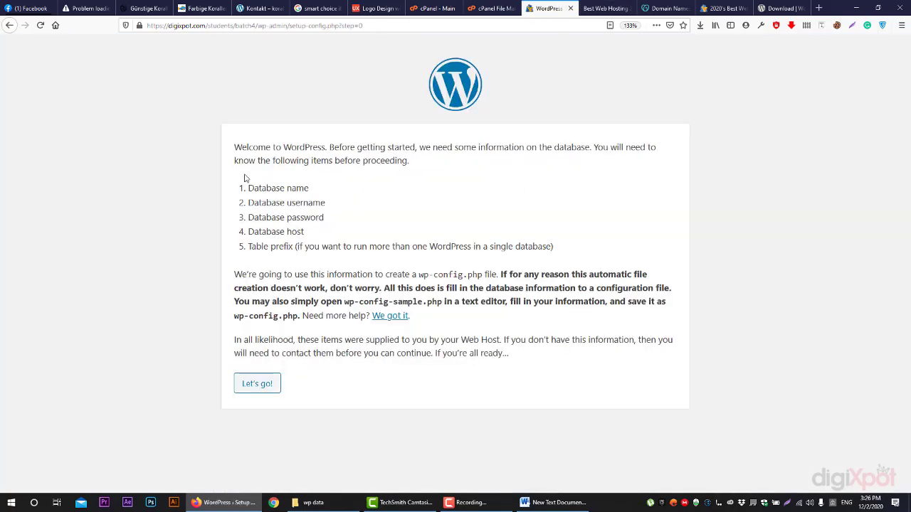
Review the database name, username, password and table prefix requirements, then bring up the Word notes
{"action": "left_click_drag", "start_coordinate": [236, 146], "coordinate": [424, 166]}
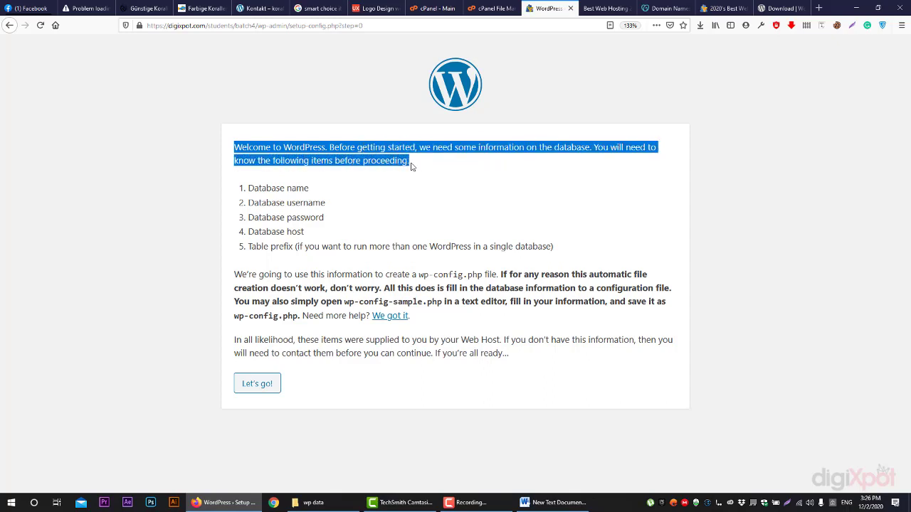
{"action": "left_click", "coordinate": [284, 185]}
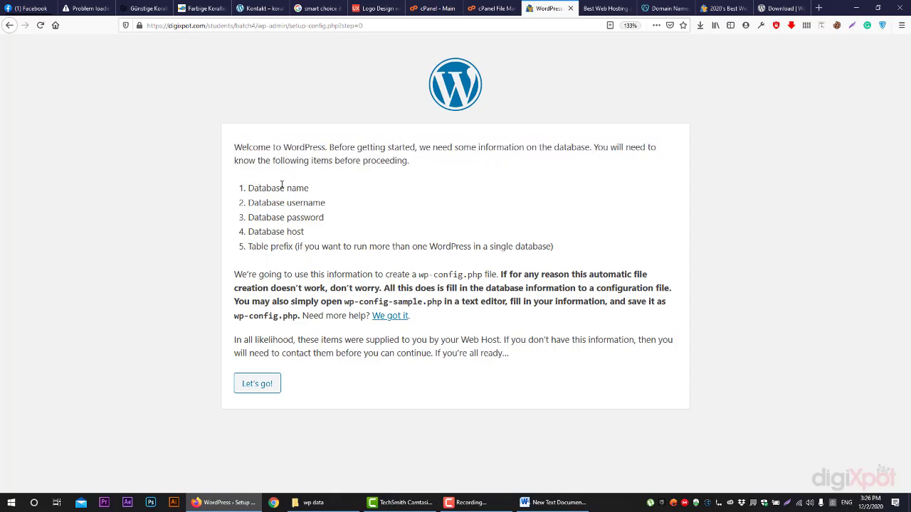
{"action": "left_click_drag", "start_coordinate": [282, 185], "coordinate": [231, 207]}
{"action": "left_click", "coordinate": [340, 190]}
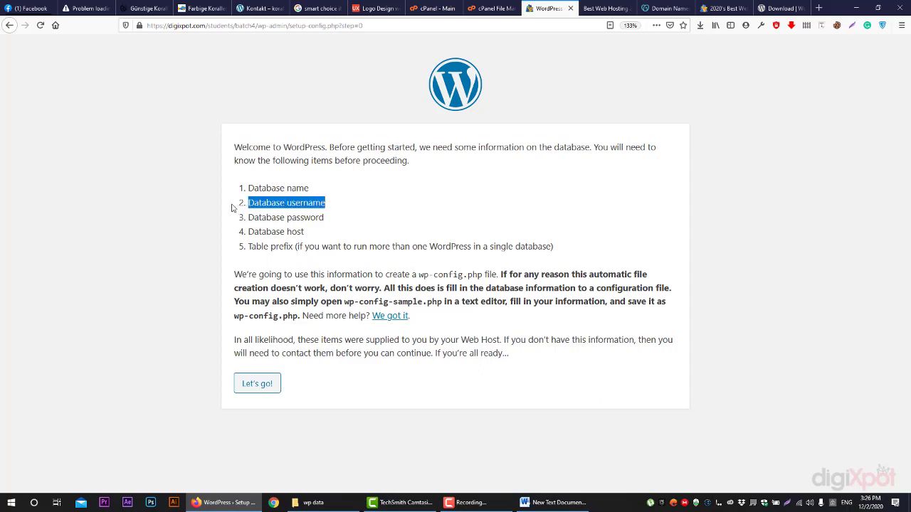
{"action": "left_click_drag", "start_coordinate": [351, 223], "coordinate": [232, 226]}
{"action": "left_click", "coordinate": [218, 246]}
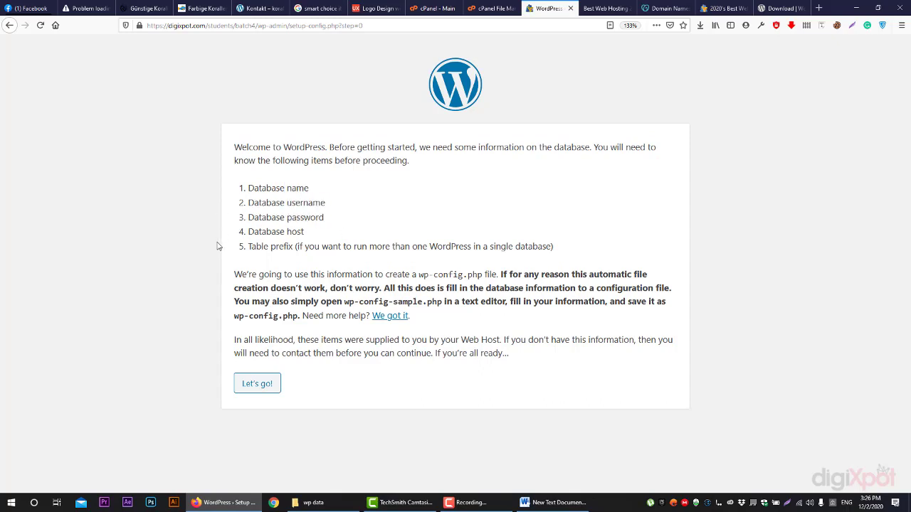
{"action": "left_click_drag", "start_coordinate": [299, 248], "coordinate": [197, 261]}
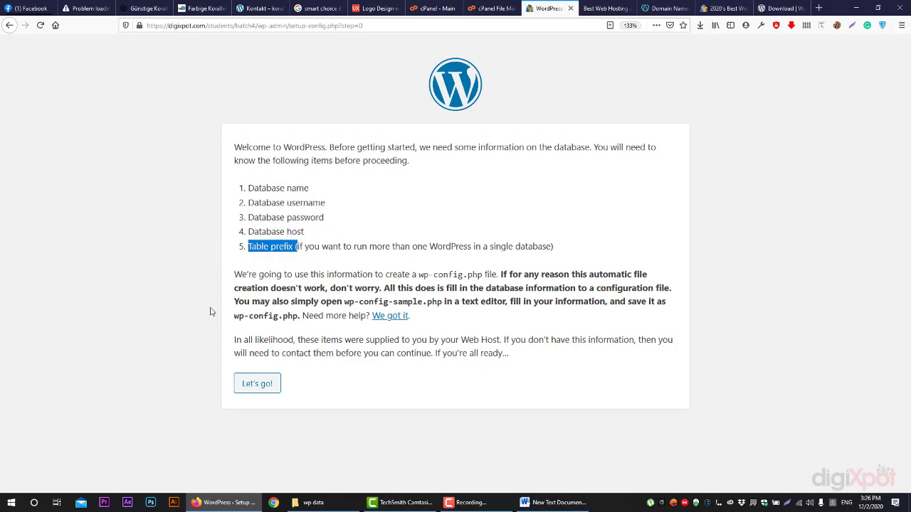
{"action": "left_click", "coordinate": [216, 335]}
{"action": "left_click", "coordinate": [533, 505]}
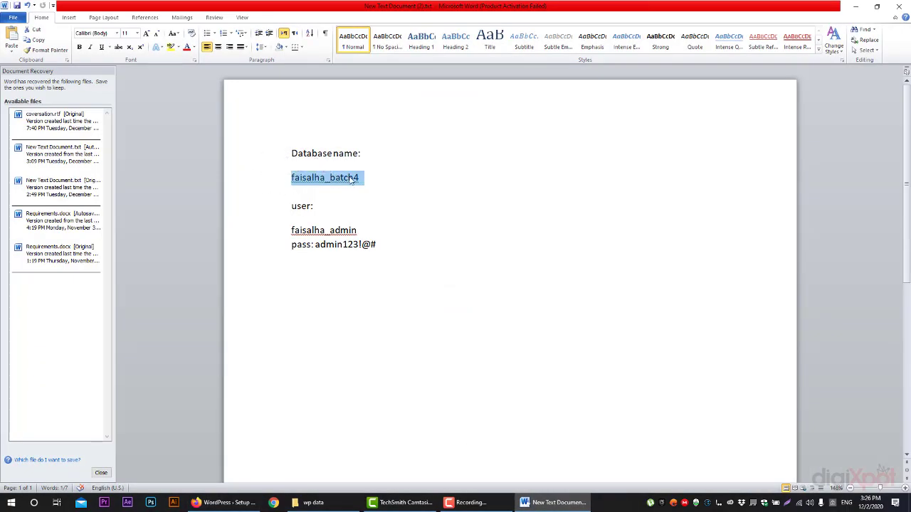
Check the noted database credentials in Word and return to the WordPress setup page
{"action": "left_click", "coordinate": [348, 177]}
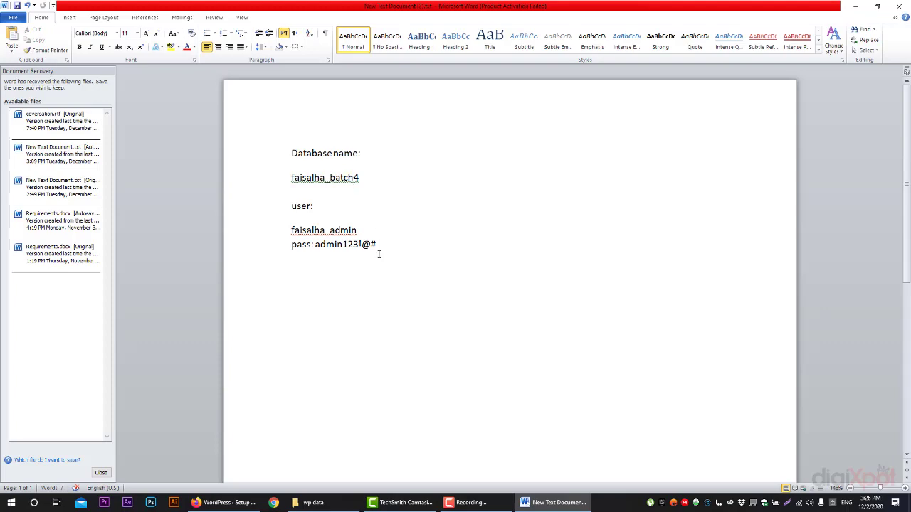
{"action": "left_click", "coordinate": [554, 502]}
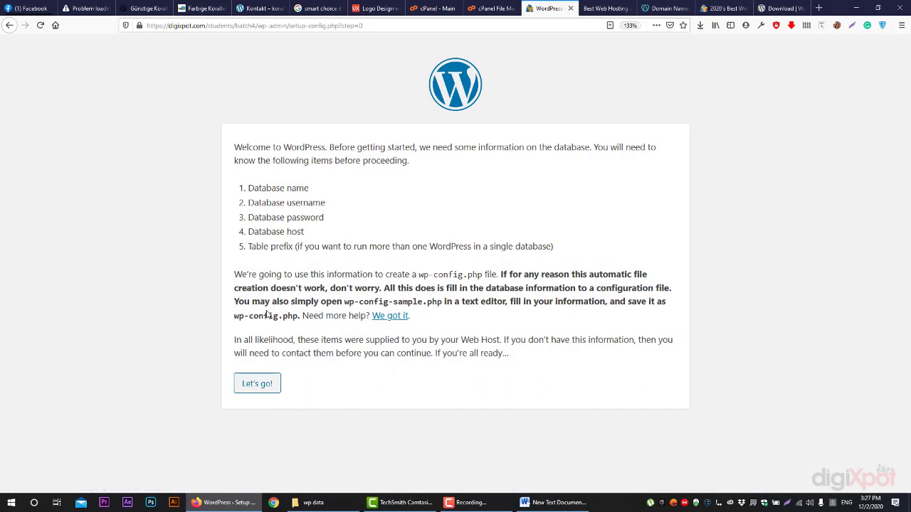
Start the connection form and set the database name to the saved one ending in batch4
{"action": "left_click_drag", "start_coordinate": [271, 313], "coordinate": [236, 321]}
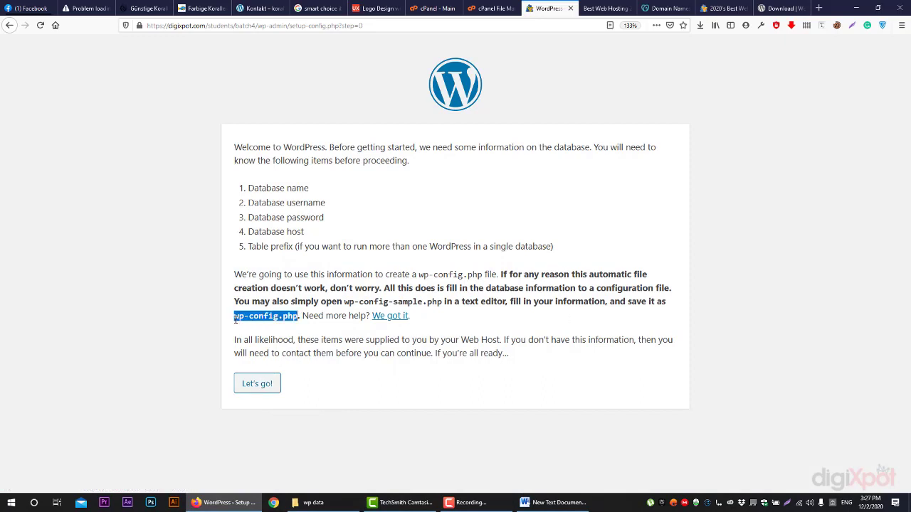
{"action": "left_click", "coordinate": [342, 359]}
{"action": "left_click", "coordinate": [257, 384]}
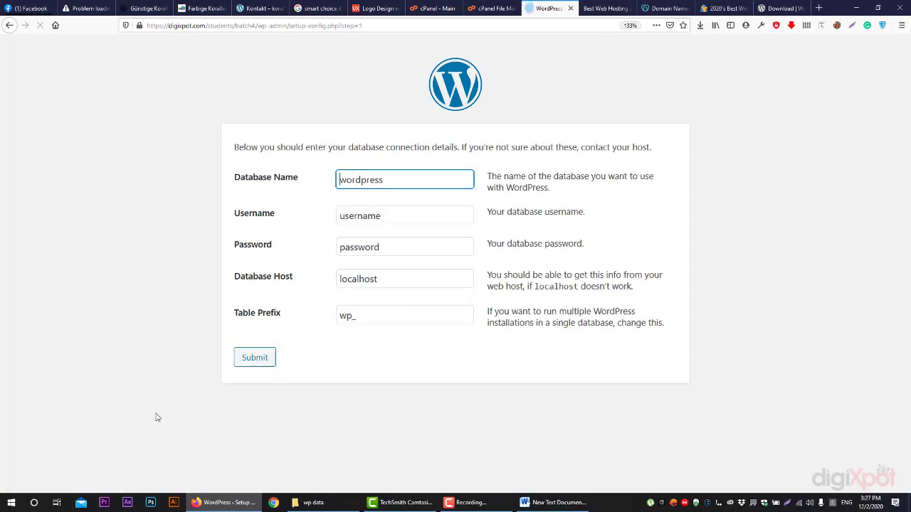
{"action": "double_click", "coordinate": [373, 187]}
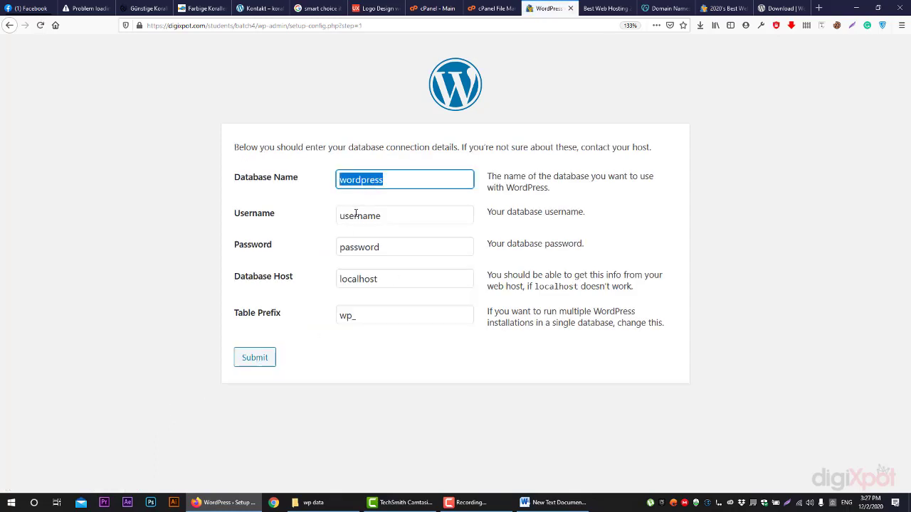
{"action": "key", "text": "BackSpace"}
{"action": "type", "text": "f"}
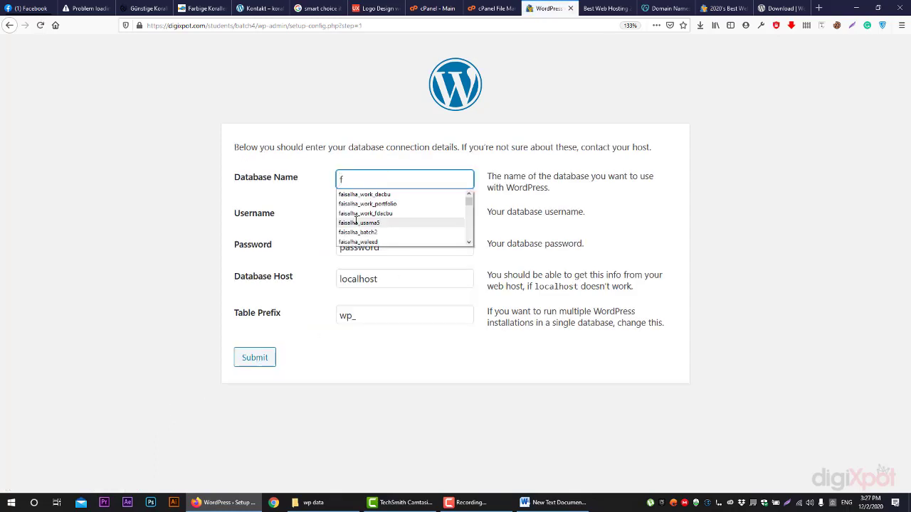
{"action": "left_click", "coordinate": [380, 223]}
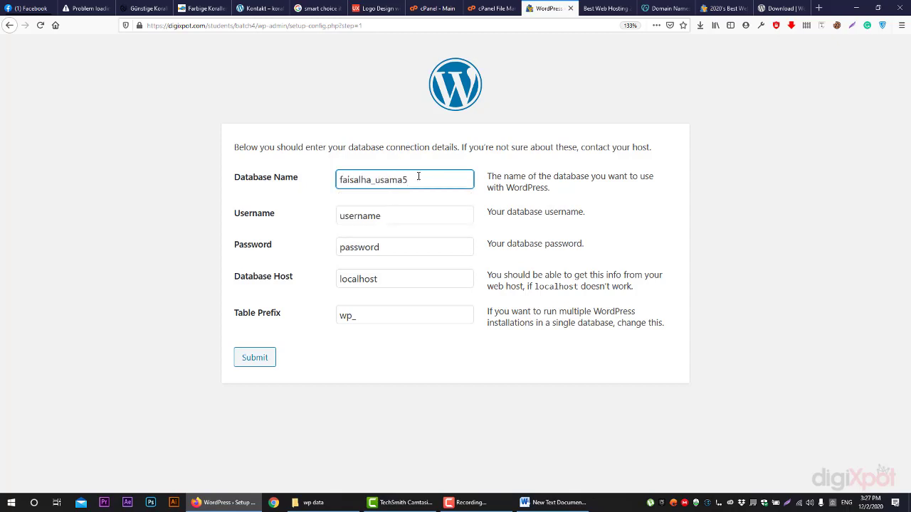
{"action": "left_click_drag", "start_coordinate": [417, 180], "coordinate": [375, 183]}
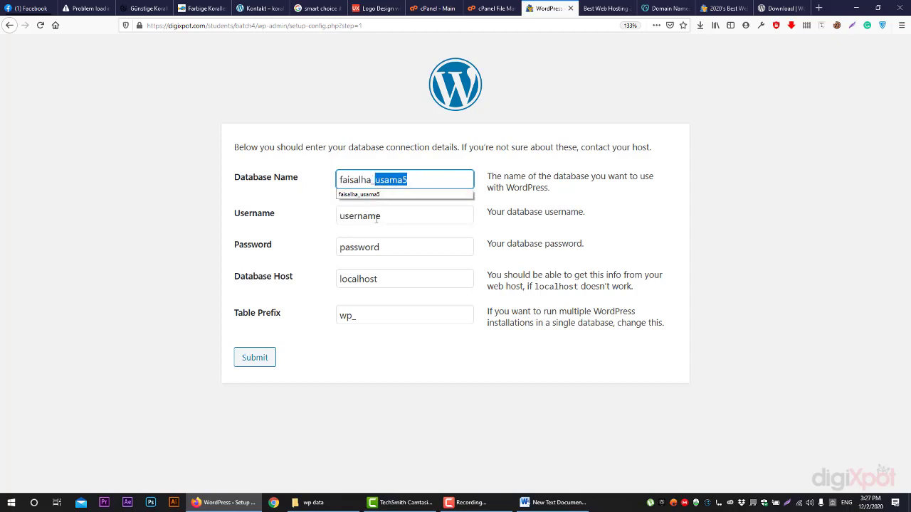
{"action": "type", "text": "batch"}
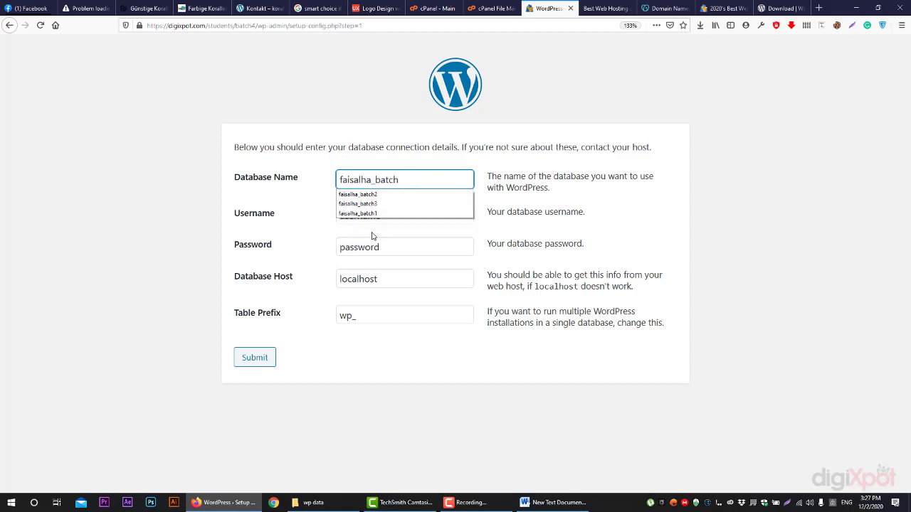
{"action": "type", "text": "4"}
Set the saved admin database username and the database password, keeping prefix wp_
{"action": "double_click", "coordinate": [412, 215]}
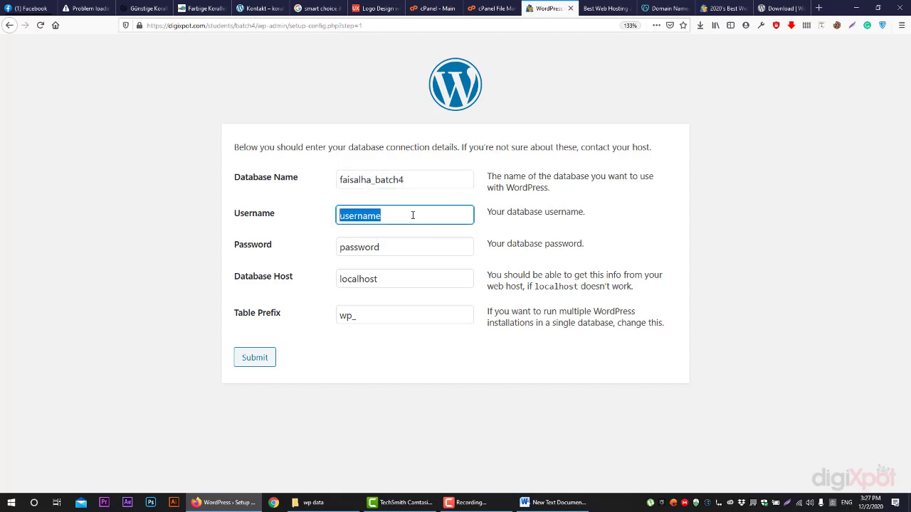
{"action": "key", "text": "BackSpace"}
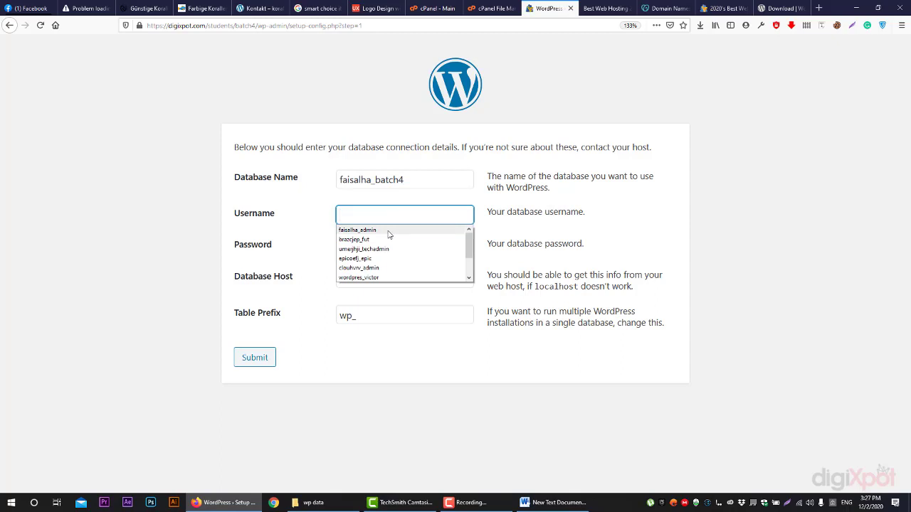
{"action": "left_click", "coordinate": [389, 233]}
{"action": "double_click", "coordinate": [386, 247]}
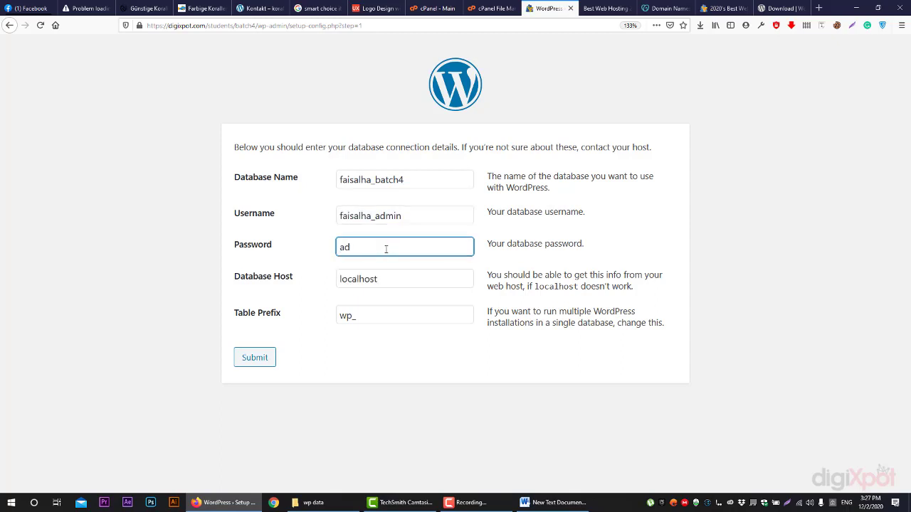
{"action": "left_click", "coordinate": [389, 315]}
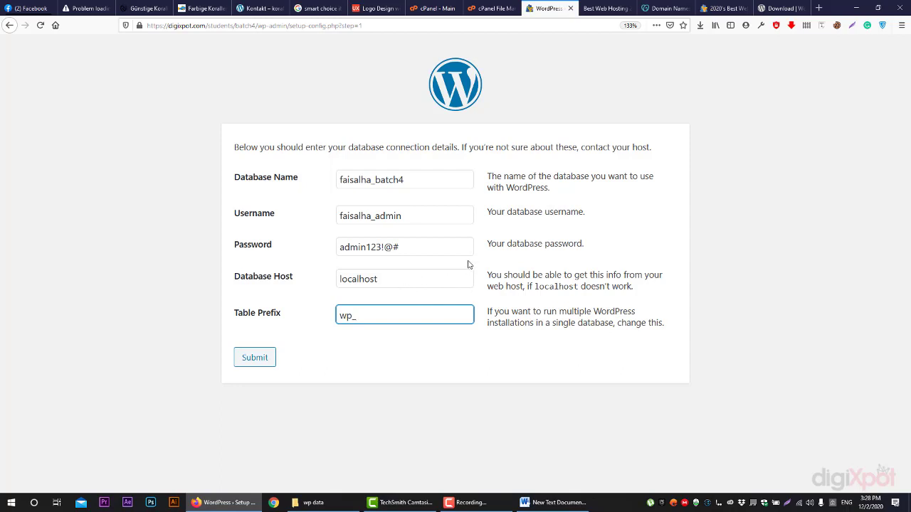
Submit the database details, run the installation, and enter site title Batch4
{"action": "left_click", "coordinate": [255, 358]}
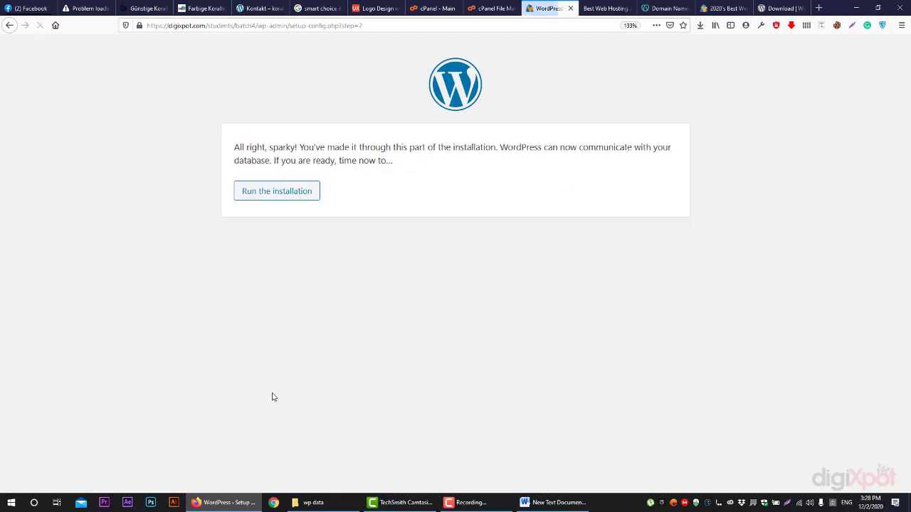
{"action": "left_click", "coordinate": [292, 193]}
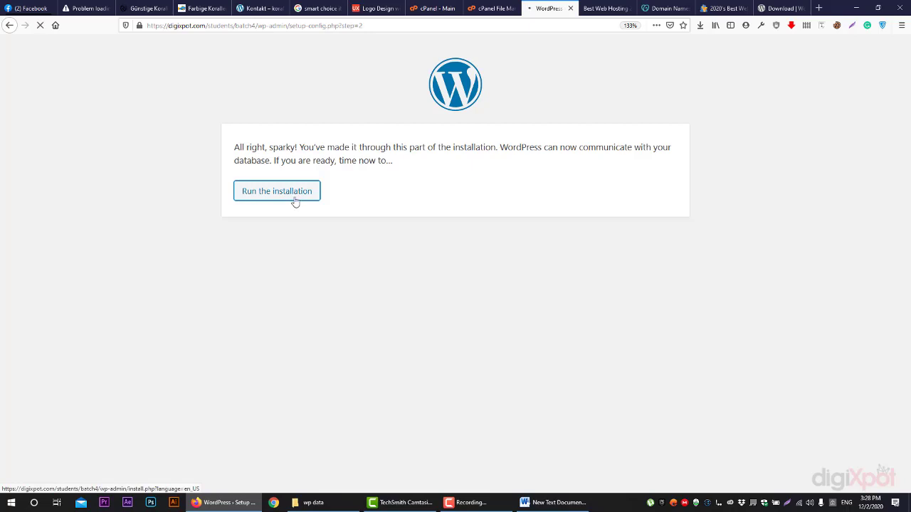
{"action": "left_click", "coordinate": [391, 296]}
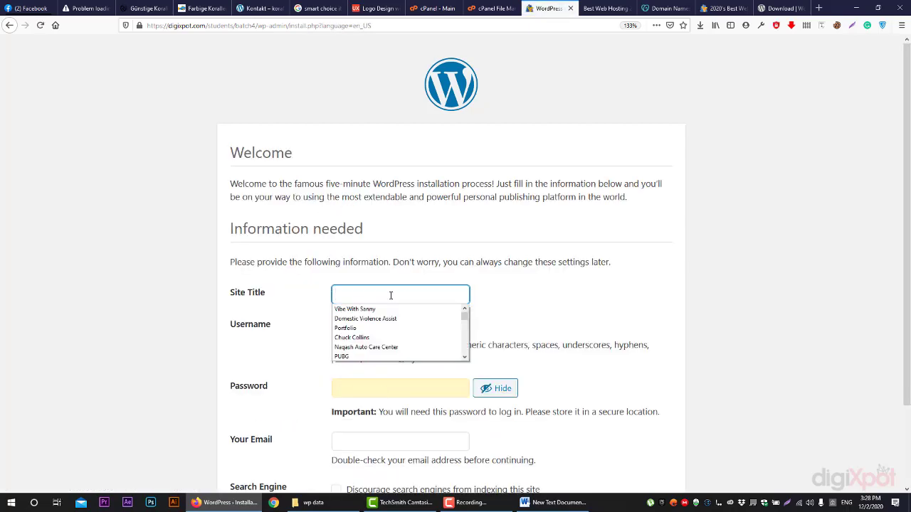
{"action": "type", "text": "B"}
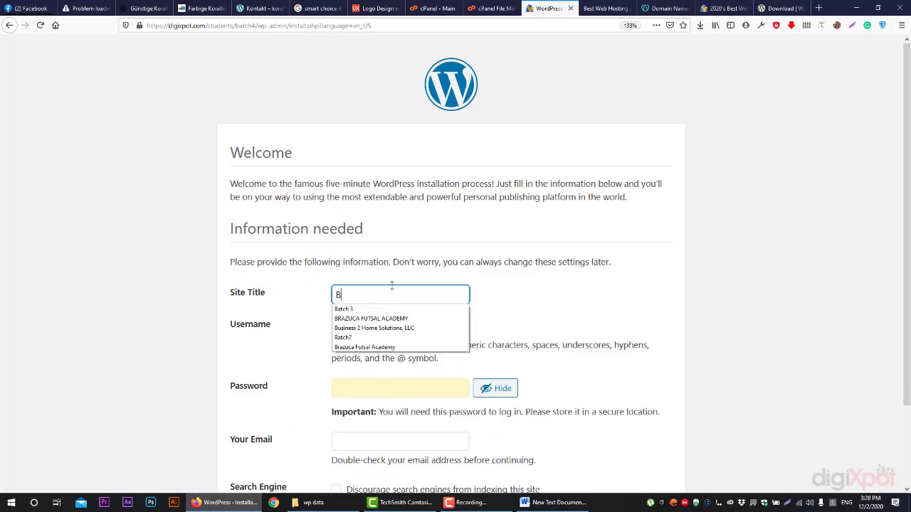
{"action": "type", "text": "atch4"}
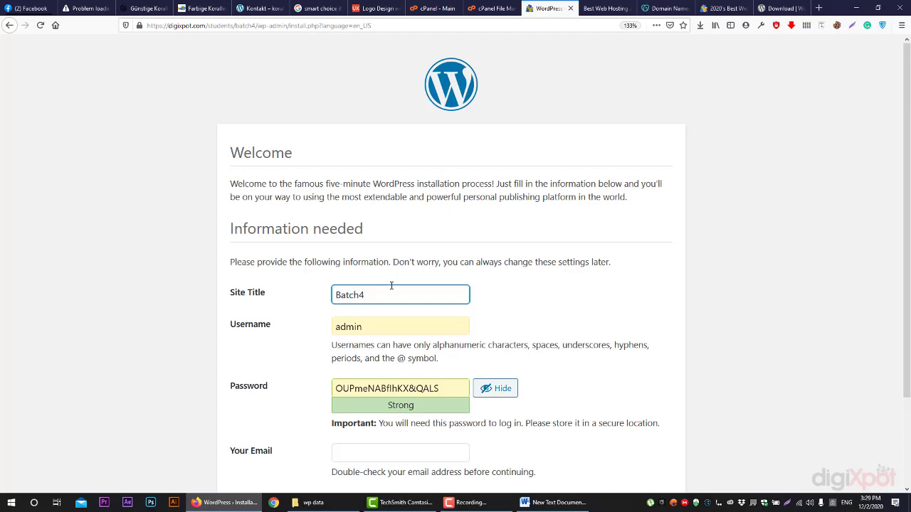
{"action": "left_click", "coordinate": [203, 7]}
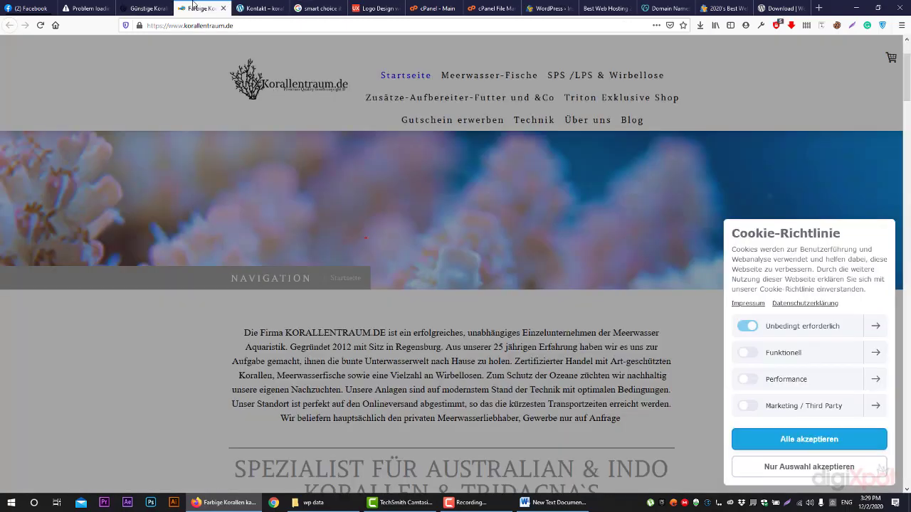
Look through the coral shop, Facebook and cPanel tabs, then return to the Batch4 installation form
{"action": "left_click", "coordinate": [143, 8]}
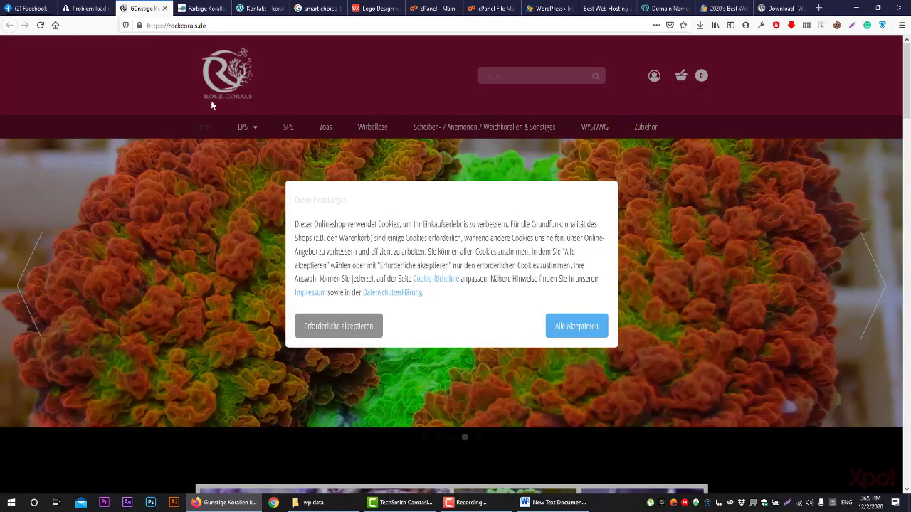
{"action": "left_click", "coordinate": [28, 10]}
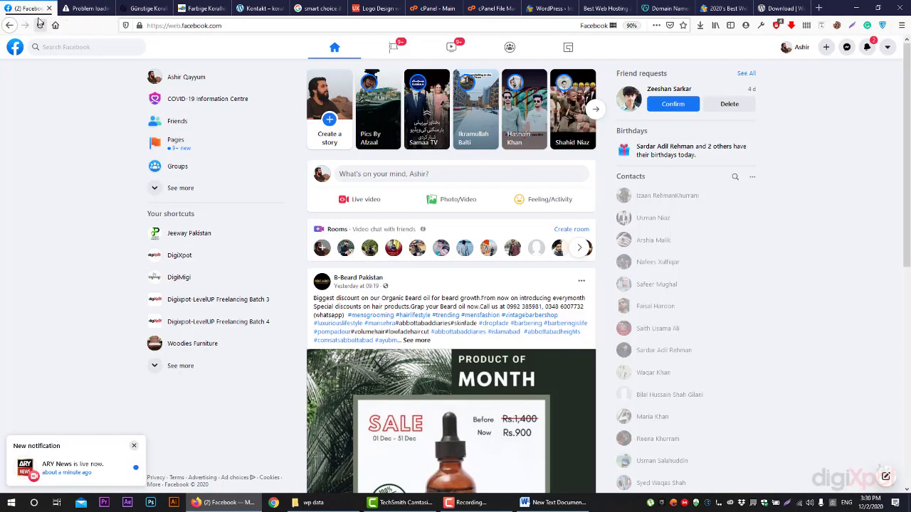
{"action": "left_click", "coordinate": [491, 8]}
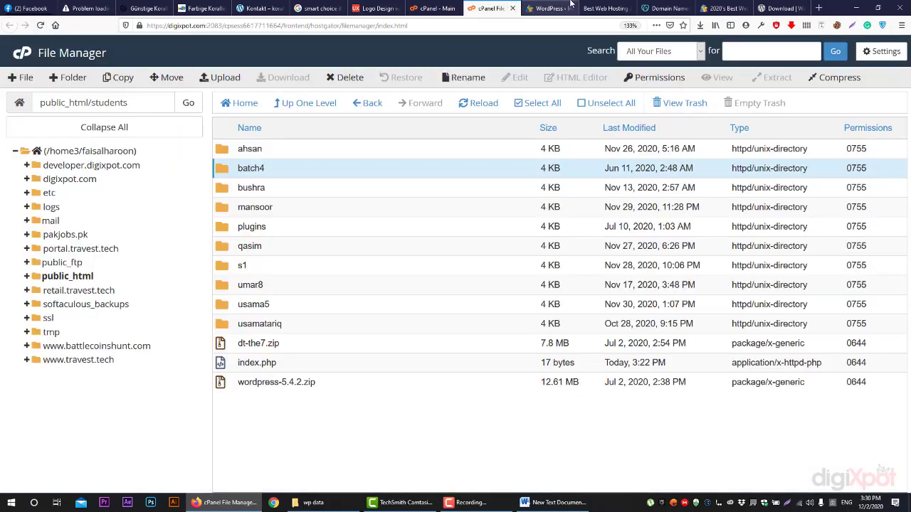
{"action": "left_click", "coordinate": [571, 6]}
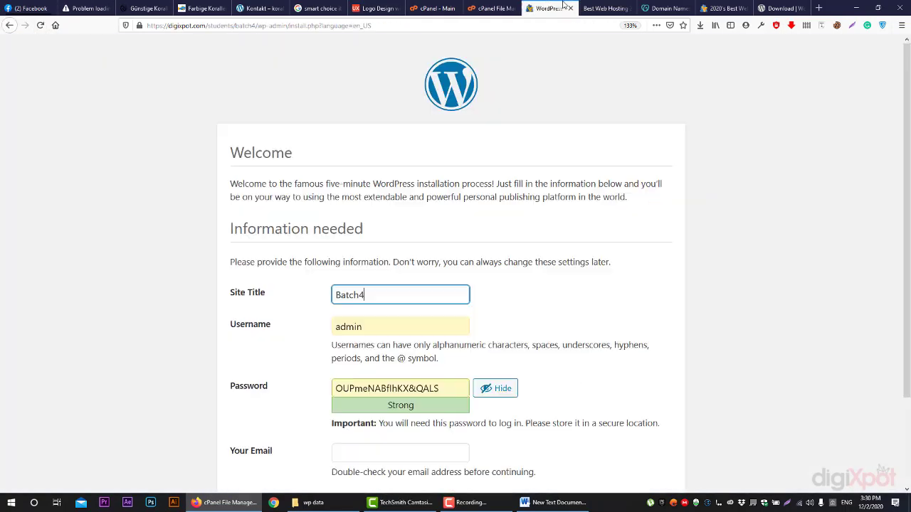
{"action": "double_click", "coordinate": [376, 296]}
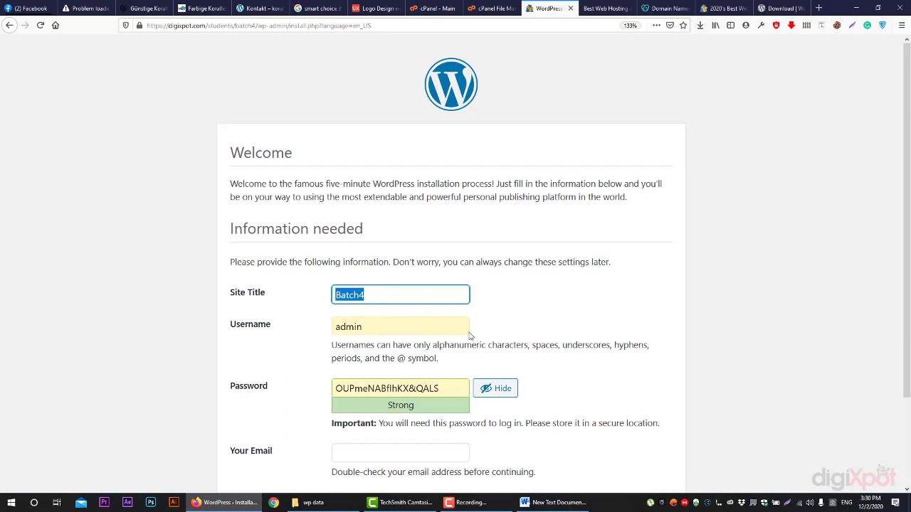
{"action": "left_click", "coordinate": [279, 331]}
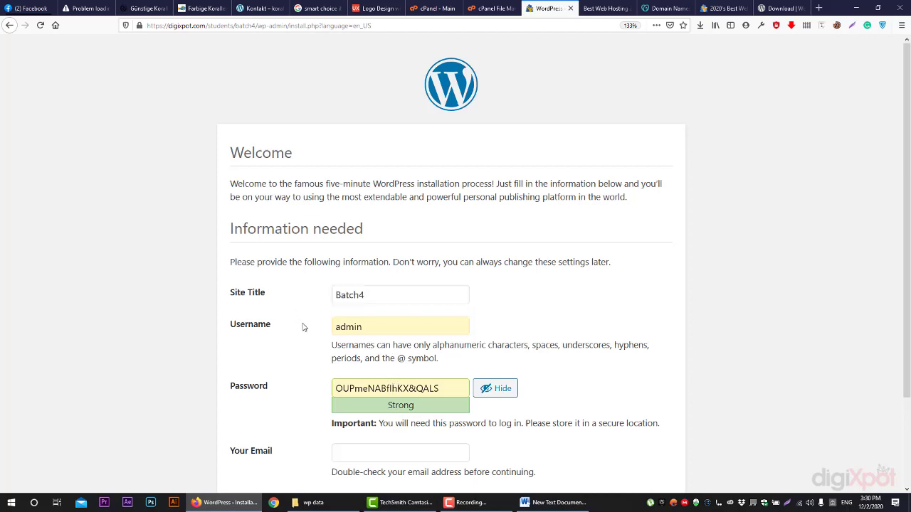
{"action": "left_click", "coordinate": [353, 328]}
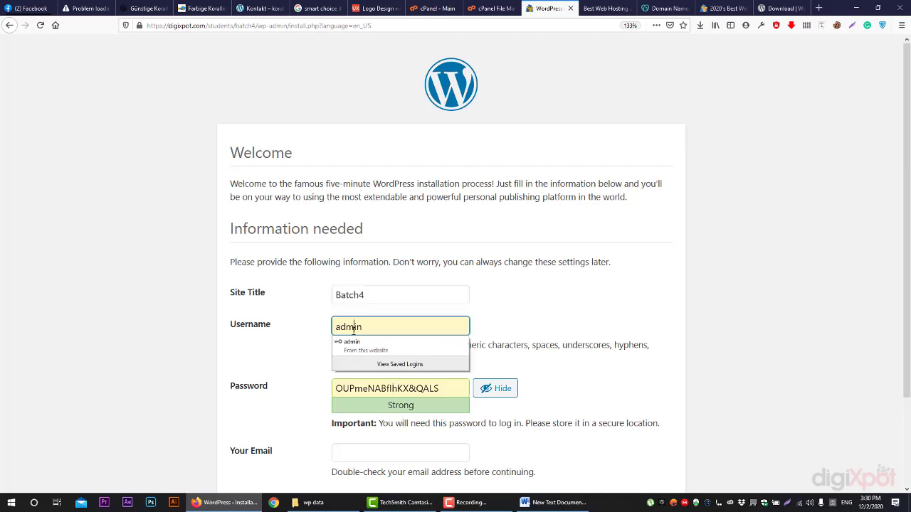
{"action": "left_click", "coordinate": [281, 349]}
Set a weak admin password, confirm its use, fill the admin e-mail from a suggestion, and install
{"action": "scroll", "coordinate": [294, 350], "scroll_direction": "down", "scroll_amount": 2}
{"action": "triple_click", "coordinate": [361, 322]}
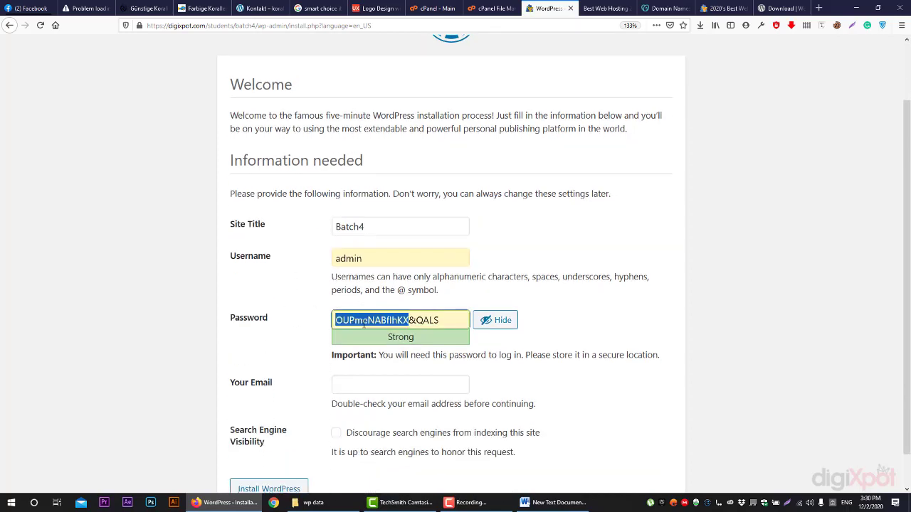
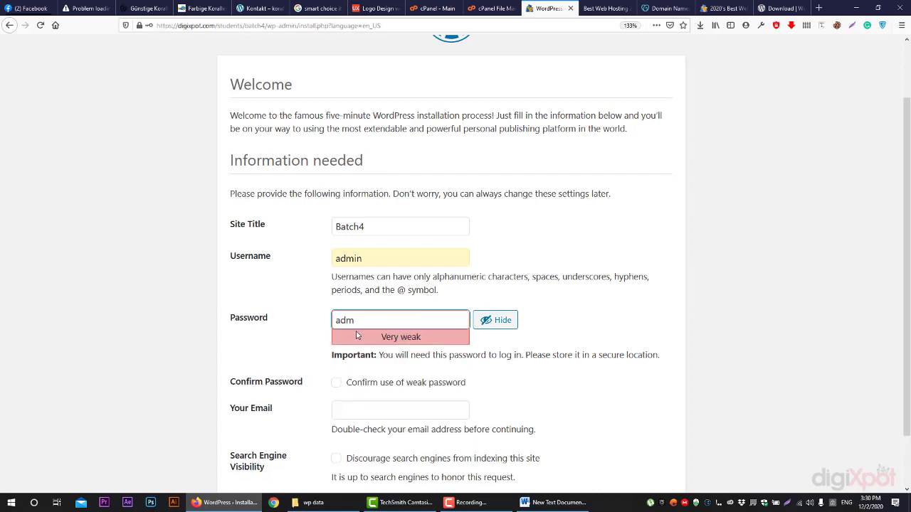
{"action": "left_click", "coordinate": [358, 338]}
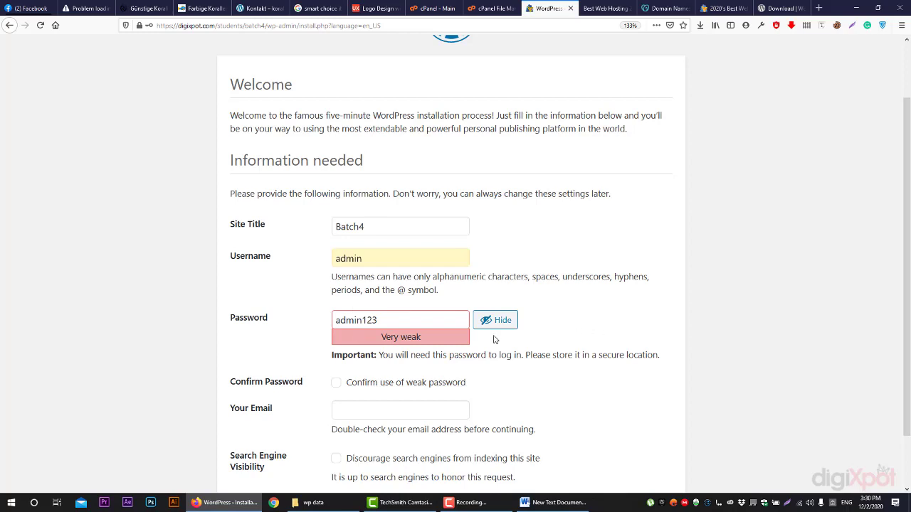
{"action": "scroll", "coordinate": [496, 339], "scroll_direction": "down", "scroll_amount": 1}
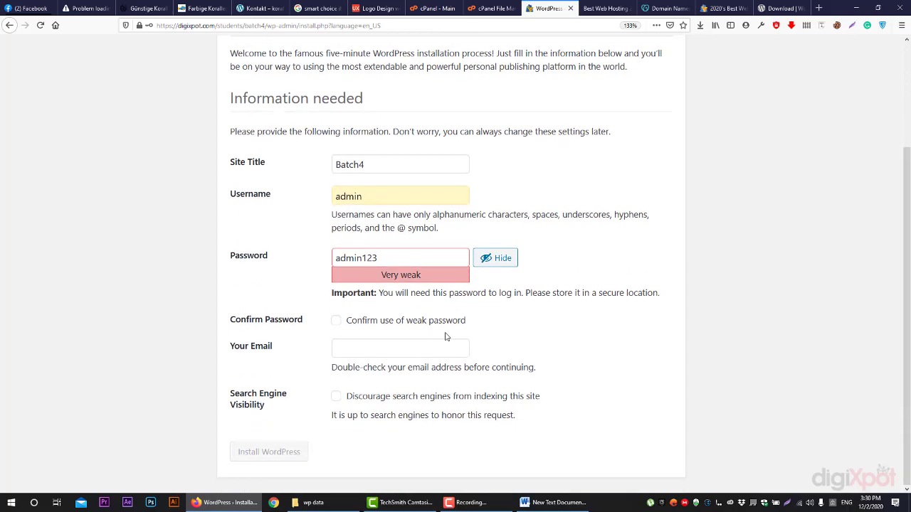
{"action": "left_click", "coordinate": [335, 322]}
{"action": "left_click", "coordinate": [353, 349]}
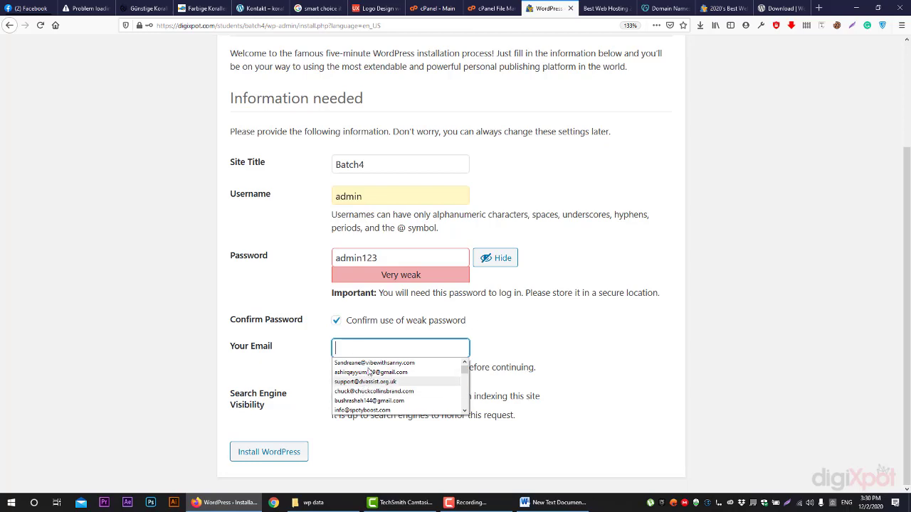
{"action": "left_click", "coordinate": [370, 373]}
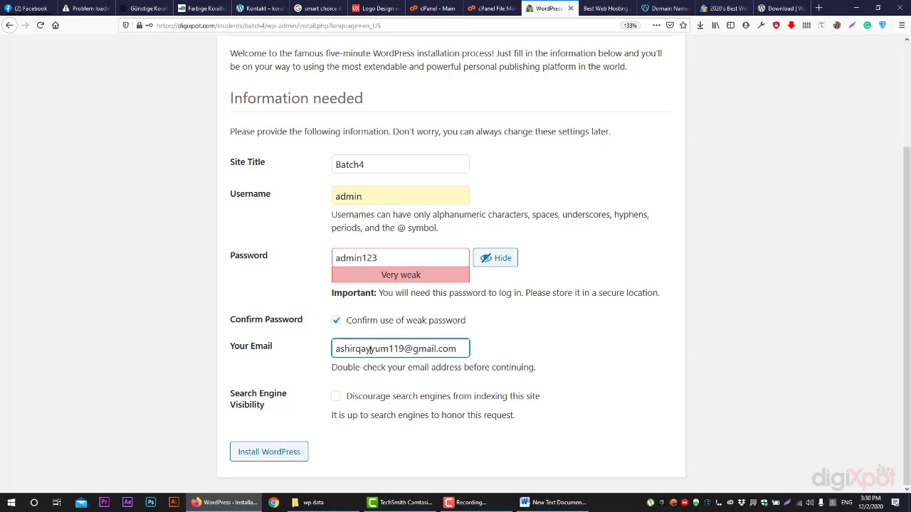
{"action": "left_click", "coordinate": [293, 455]}
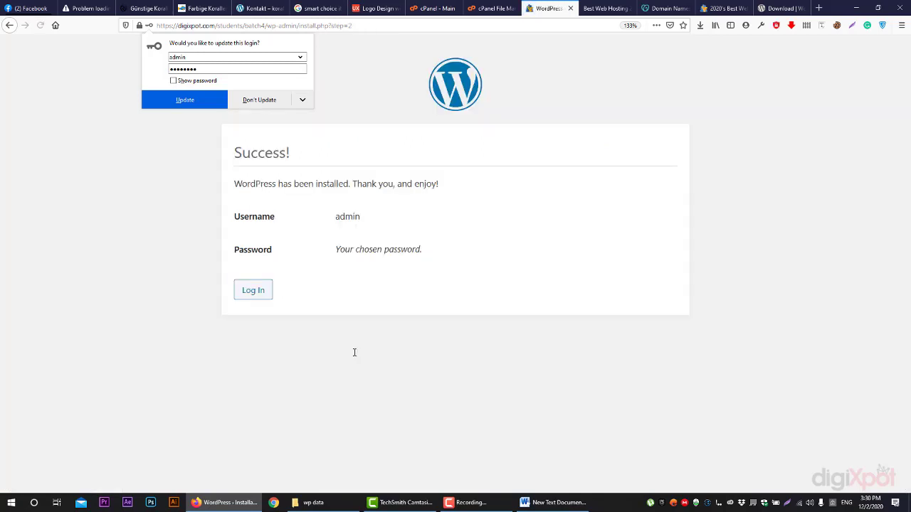
Go to the login page, then strip wp-login.php from the address to load the Batch4 home page
{"action": "left_click", "coordinate": [262, 290]}
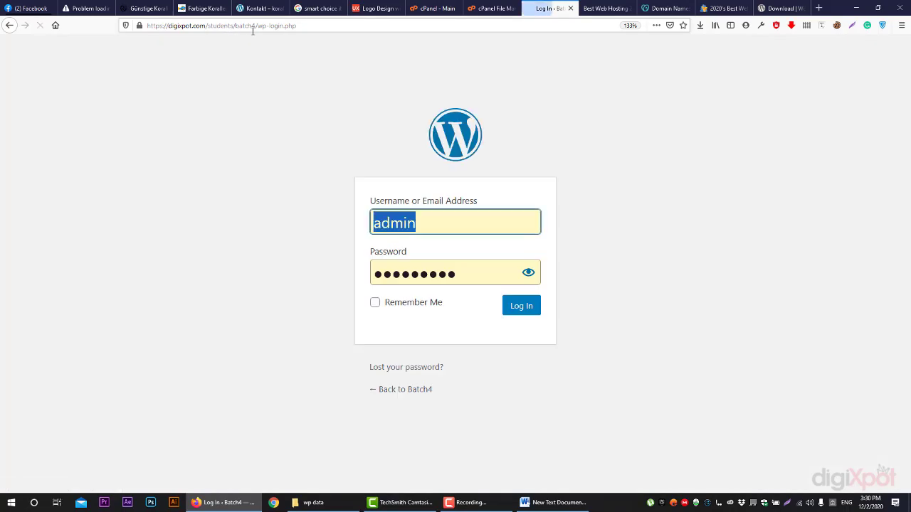
{"action": "left_click_drag", "start_coordinate": [245, 26], "coordinate": [323, 69]}
{"action": "key", "text": "BackSpace"}
{"action": "key", "text": "Return"}
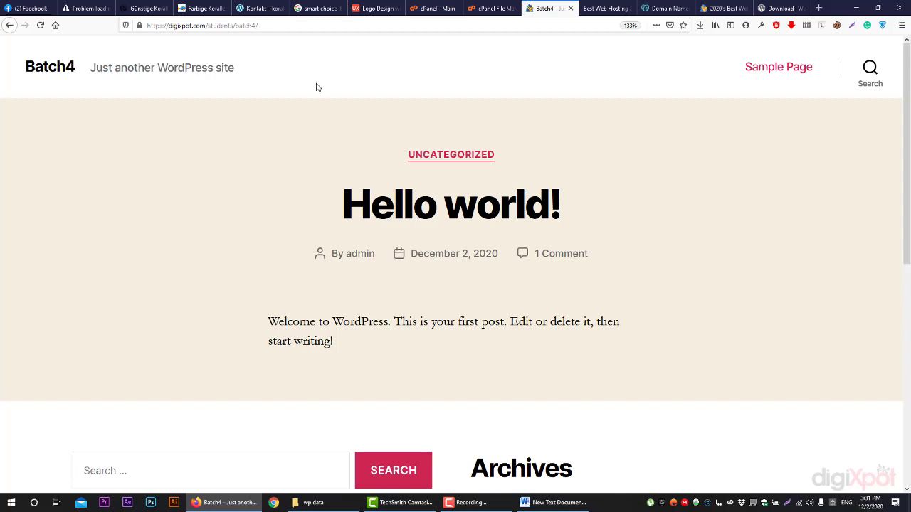
{"action": "scroll", "coordinate": [349, 103], "scroll_direction": "down", "scroll_amount": 5}
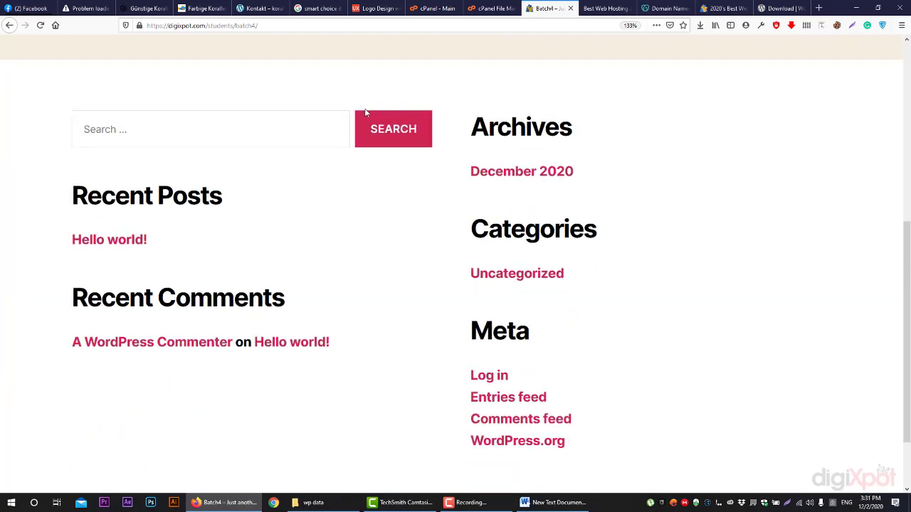
{"action": "scroll", "coordinate": [380, 128], "scroll_direction": "up", "scroll_amount": 5}
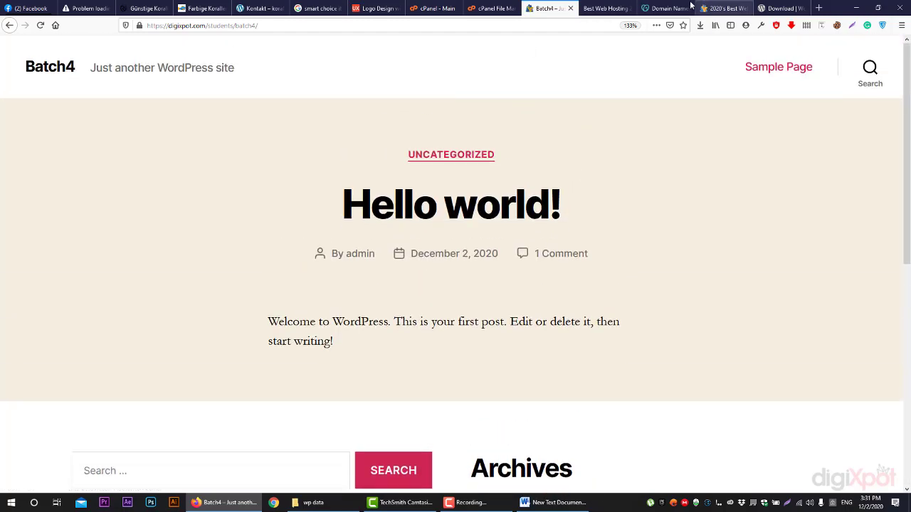
{"action": "left_click", "coordinate": [501, 7]}
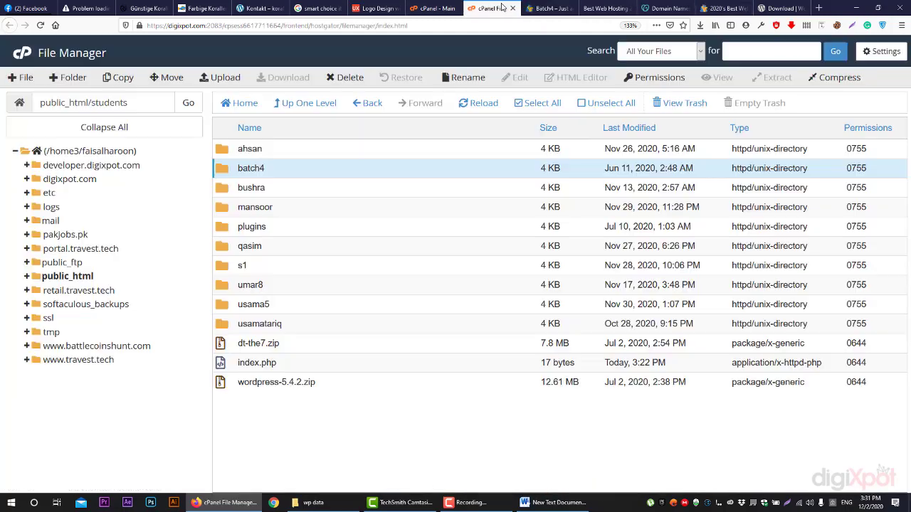
{"action": "left_click", "coordinate": [274, 290]}
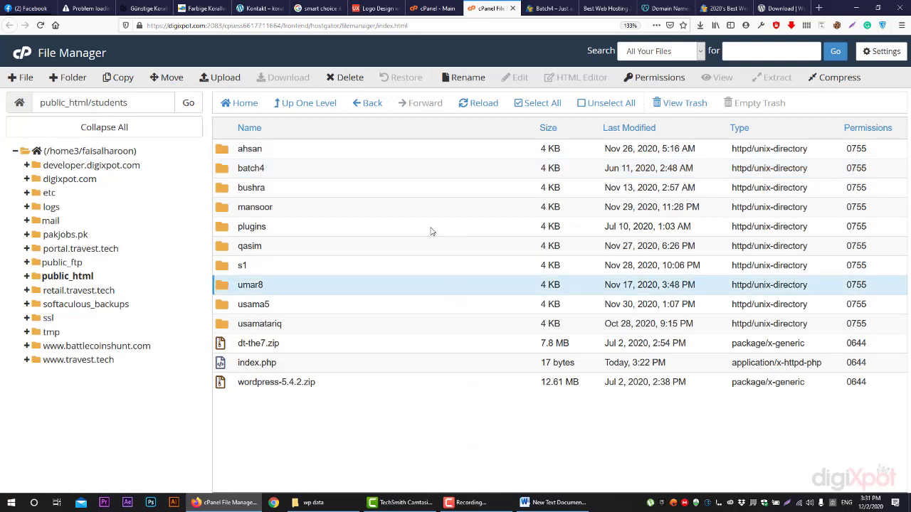
{"action": "left_click", "coordinate": [278, 324]}
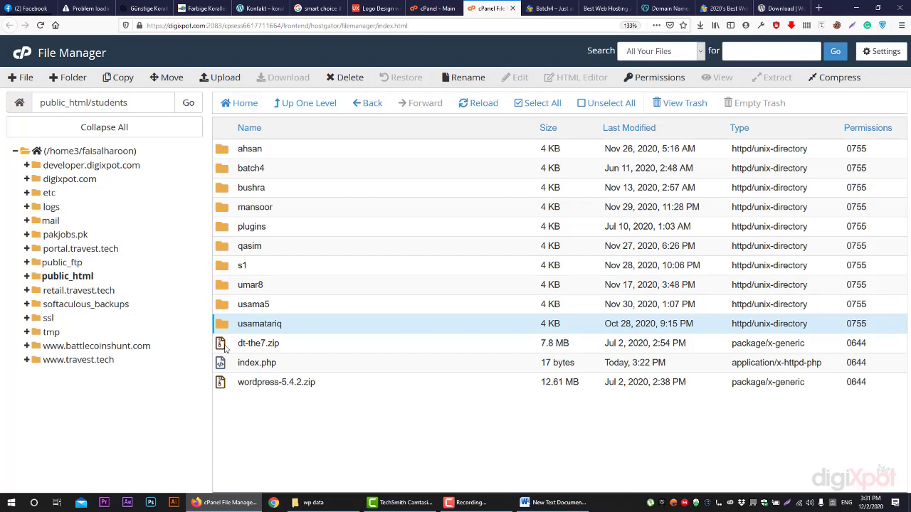
{"action": "left_click", "coordinate": [278, 175]}
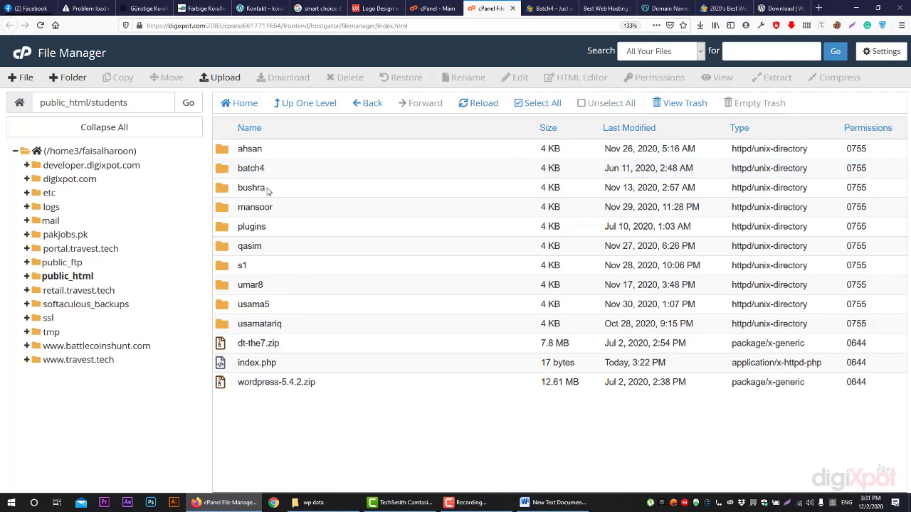
{"action": "left_click", "coordinate": [252, 193]}
{"action": "left_click", "coordinate": [260, 228]}
{"action": "left_click", "coordinate": [265, 249]}
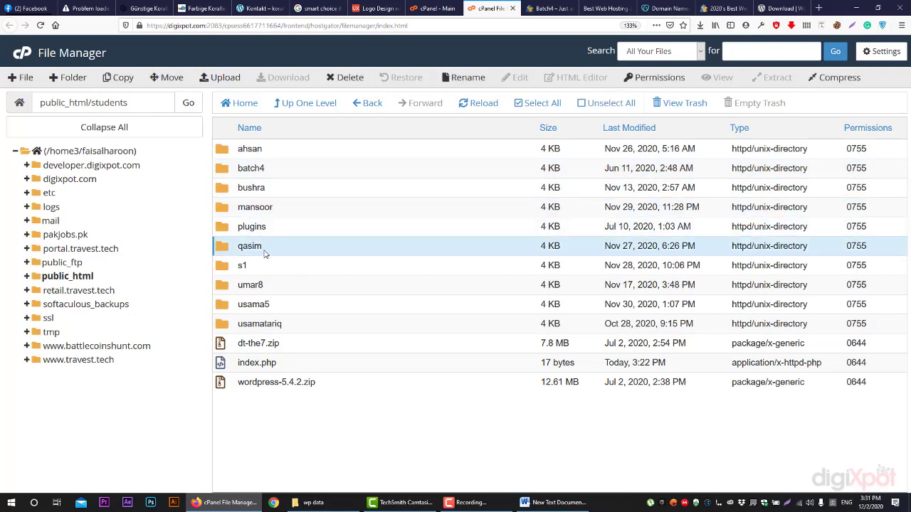
{"action": "left_click", "coordinate": [271, 288]}
{"action": "left_click", "coordinate": [549, 7]}
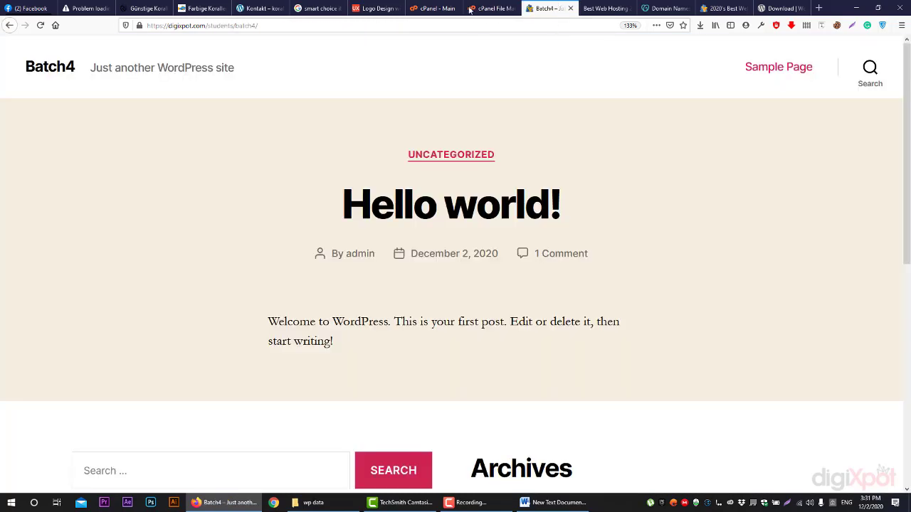
{"action": "left_click", "coordinate": [471, 10]}
{"action": "left_click", "coordinate": [546, 6]}
{"action": "scroll", "coordinate": [239, 213], "scroll_direction": "down", "scroll_amount": 3}
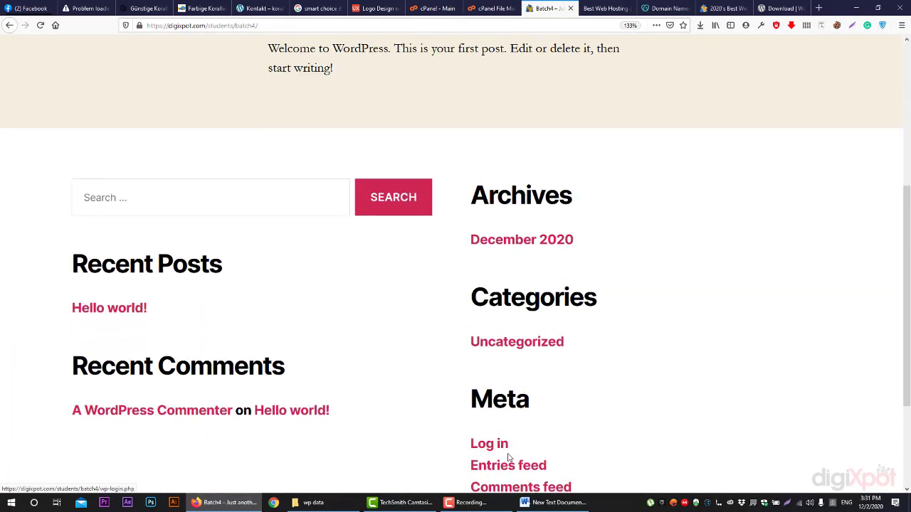
{"action": "scroll", "coordinate": [319, 356], "scroll_direction": "up", "scroll_amount": 4}
Open the batch4 wp-admin address and log in as admin with the account password
{"action": "left_click_drag", "start_coordinate": [235, 28], "coordinate": [270, 36]}
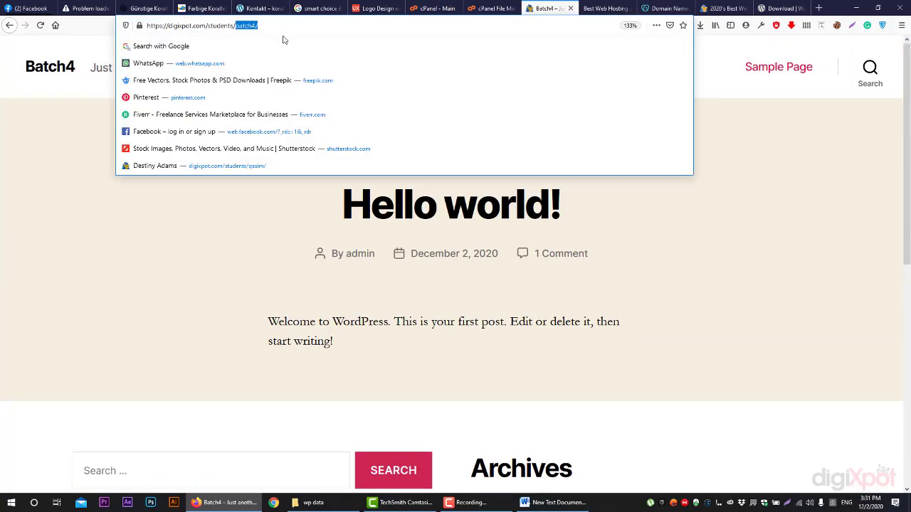
{"action": "left_click", "coordinate": [285, 29]}
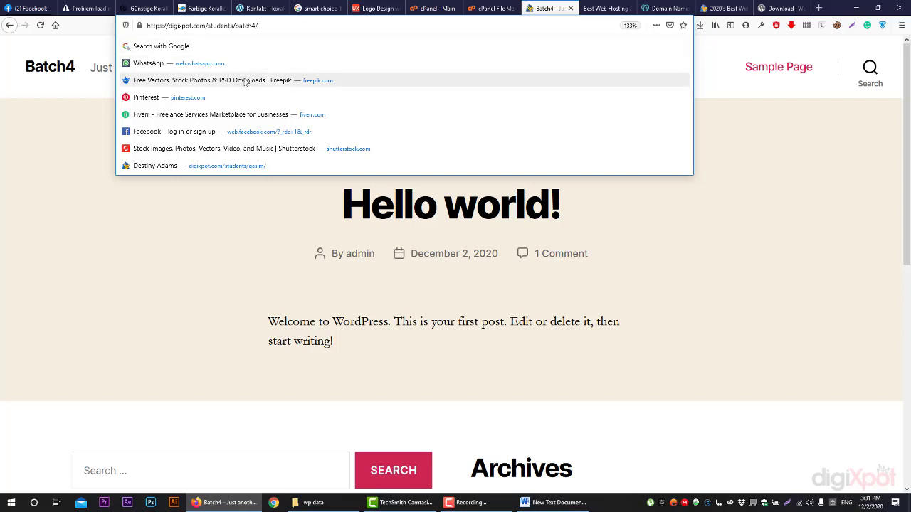
{"action": "type", "text": "wp-admin/"}
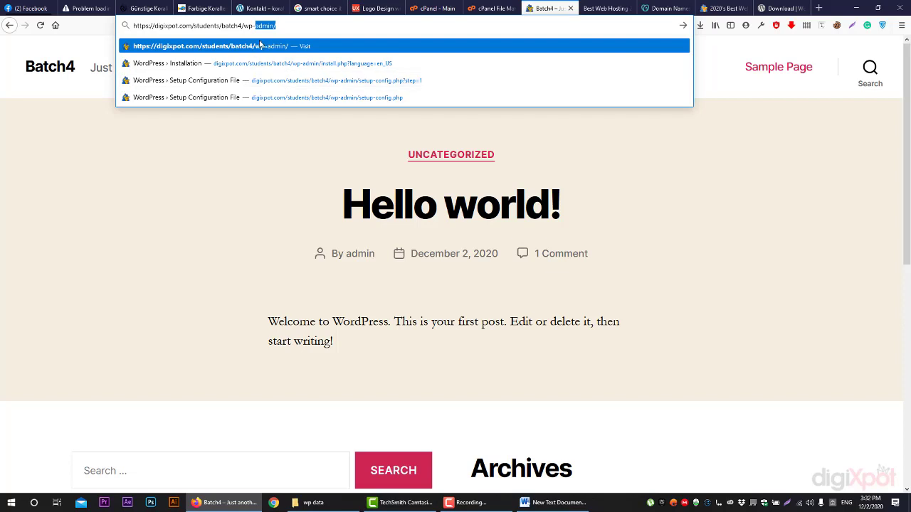
{"action": "key", "text": "Return"}
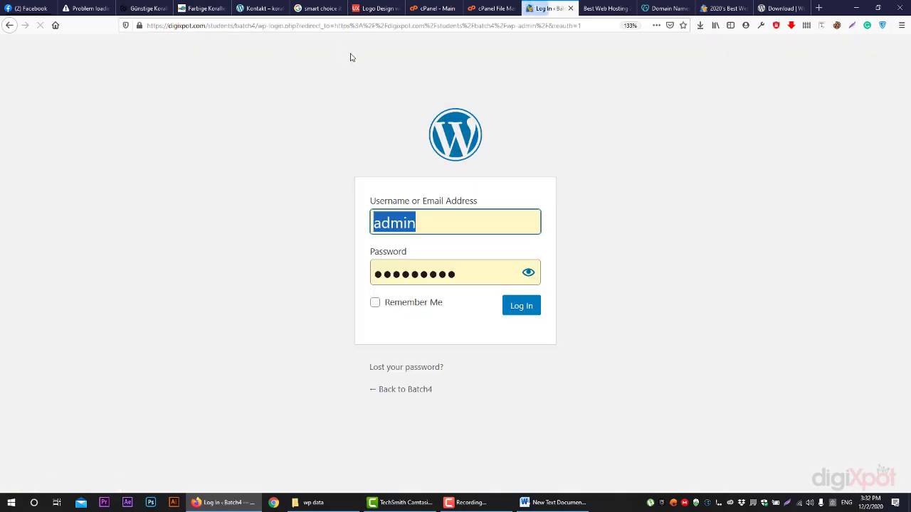
{"action": "left_click_drag", "start_coordinate": [474, 273], "coordinate": [318, 260]}
{"action": "type", "text": "********"}
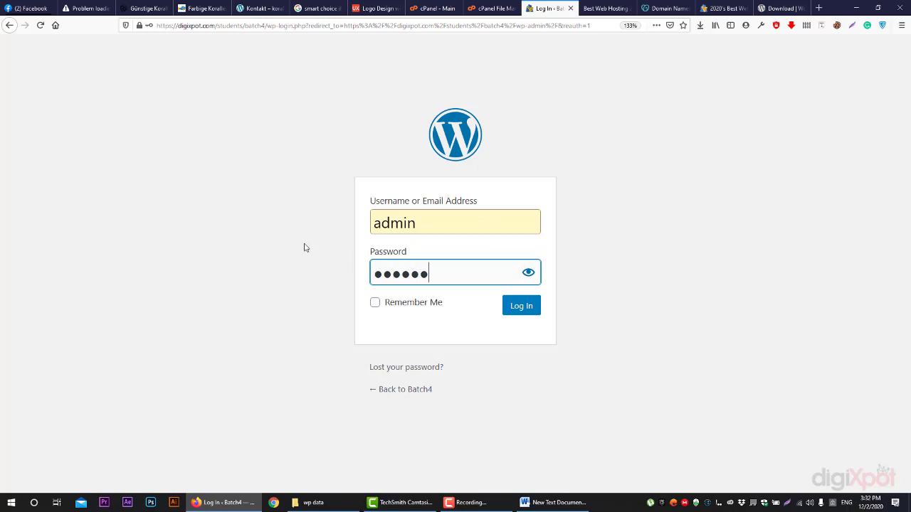
{"action": "key", "text": "Return"}
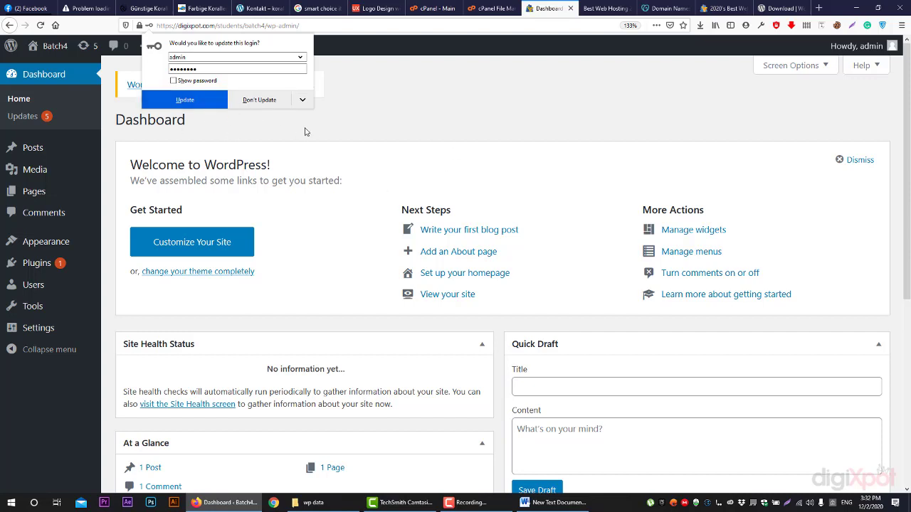
Decline Firefox's offer to update the saved WordPress login, staying on the Batch4 Dashboard
{"action": "left_click", "coordinate": [276, 113]}
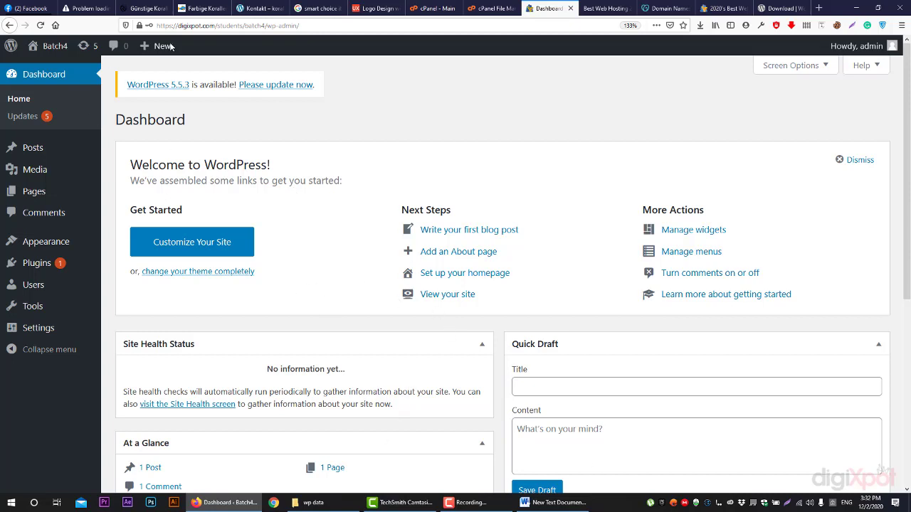
{"action": "mouse_move", "coordinate": [11, 46]}
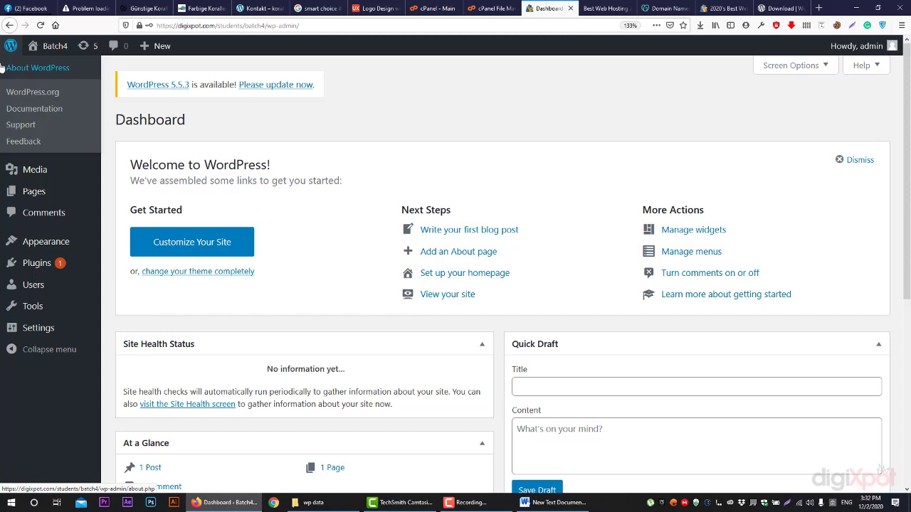
Switch to the 'cPanel - Main' tab and jump to its Files section
{"action": "left_click", "coordinate": [434, 7]}
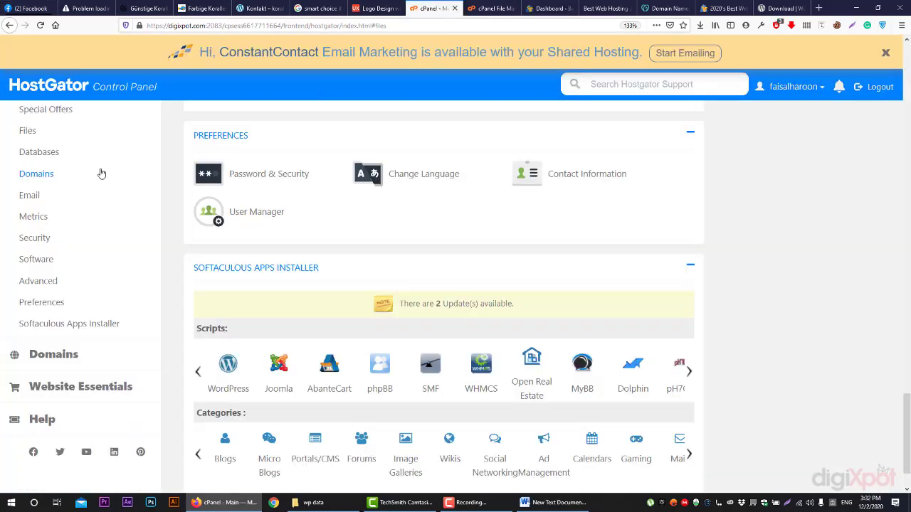
{"action": "left_click", "coordinate": [32, 131]}
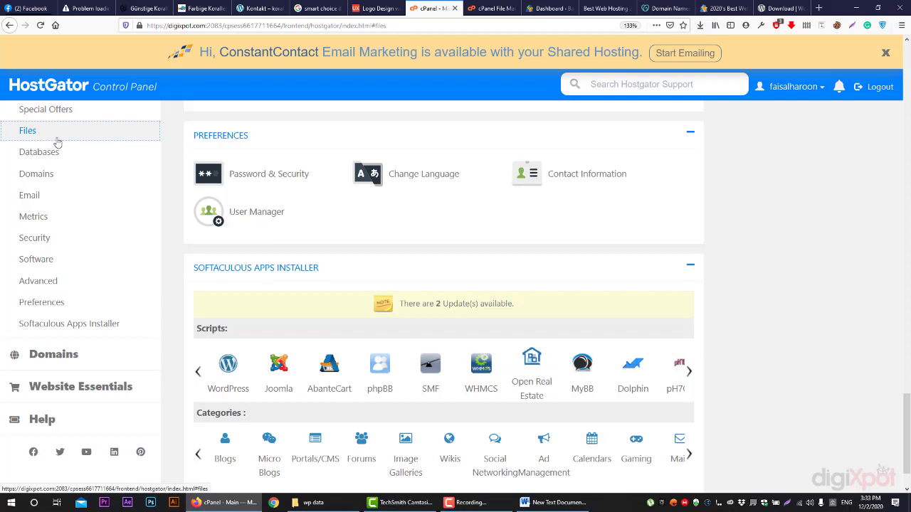
{"action": "left_click", "coordinate": [468, 502]}
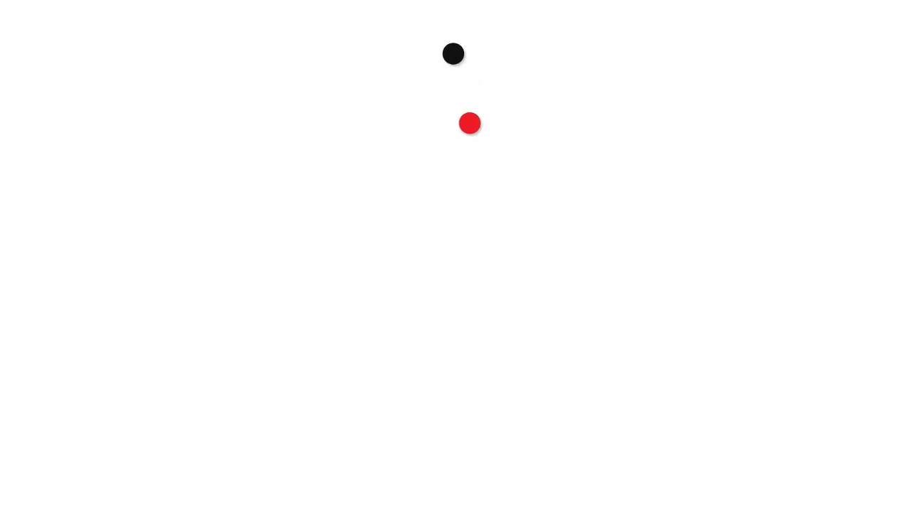